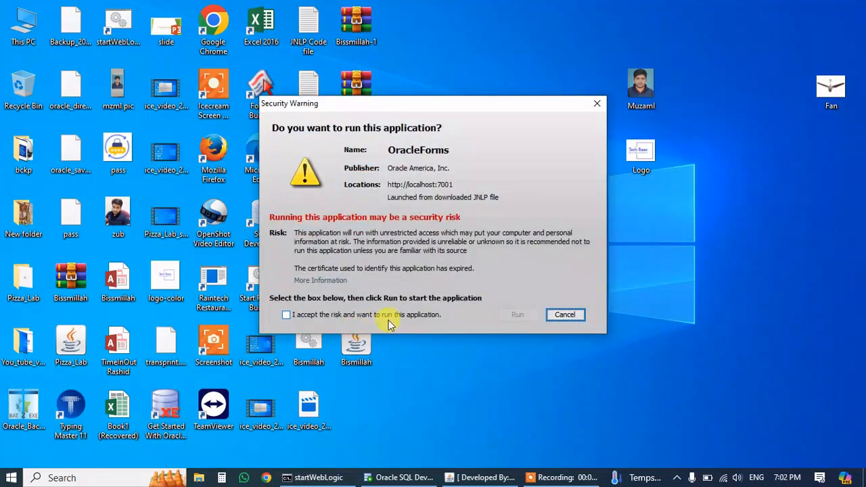
Accept the security risk warning and run the OracleForms application.
click(391, 317)
click(516, 316)
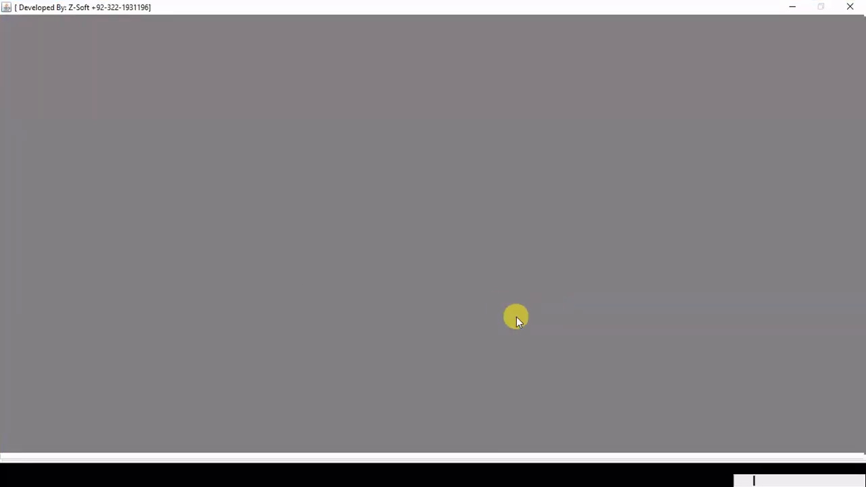
Log in to TECH-BASE with the user's username and password.
text(ZUBAIR)
key(Tab)
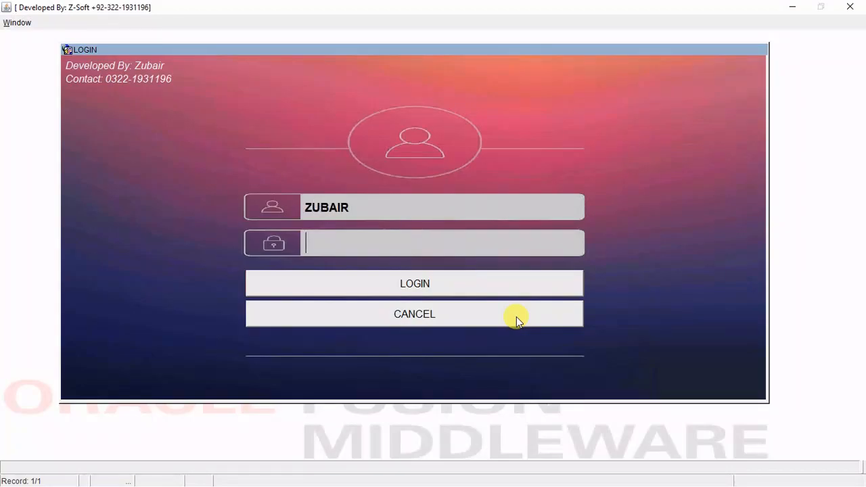
text(*)
key(Return)
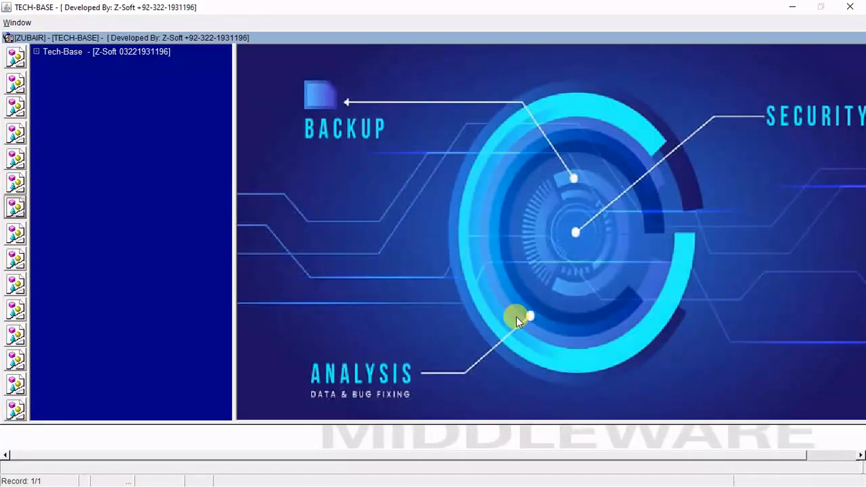
Expand Tech-Base > Administration > Forms and select Admin Panel.
click(37, 53)
click(47, 78)
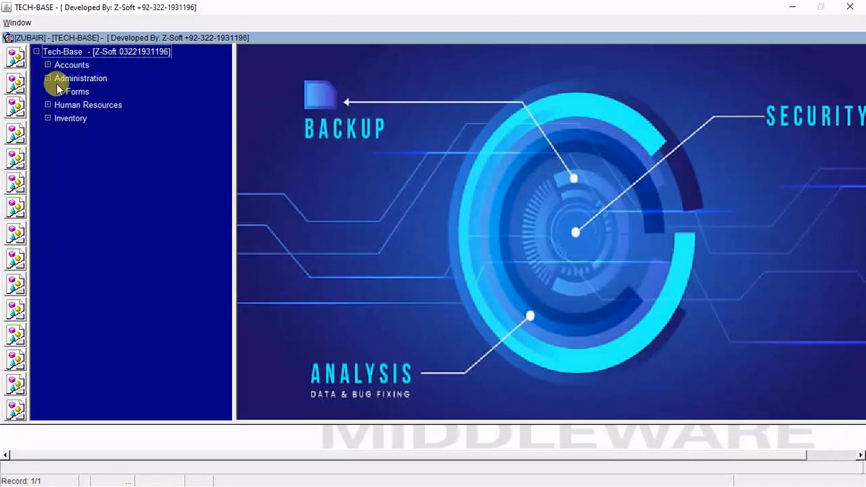
click(59, 91)
click(100, 106)
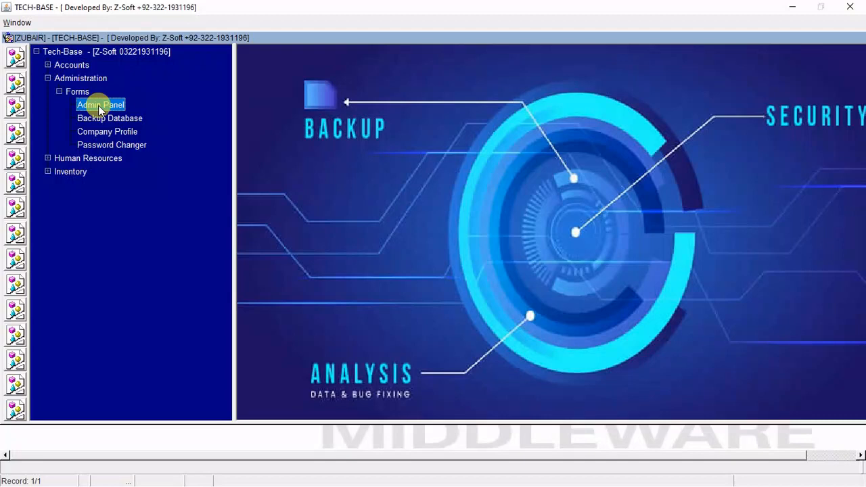
Open the Admin Control Panel and look over the existing user records.
double_click(100, 107)
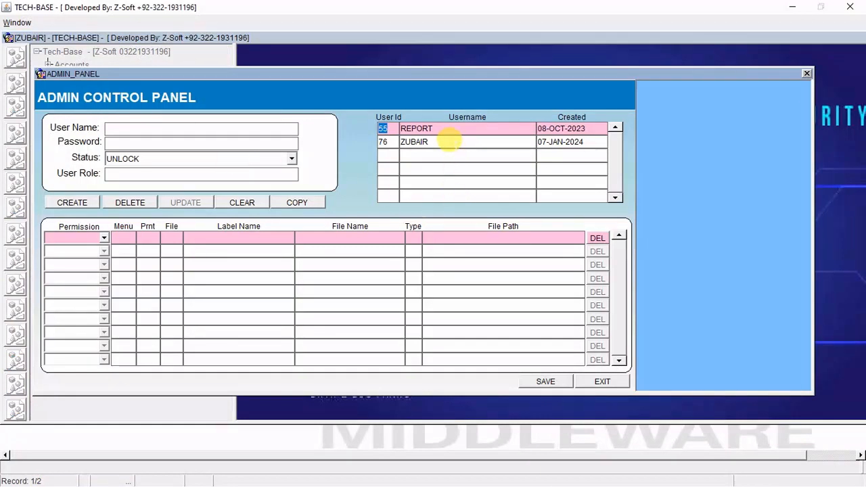
click(450, 142)
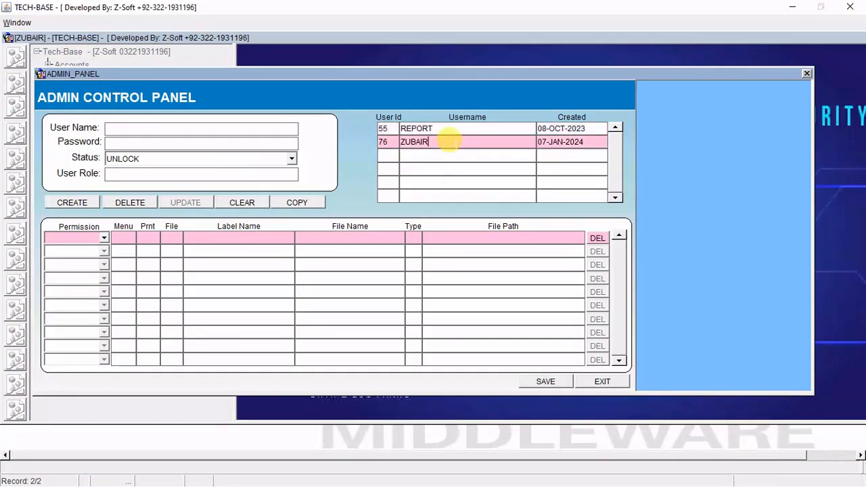
click(449, 125)
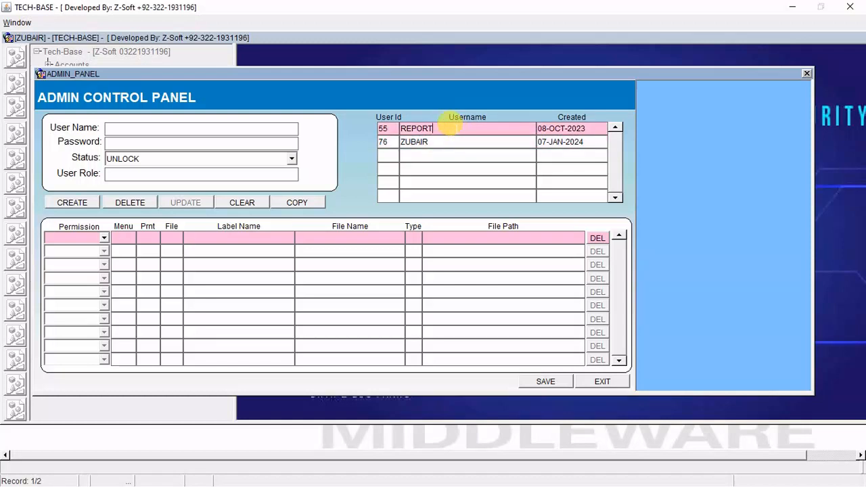
Enter a new user named TECH_BASE with a password.
click(221, 129)
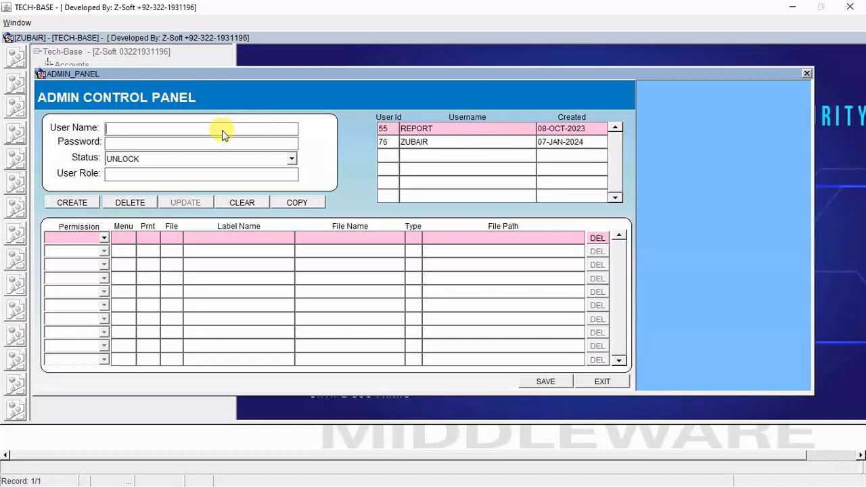
text(TEC)
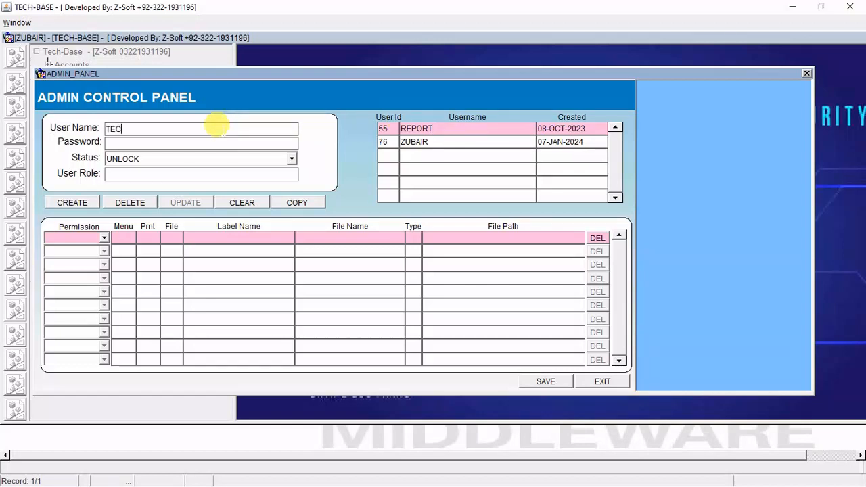
text(H_BASE)
key(Tab)
text(*)
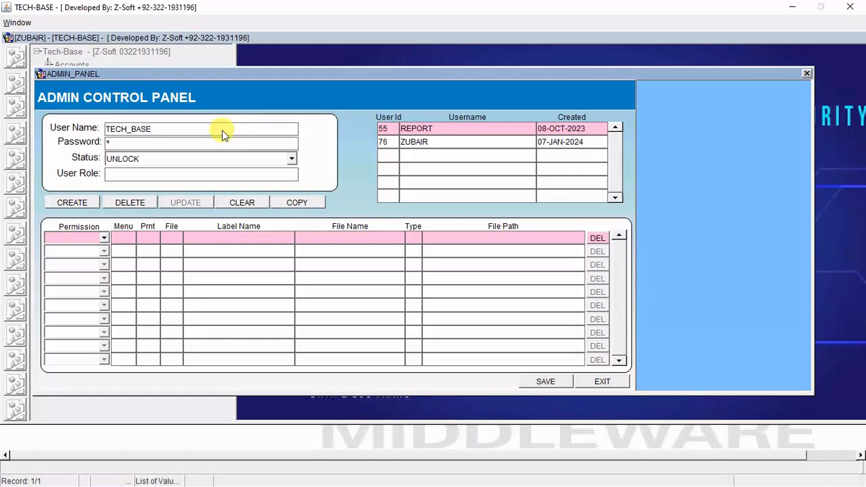
key(Tab)
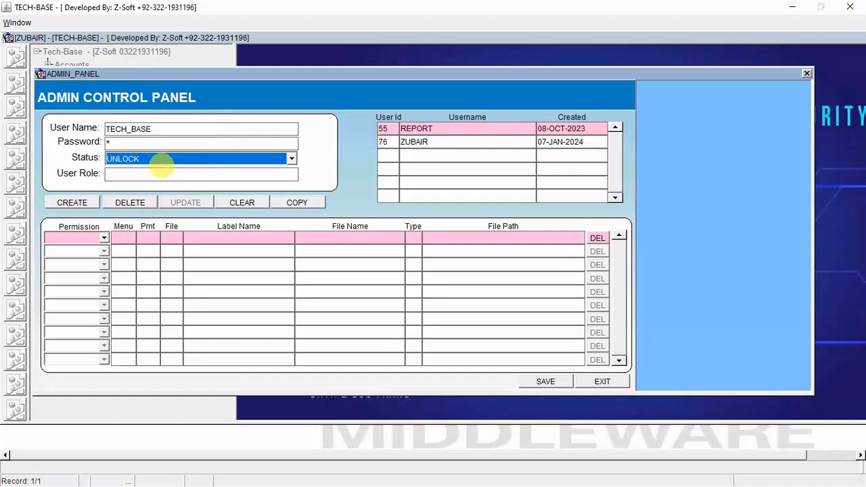
Give TECH_BASE the POWER_USER role and create the user.
click(162, 174)
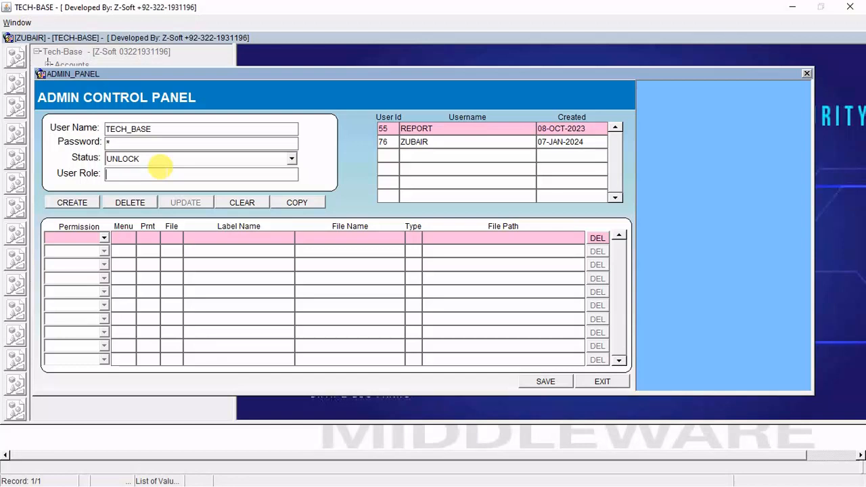
double_click(164, 173)
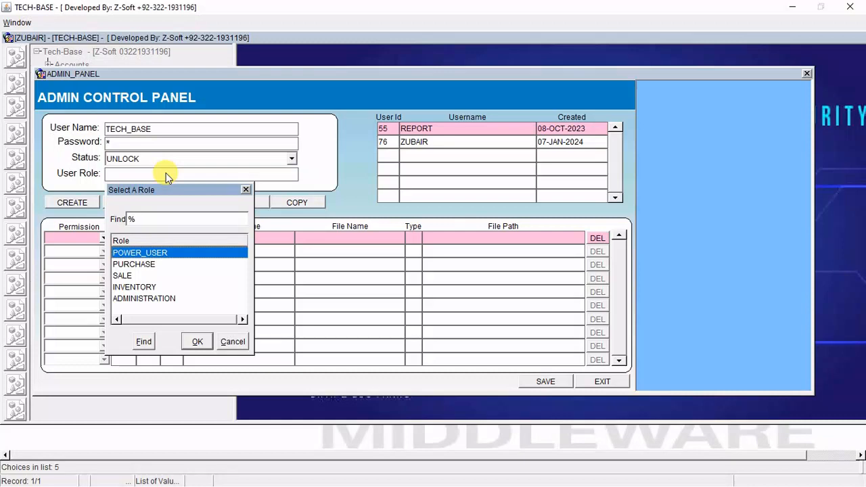
key(Down)
key(Down)
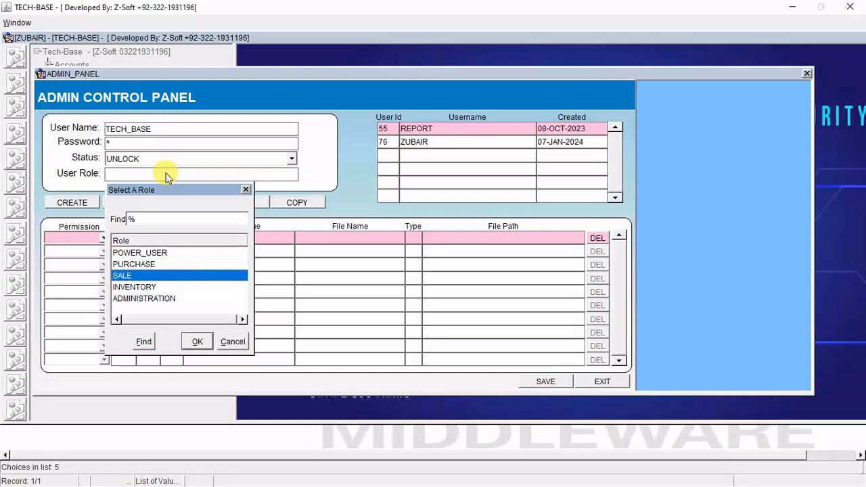
key(Up)
key(Down)
key(Down)
key(Up)
key(Up)
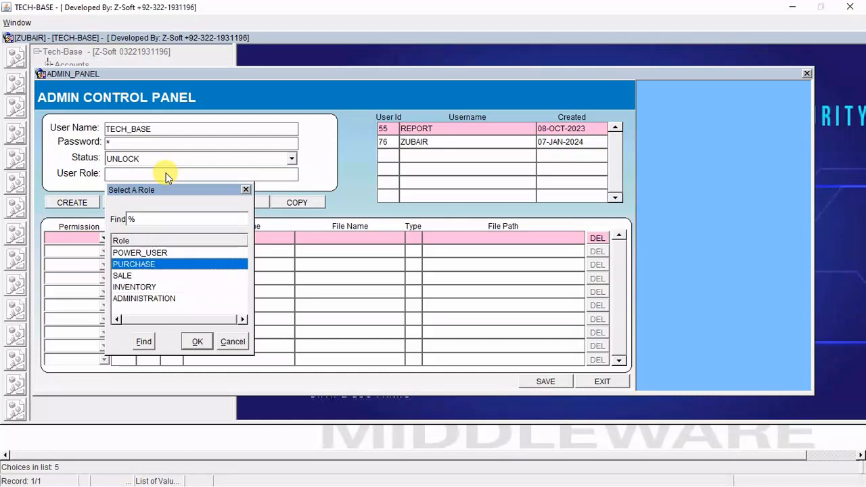
key(Up)
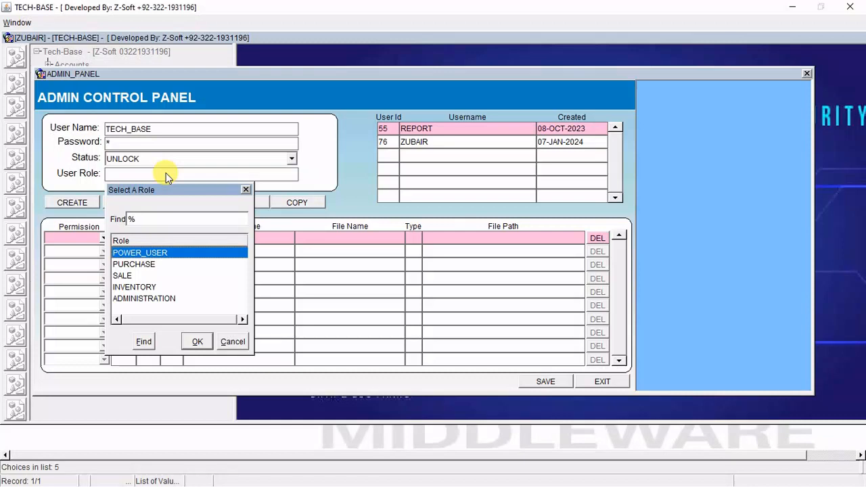
key(Return)
click(93, 204)
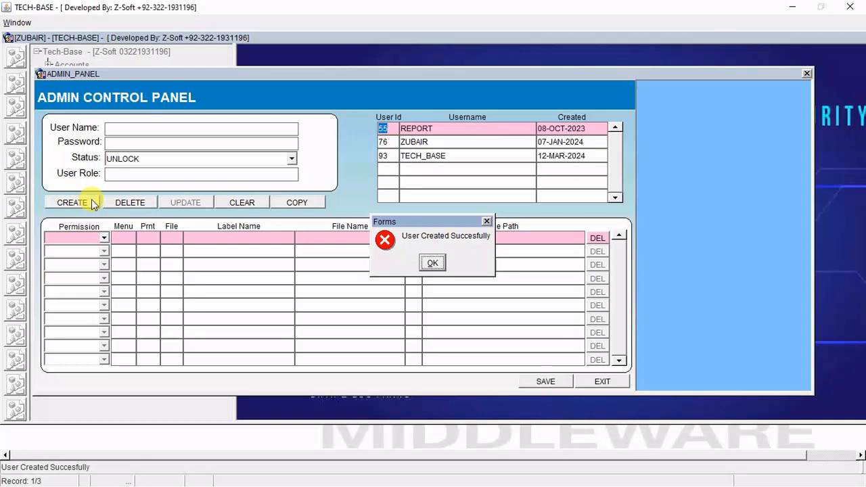
Copy a full set of GRANT permissions to TECH_BASE, then minimize the TECH-BASE window.
click(432, 263)
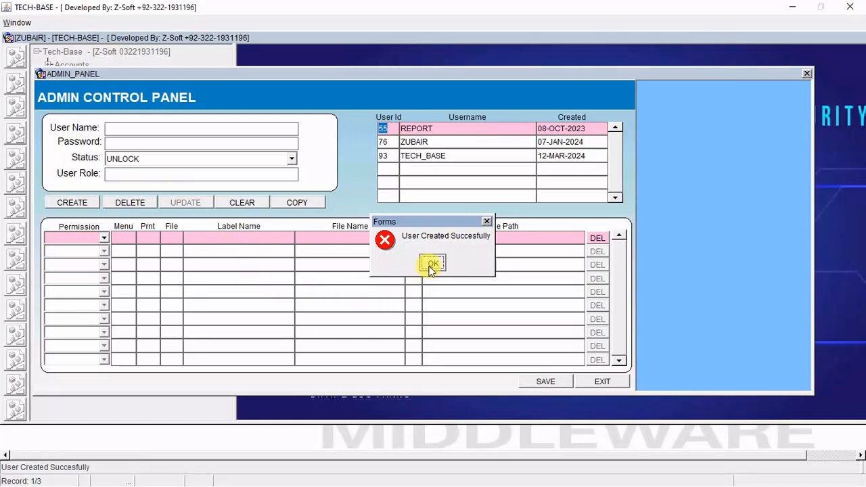
click(435, 155)
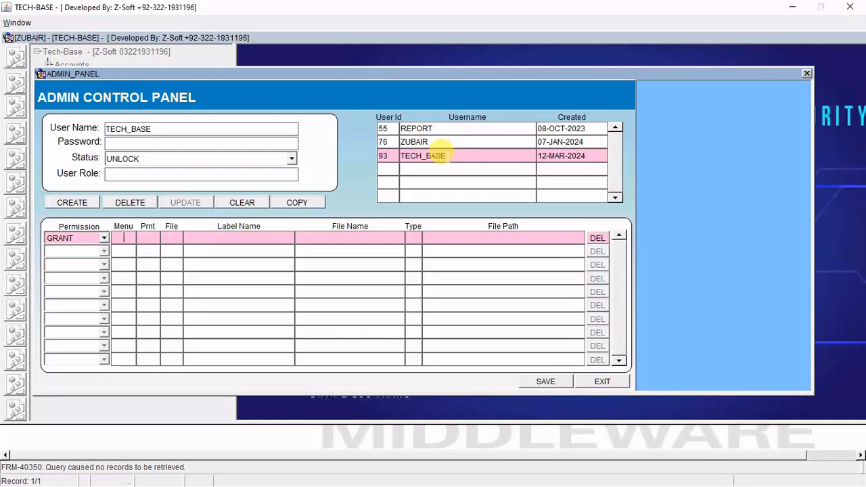
click(297, 202)
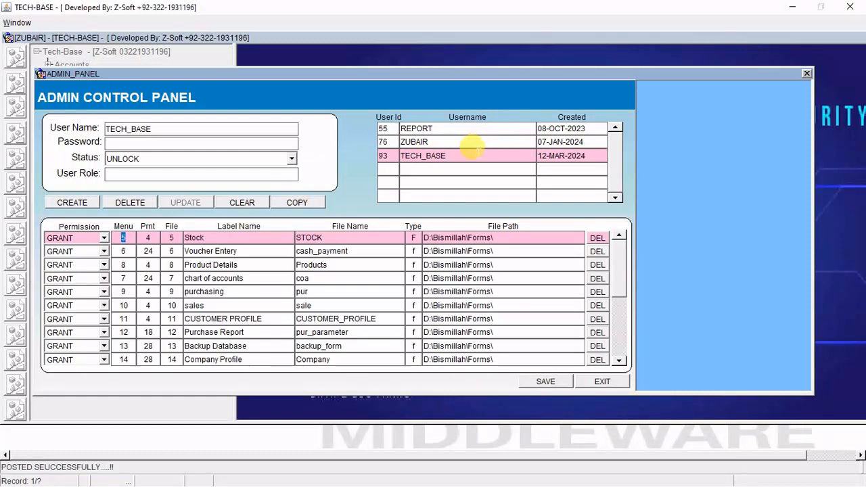
click(477, 156)
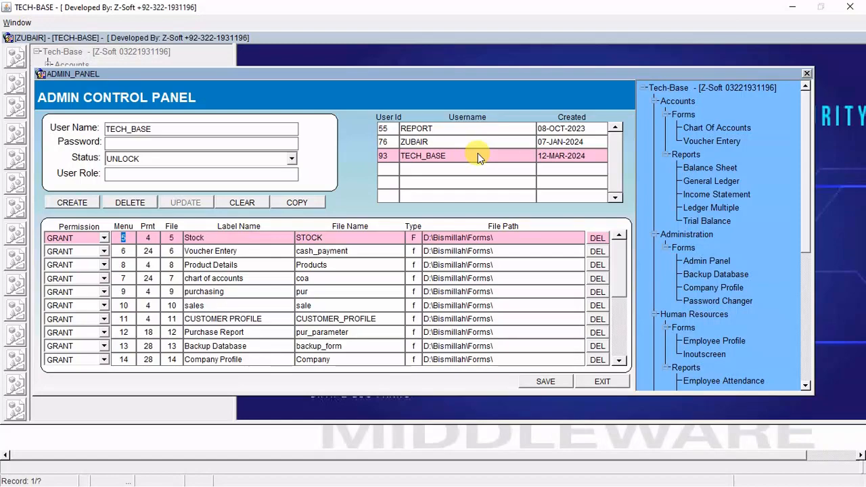
click(792, 6)
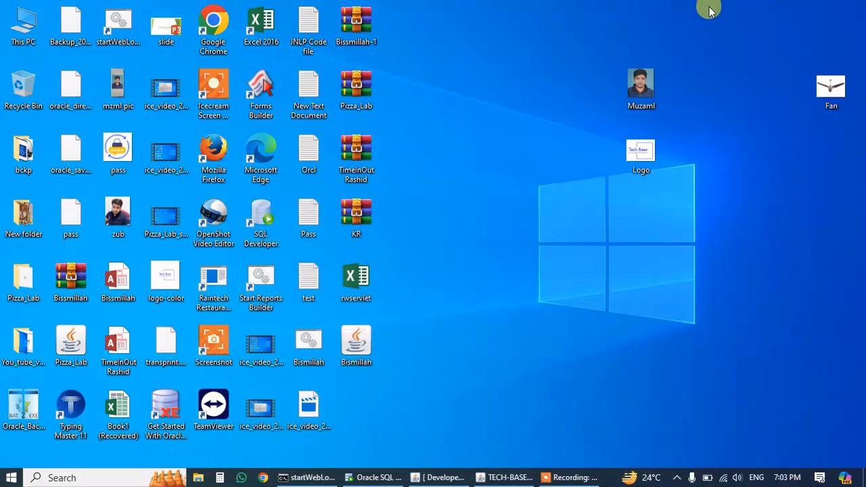
Relaunch the Bismillah Java application, accepting the risk and running it.
double_click(352, 342)
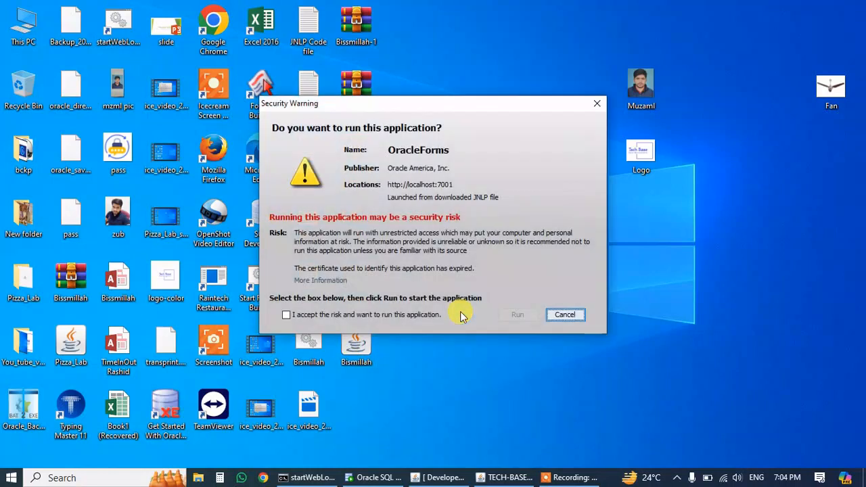
click(441, 314)
click(527, 320)
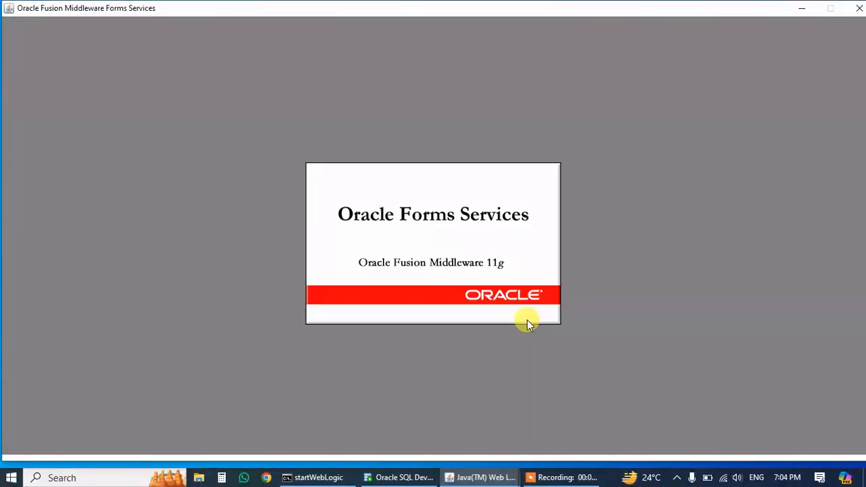
Log in as TECH_BASE with its password.
text(TEC)
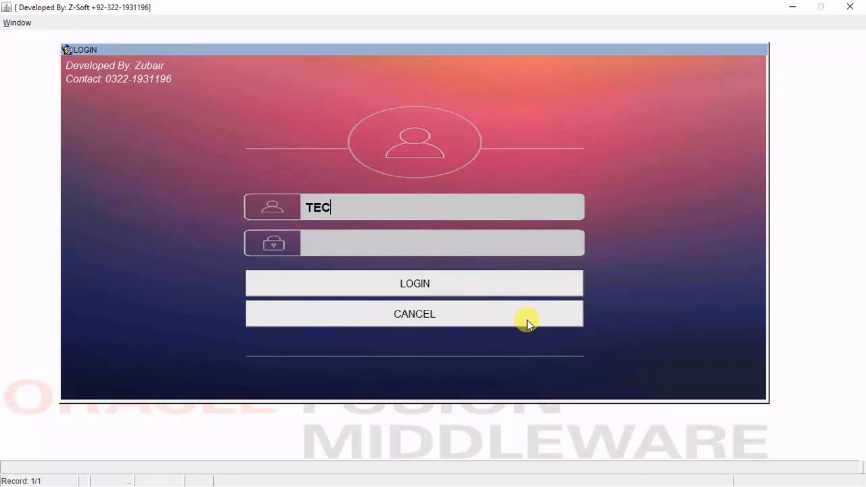
text(H_BASE)
key(Tab)
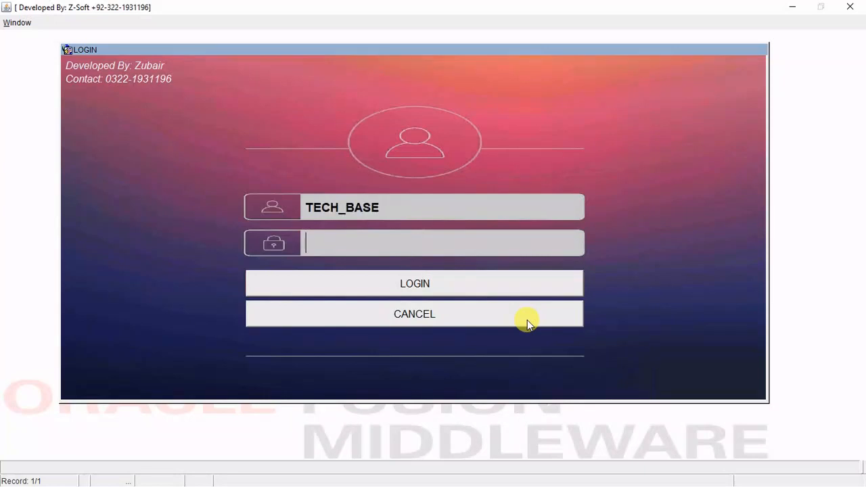
text(*)
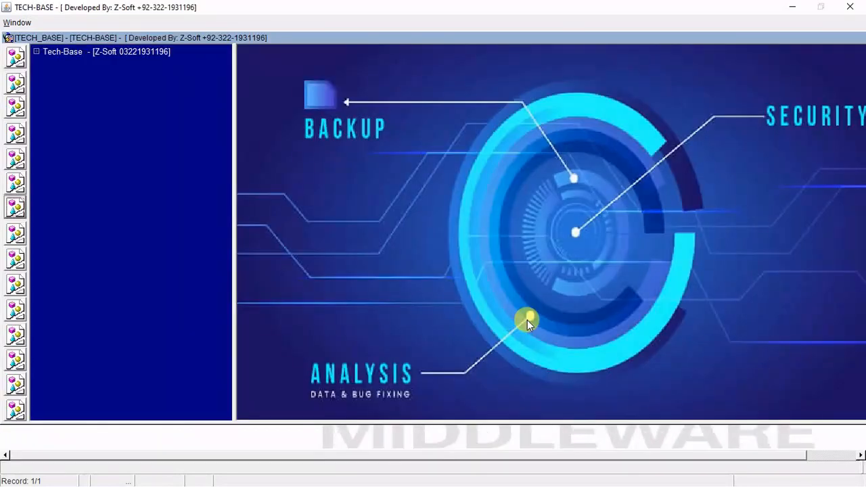
Expand the Administration forms, Human Resources forms and reports, and Inventory forms in the tree.
click(36, 52)
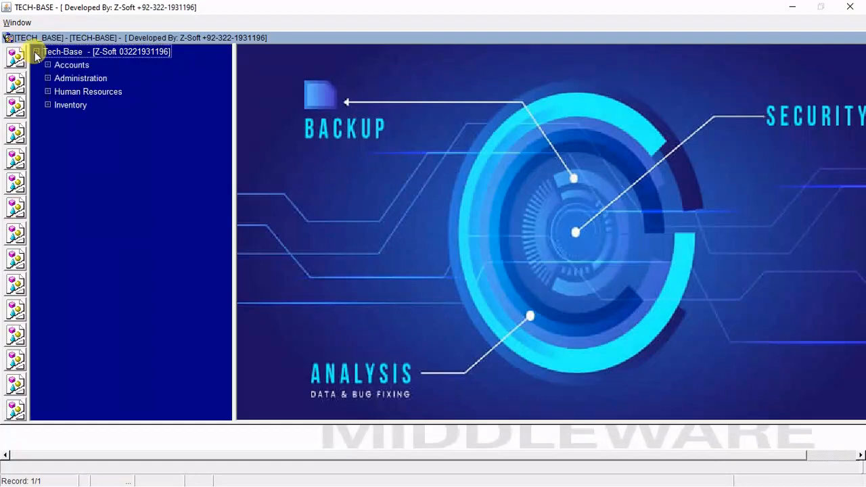
click(48, 78)
click(59, 91)
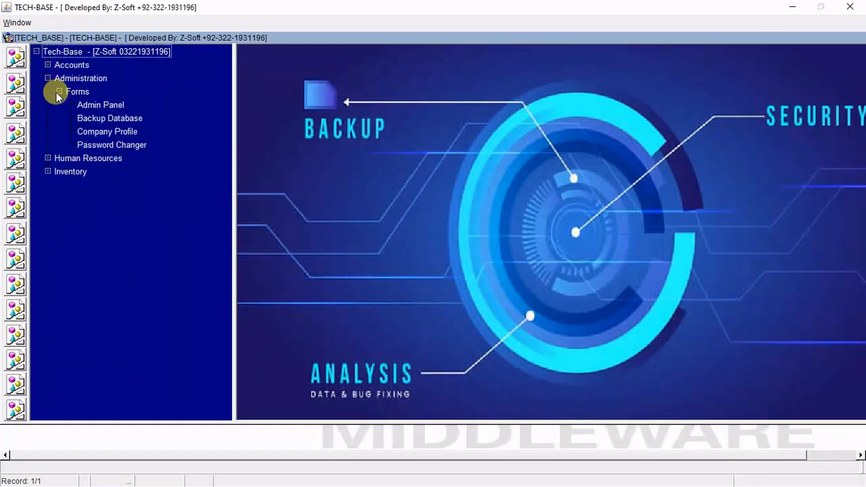
click(47, 158)
click(58, 171)
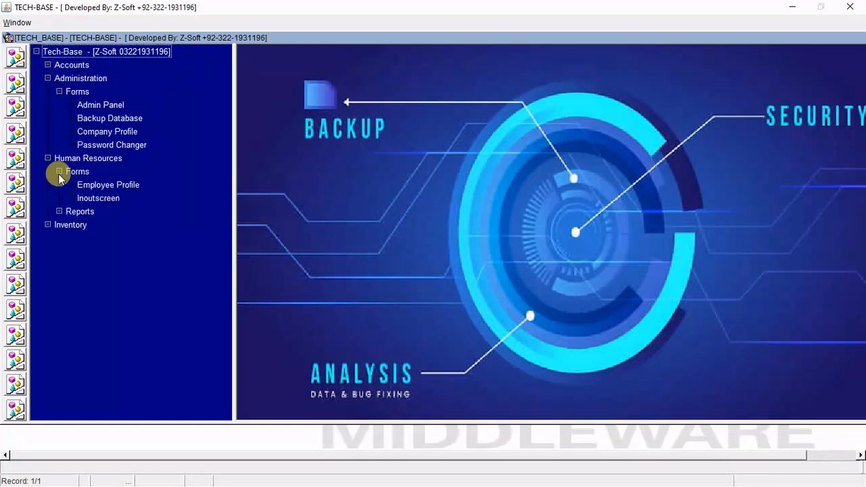
click(59, 214)
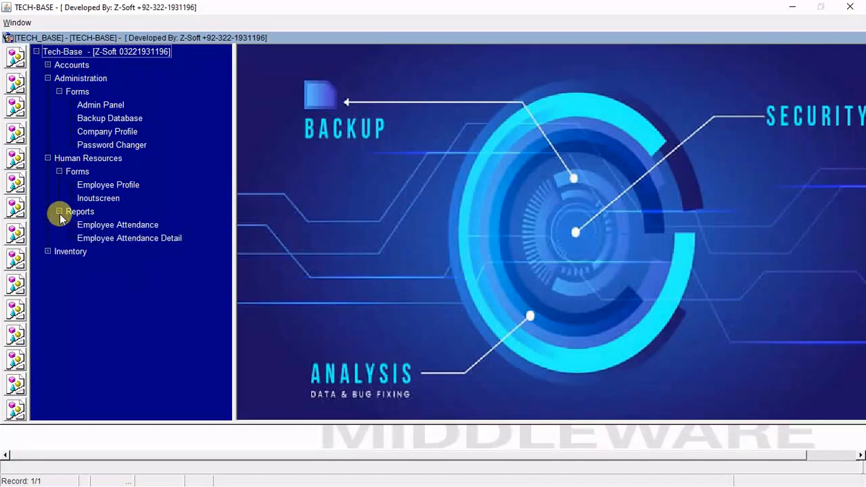
click(47, 251)
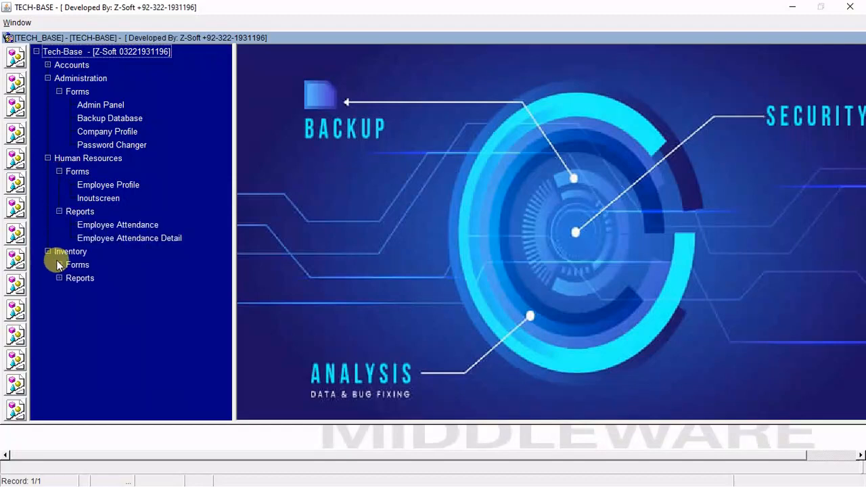
click(59, 264)
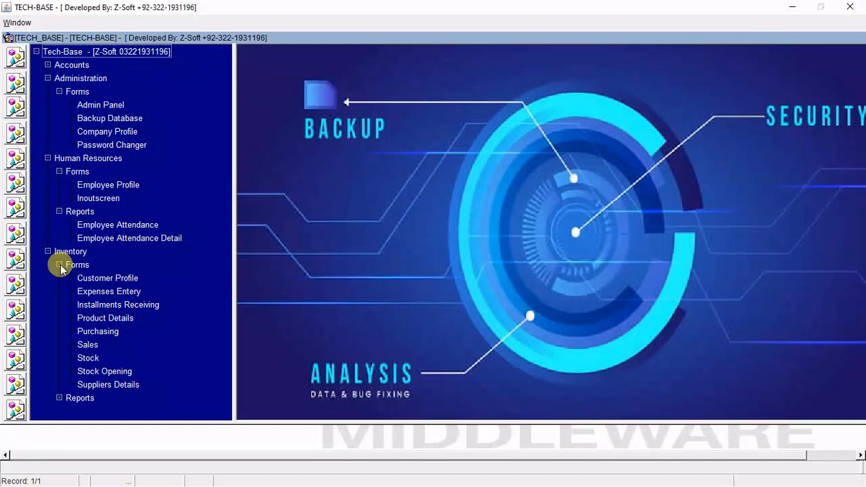
click(92, 80)
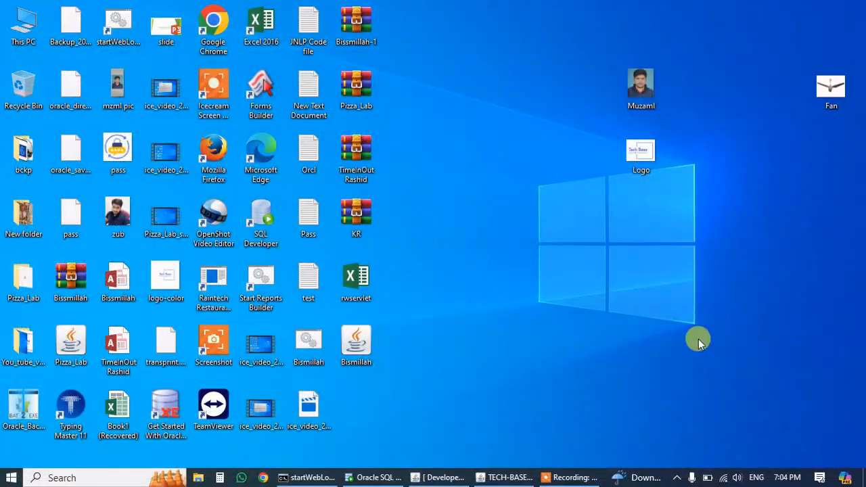
Restore the Admin Control Panel and select Accounts to browse TECH_BASE's permission records.
click(501, 476)
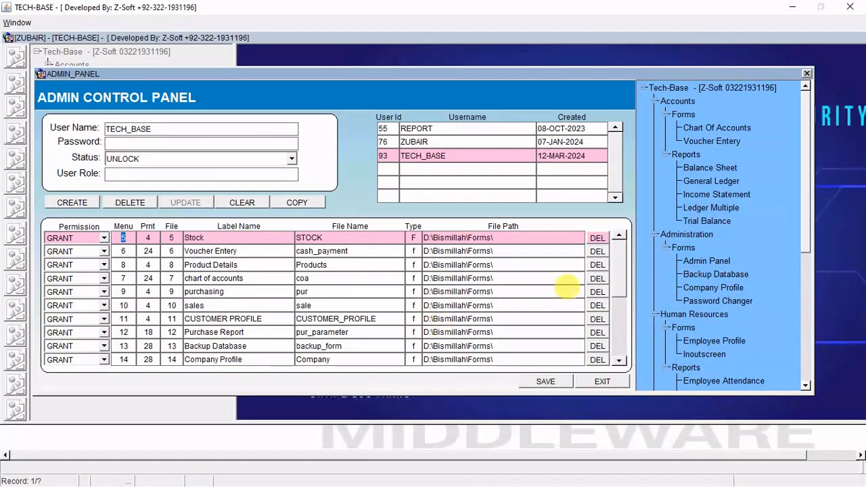
click(674, 101)
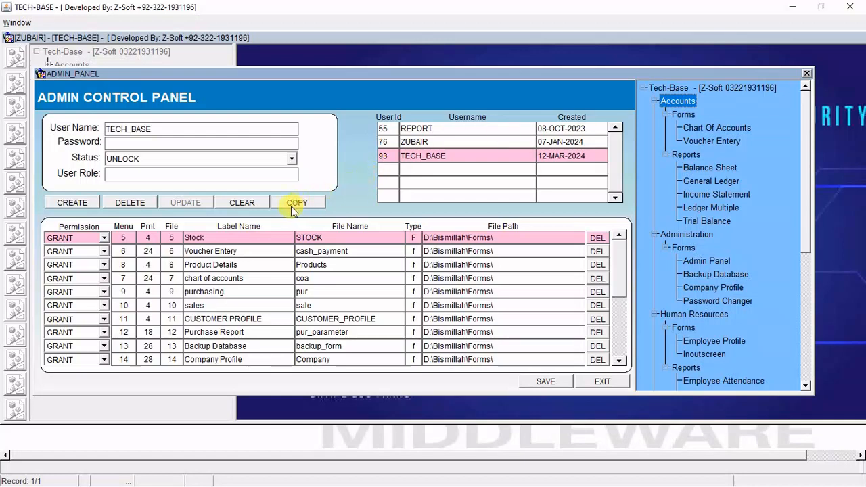
key(Down)
key(Down)
key(Down)
key(Down)
key(Down)
key(Down)
key(Down)
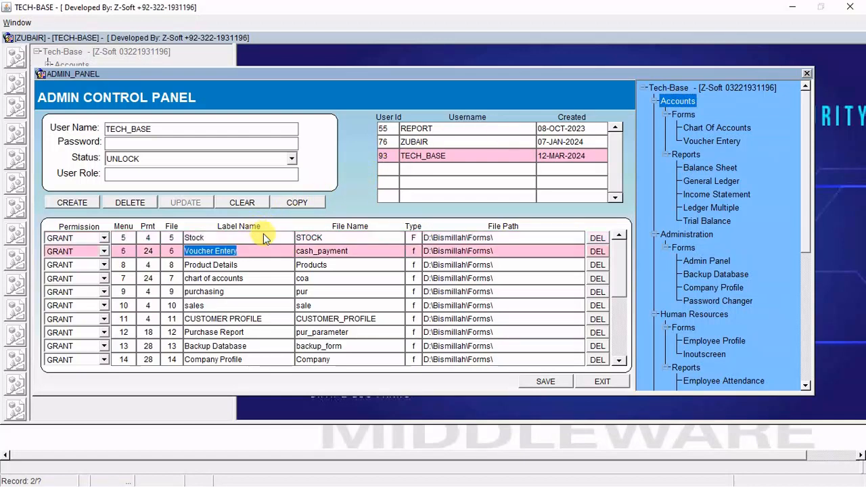
Set the Accounts permission to REVOKE and save.
key(Down)
key(Down)
key(Down)
key(Down)
key(Down)
key(Down)
key(Down)
key(Down)
key(Down)
key(Down)
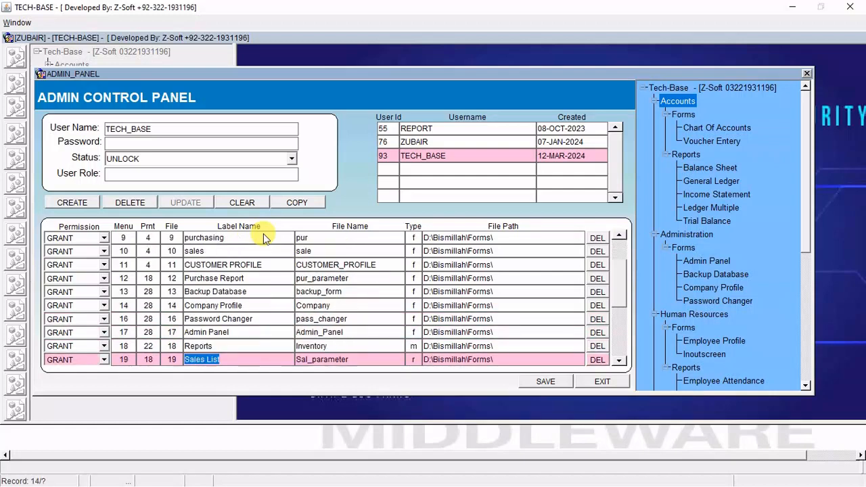
scroll(263, 233, down, 1)
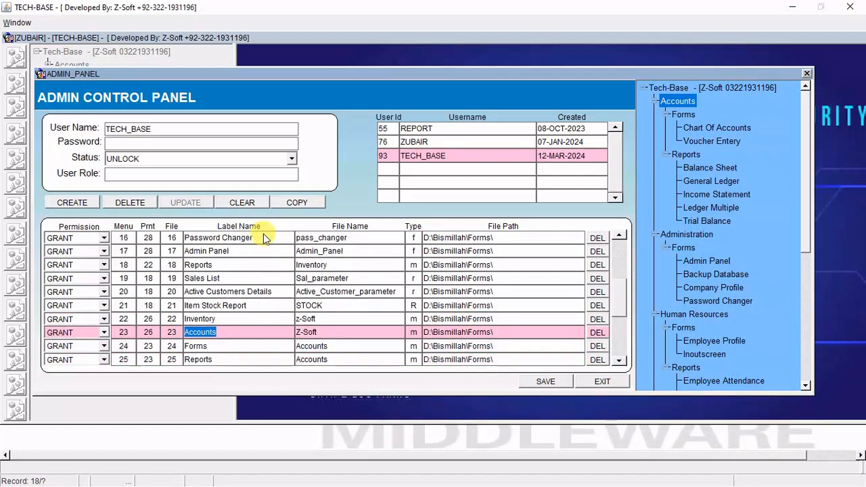
click(216, 328)
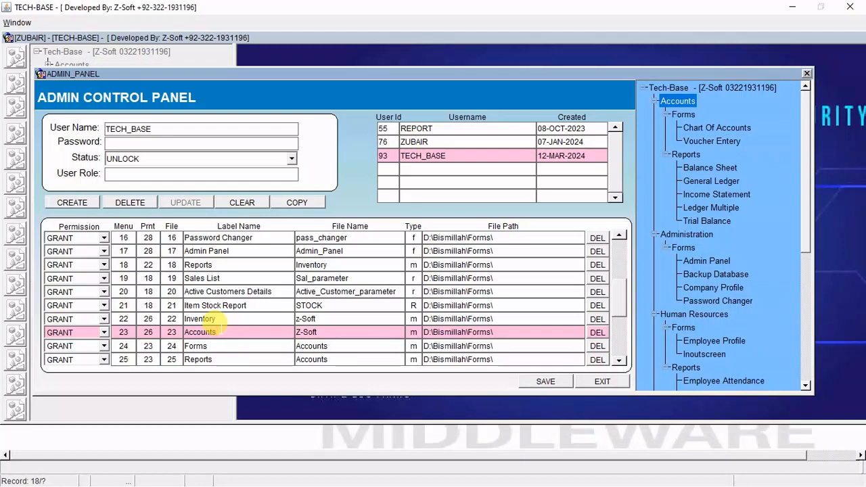
click(104, 332)
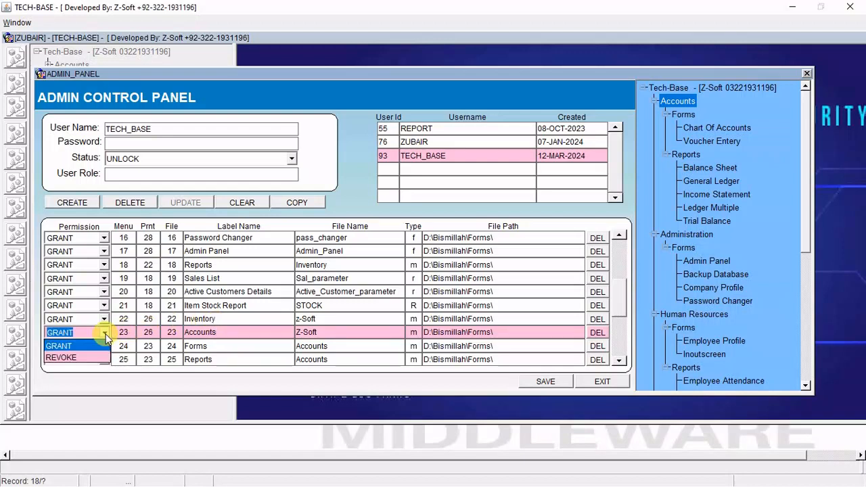
click(85, 358)
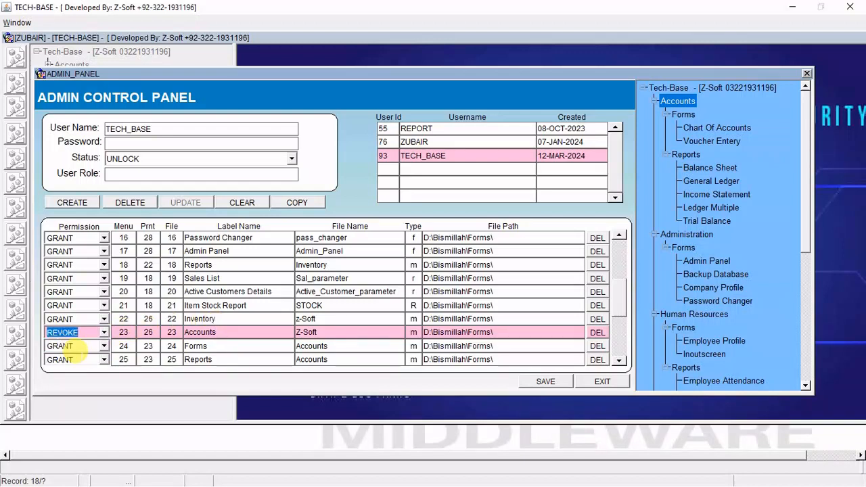
click(562, 382)
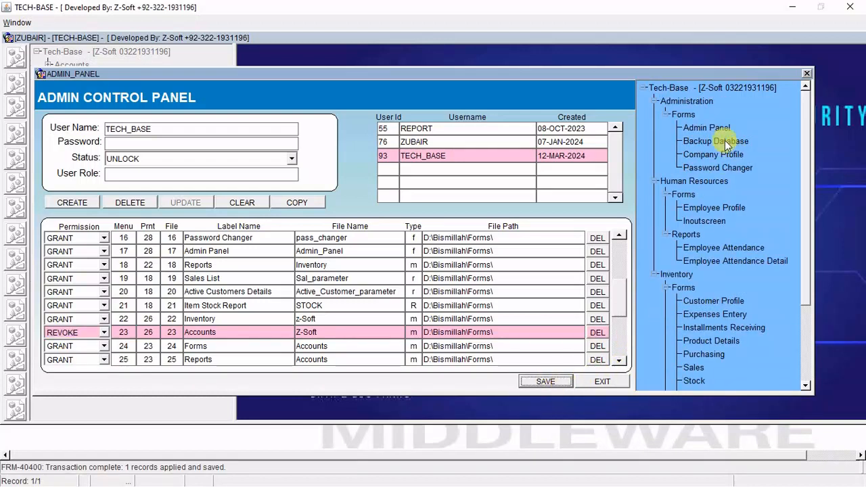
Set the Human Resources permission to REVOKE and save.
click(689, 104)
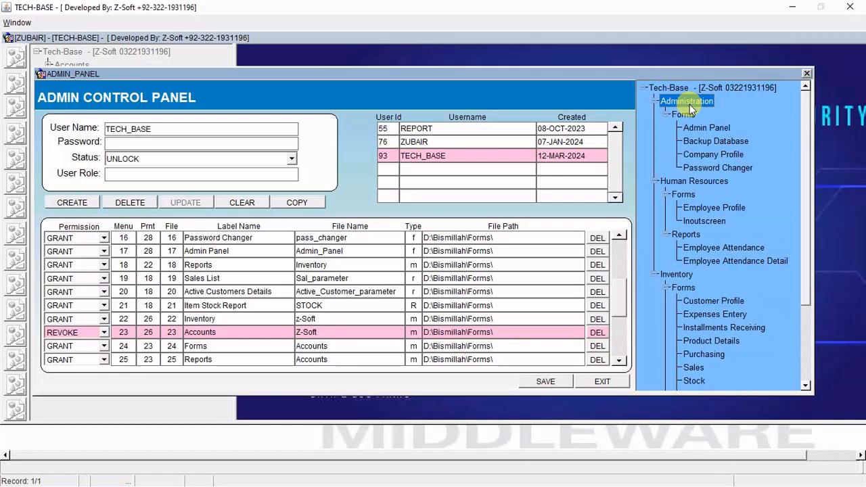
click(692, 180)
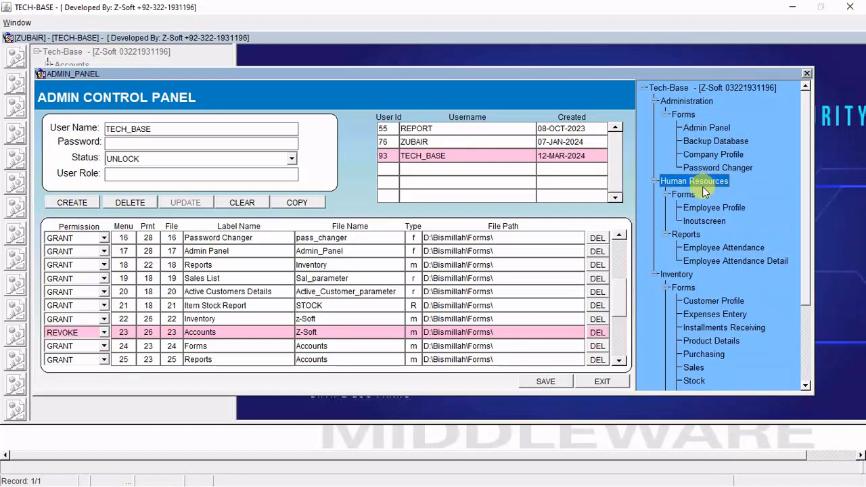
click(254, 345)
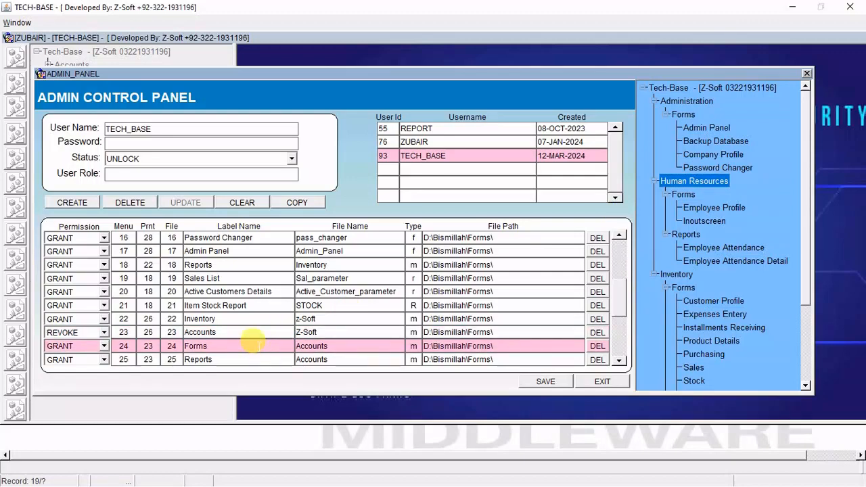
key(Down)
key(Down)
key(Down)
key(Down)
key(Down)
key(Down)
key(Down)
key(Down)
key(Down)
key(Down)
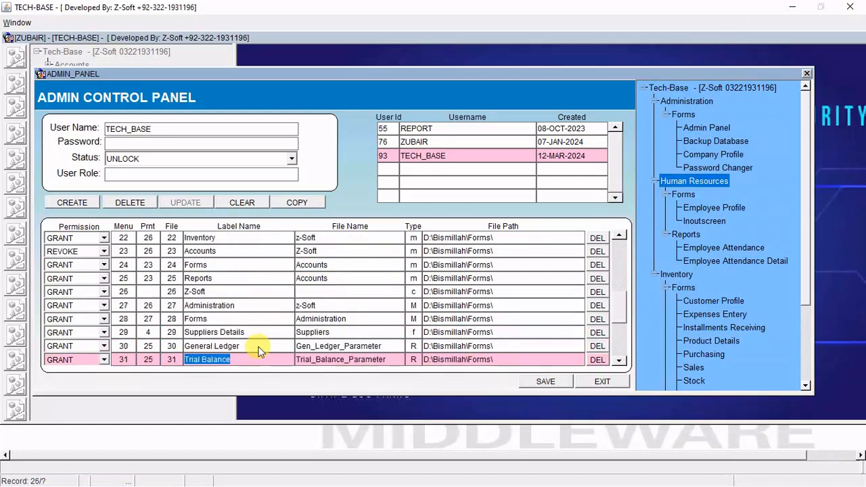
key(Down)
key(Down)
key(Up)
key(Up)
key(Up)
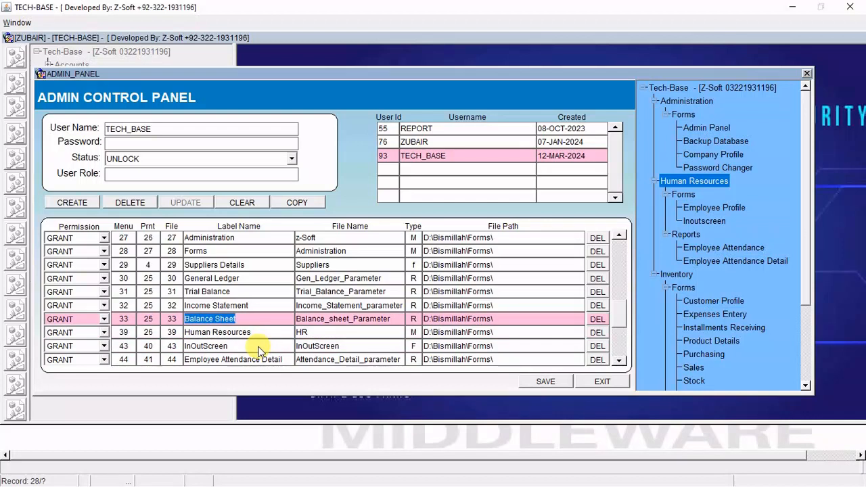
key(Down)
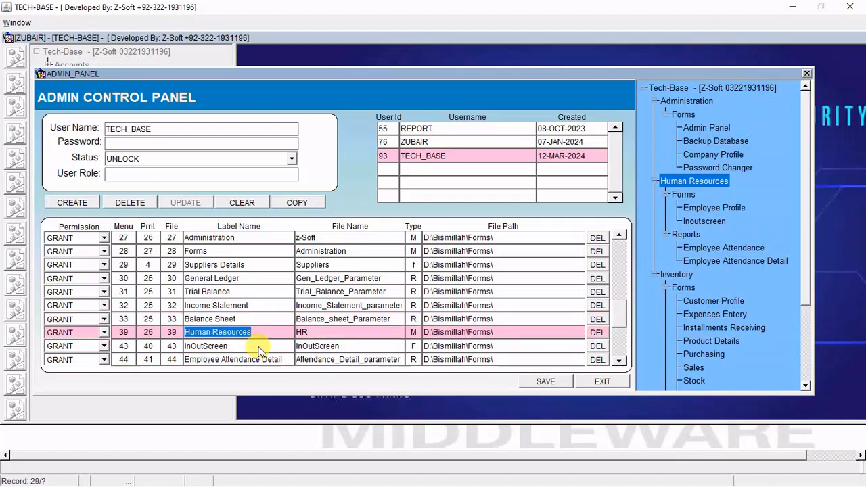
click(105, 332)
click(87, 356)
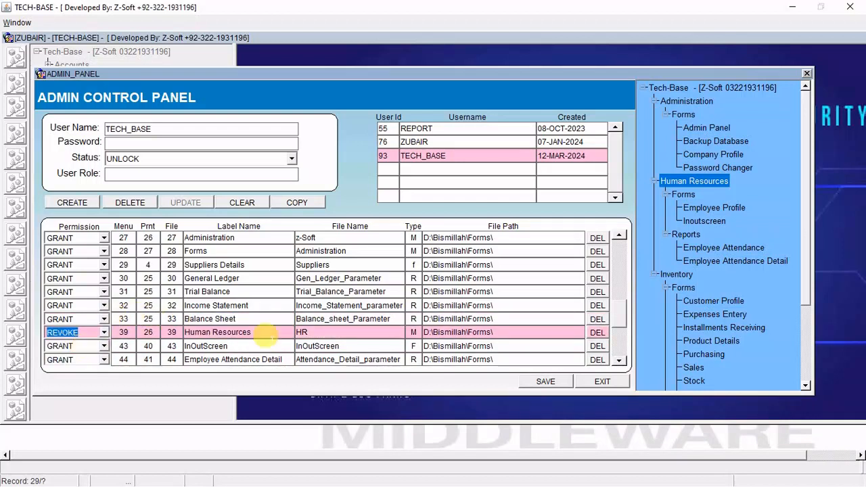
click(552, 382)
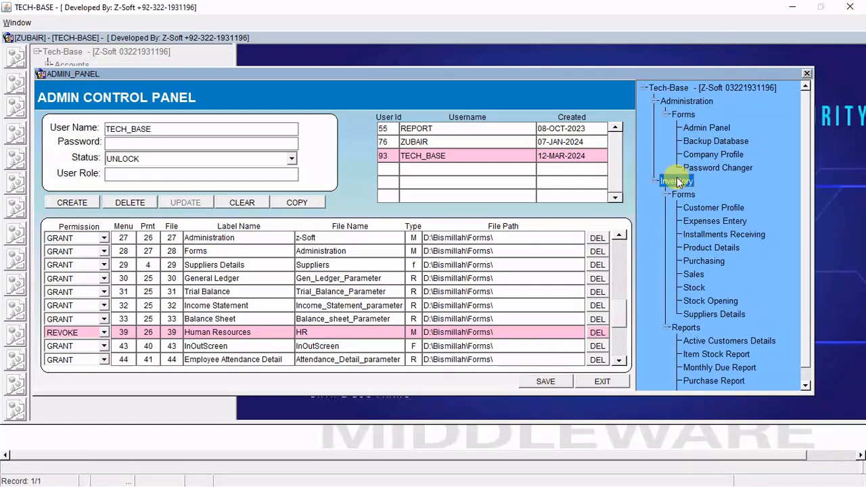
Scroll the permission grid and move down to the Inventory record.
click(619, 359)
click(619, 360)
click(618, 361)
click(619, 360)
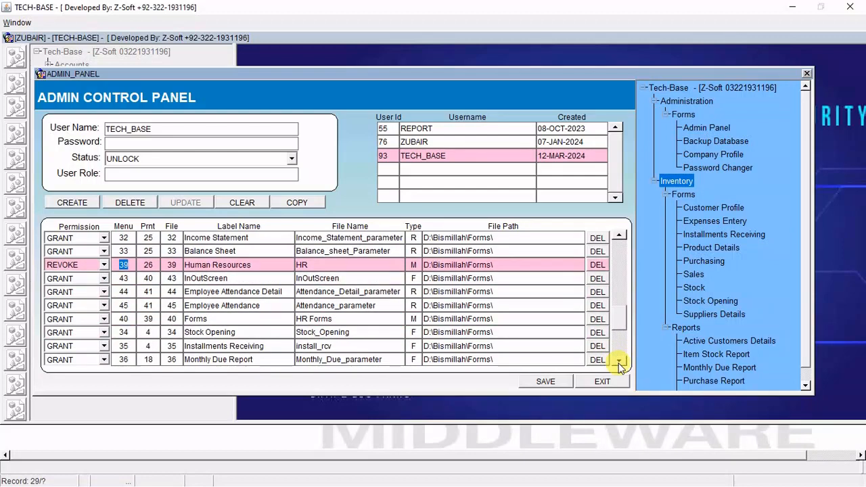
click(619, 360)
click(619, 360)
click(619, 360)
click(619, 360)
drag(618, 341, 629, 252)
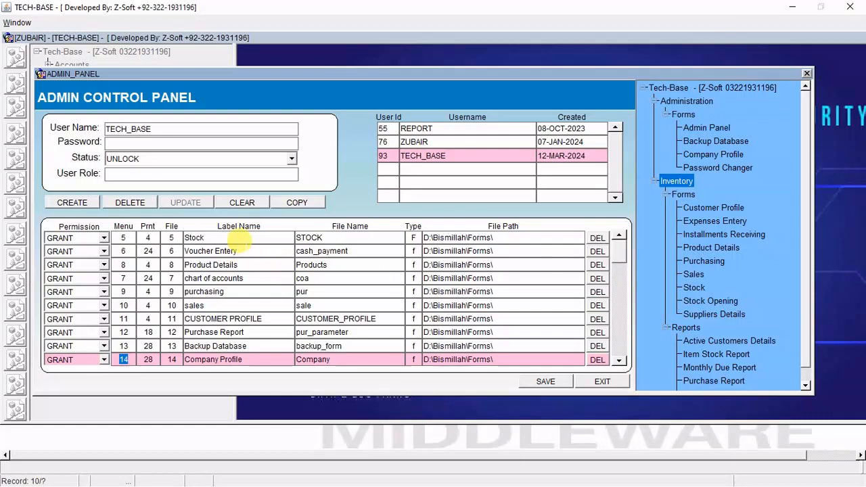
click(235, 251)
key(Down)
key(Down)
key(Down)
key(Down)
key(Down)
key(Down)
key(Down)
key(Down)
key(Down)
key(Down)
key(Down)
key(Down)
key(Down)
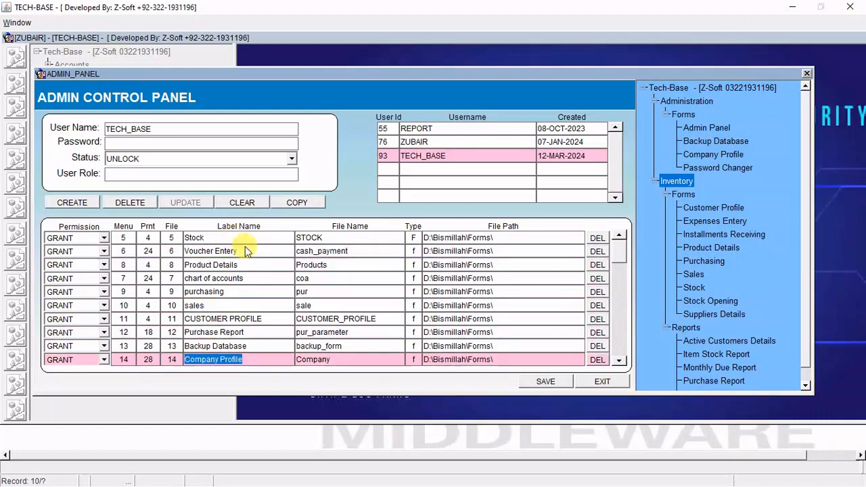
key(Down)
key(Down)
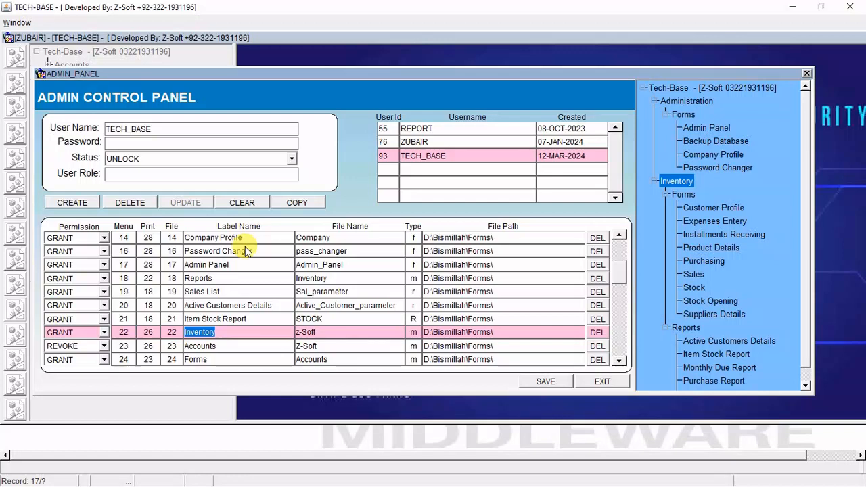
Set the Inventory permission to REVOKE, save, and minimize the TECH-BASE window.
click(103, 332)
click(78, 357)
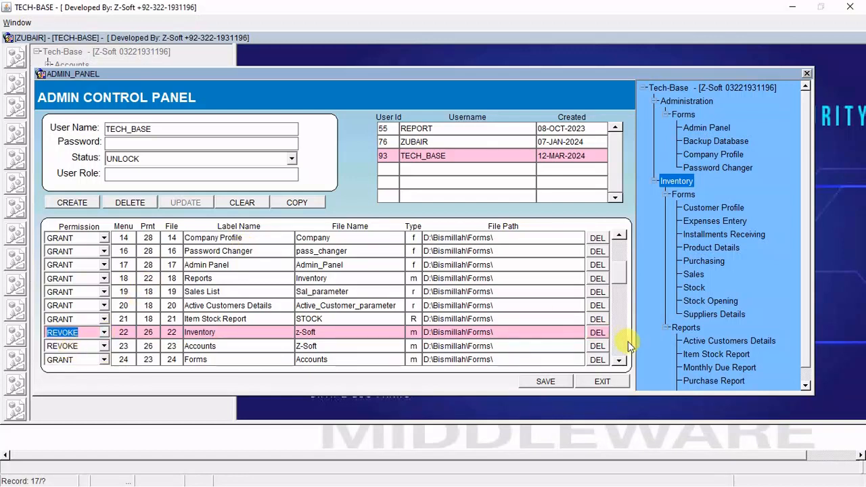
click(558, 382)
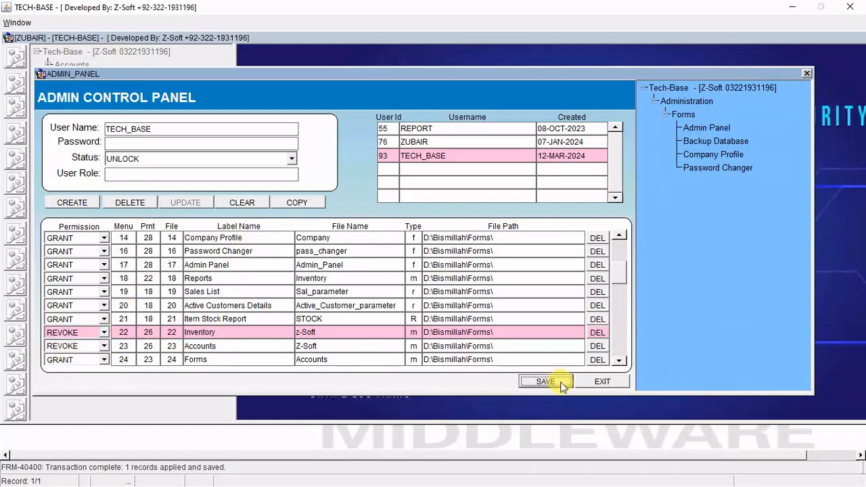
click(792, 7)
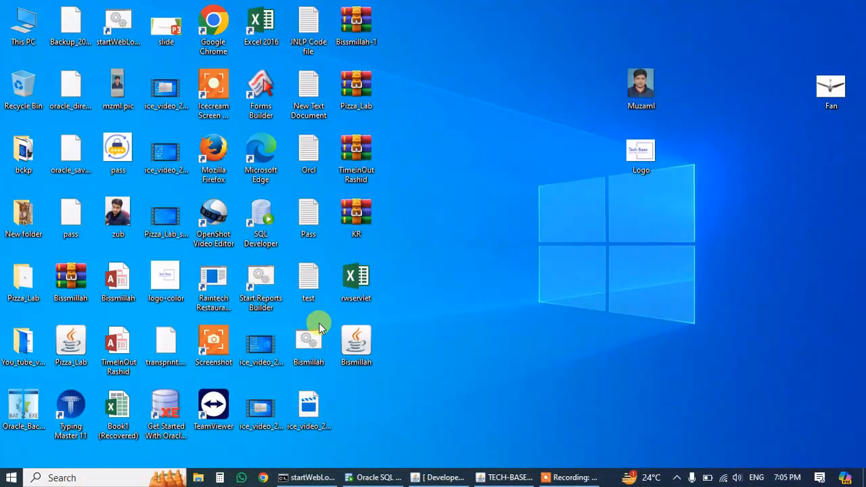
Launch the Bismillah app, accept the security prompt, and log in as TECH_BASE.
double_click(352, 338)
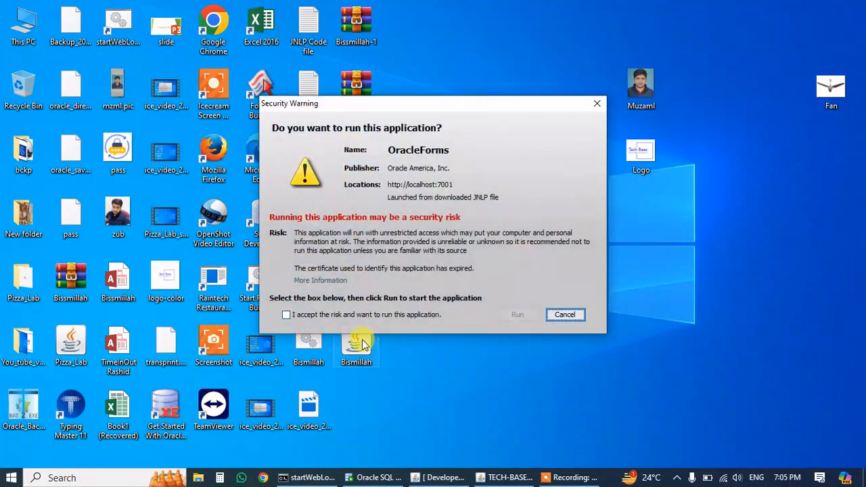
click(386, 315)
click(515, 315)
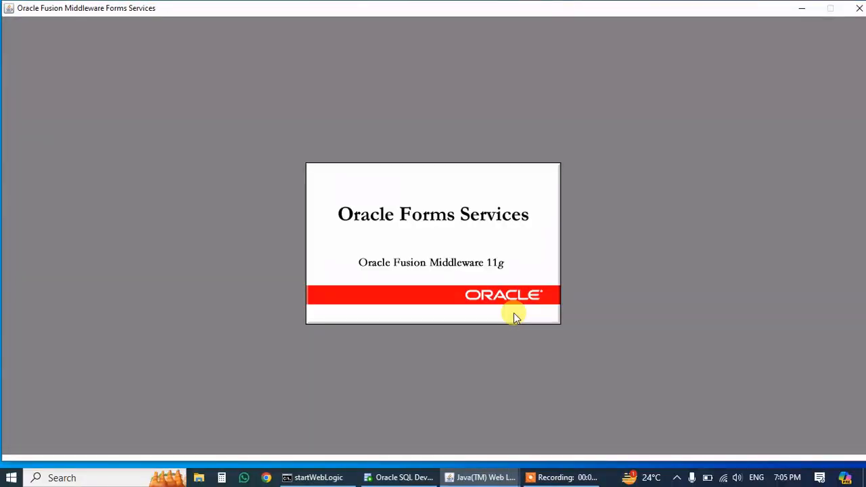
text(TECH)
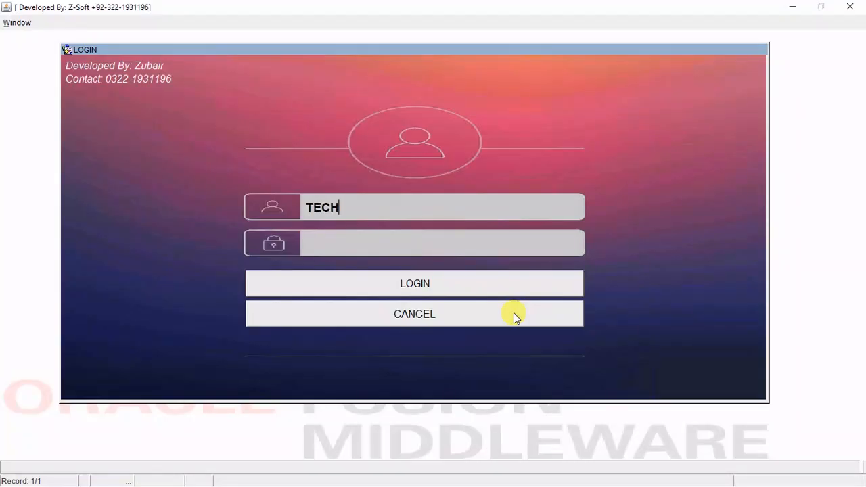
text(_BASE)
key(Return)
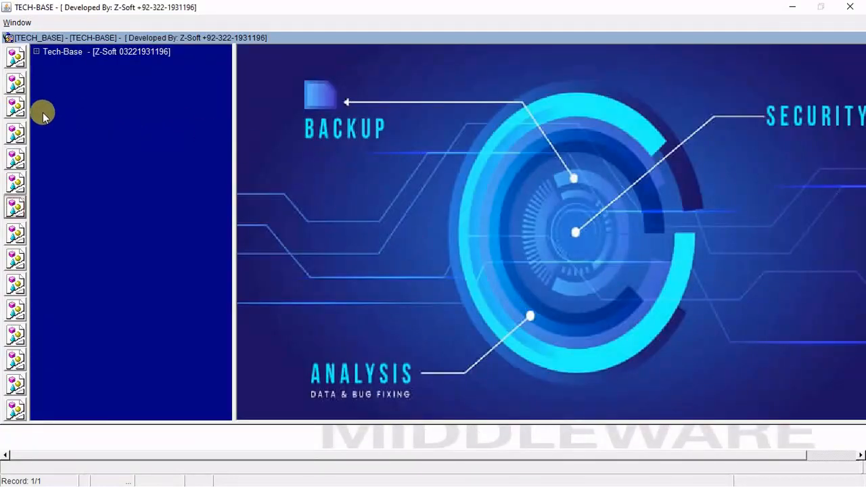
Browse Admin Panel and Backup Database under Administration > Forms, then minimize the TECH-BASE window.
click(20, 114)
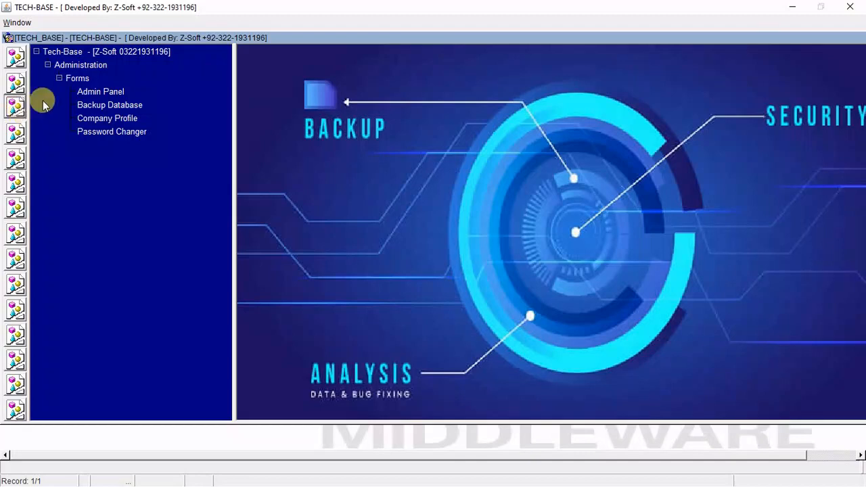
click(82, 64)
click(78, 79)
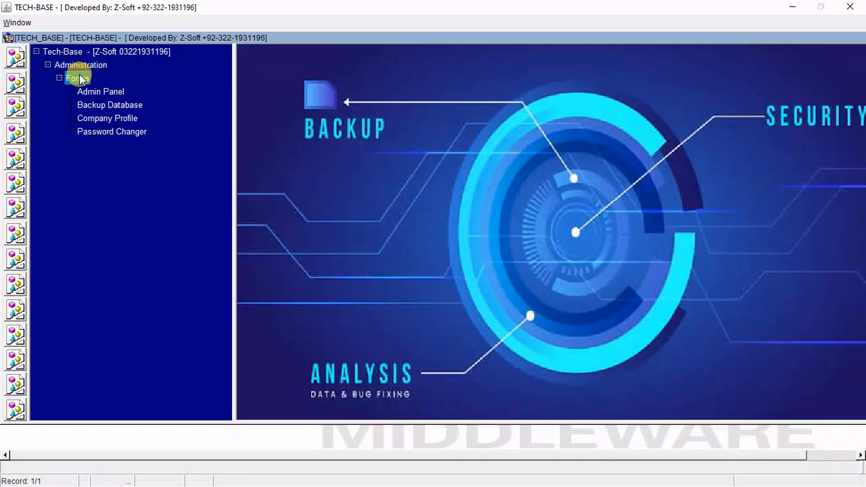
click(100, 92)
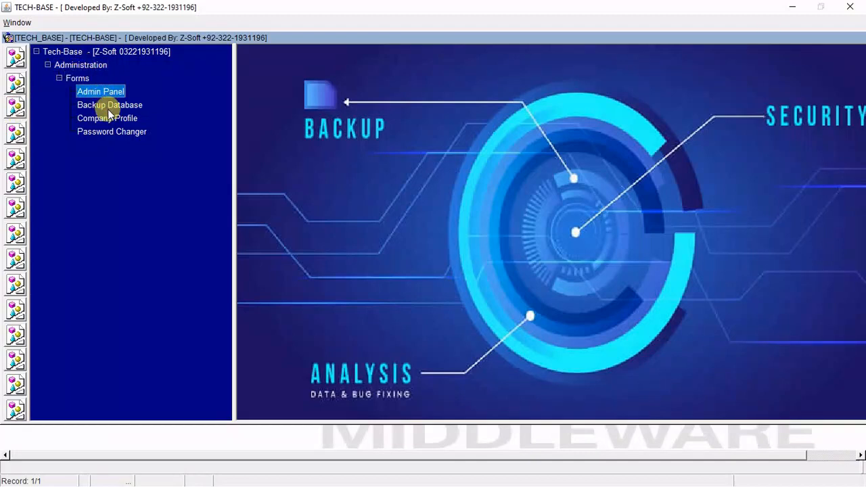
click(109, 109)
click(113, 94)
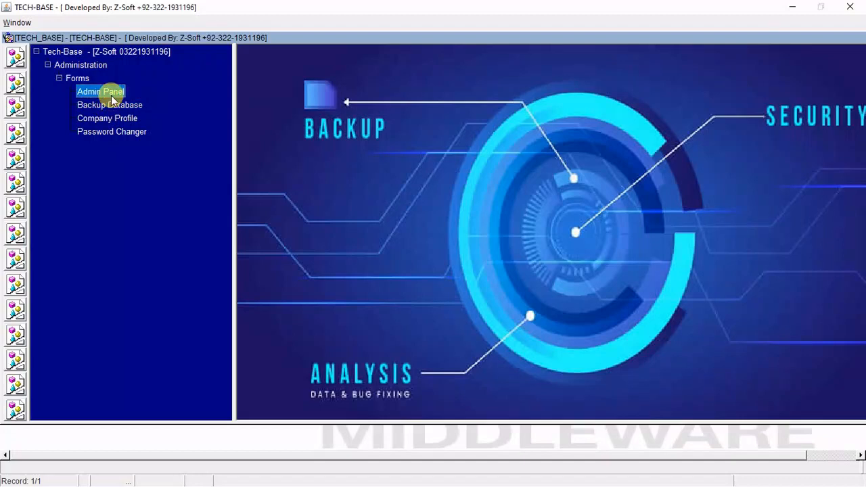
click(859, 4)
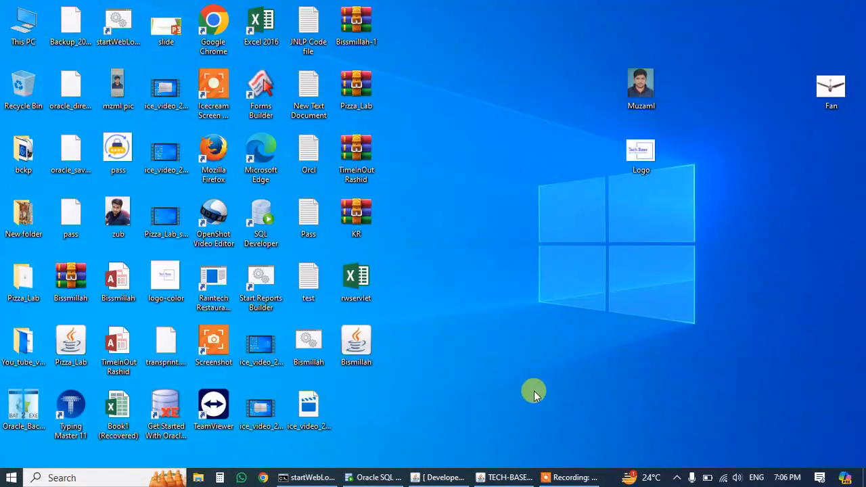
Restore the Admin Control Panel session and move to the Admin Panel permission row.
click(508, 476)
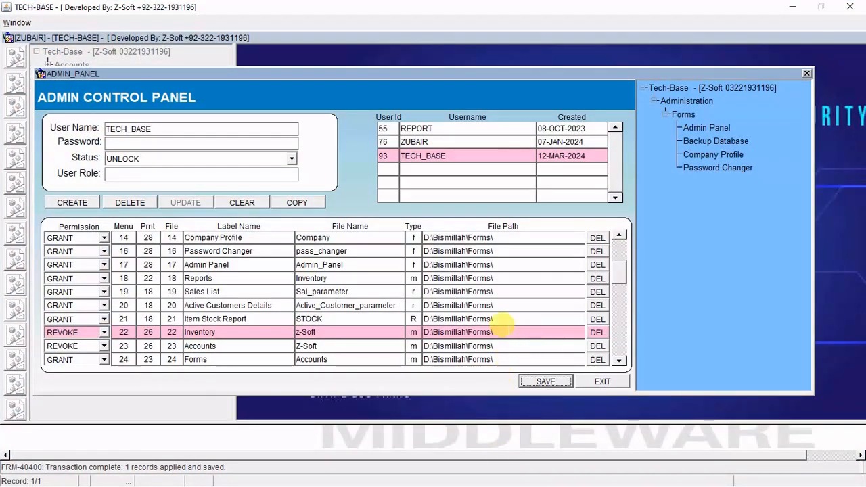
click(259, 304)
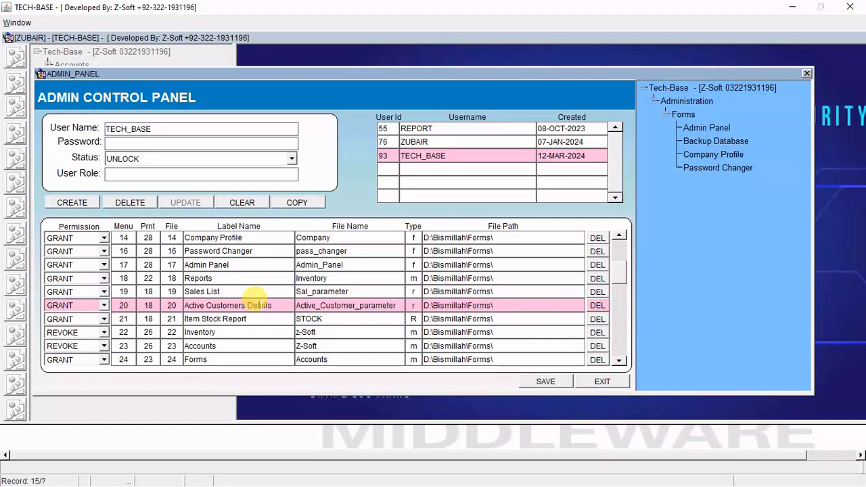
key(Down)
key(Down)
key(Down)
key(Down)
key(Down)
key(Down)
key(Down)
key(Down)
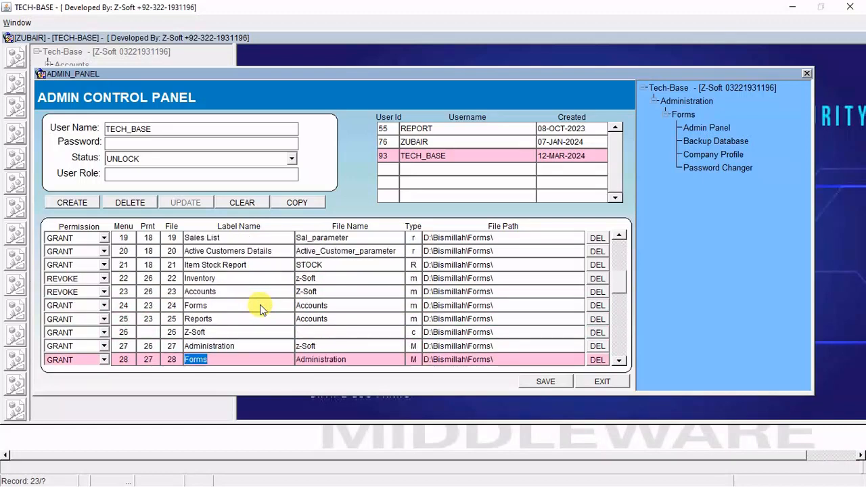
key(Down)
key(Down)
key(Down)
key(Down)
key(Down)
key(Down)
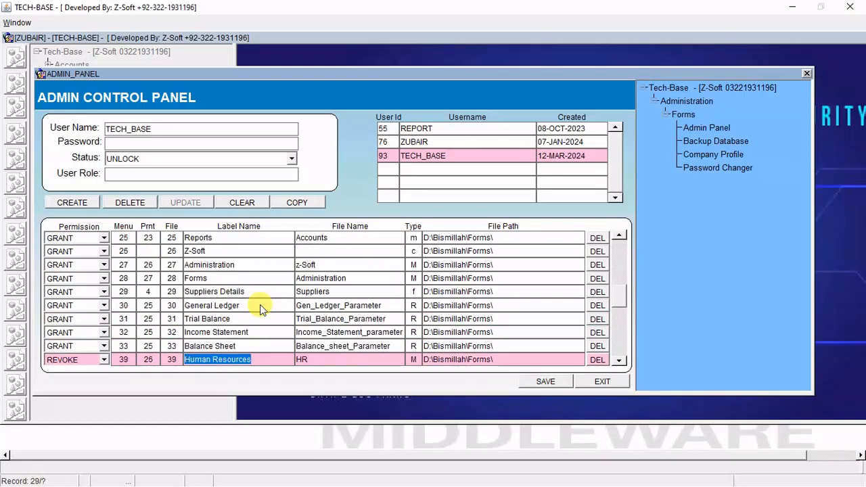
key(Down)
key(Down)
key(Down)
key(Down)
key(Down)
key(Down)
key(Down)
key(Down)
key(Down)
key(Down)
key(Down)
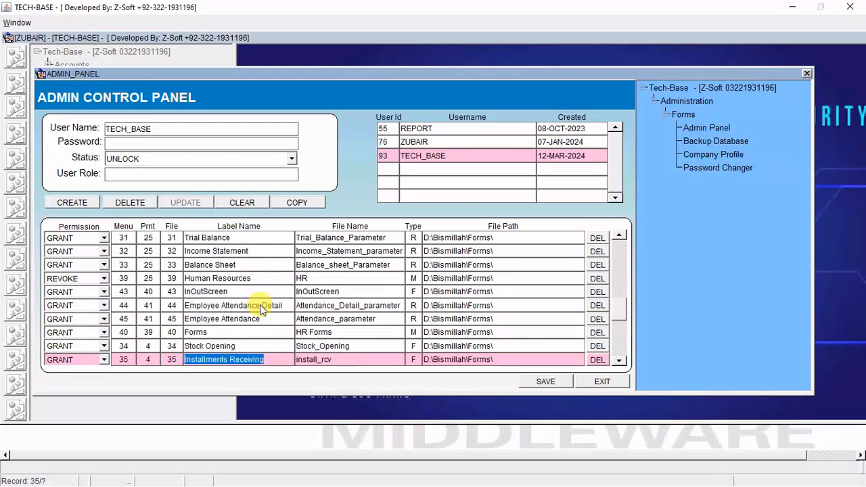
key(Down)
key(Down)
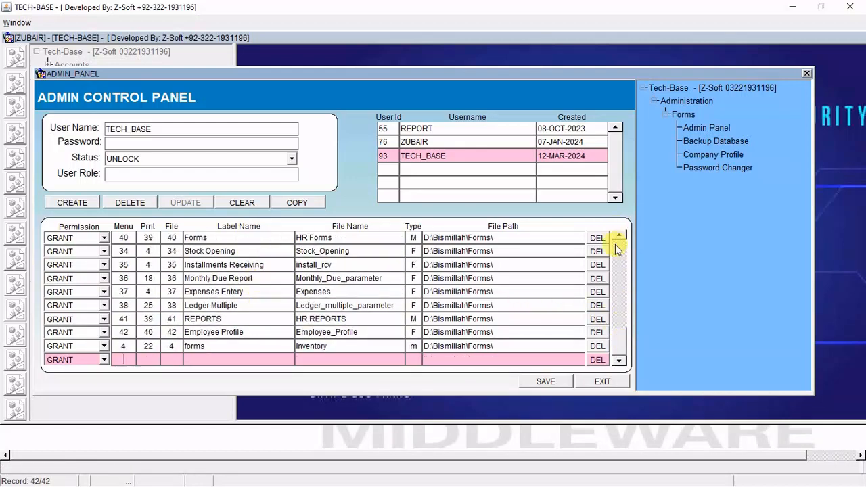
drag(622, 270, 623, 249)
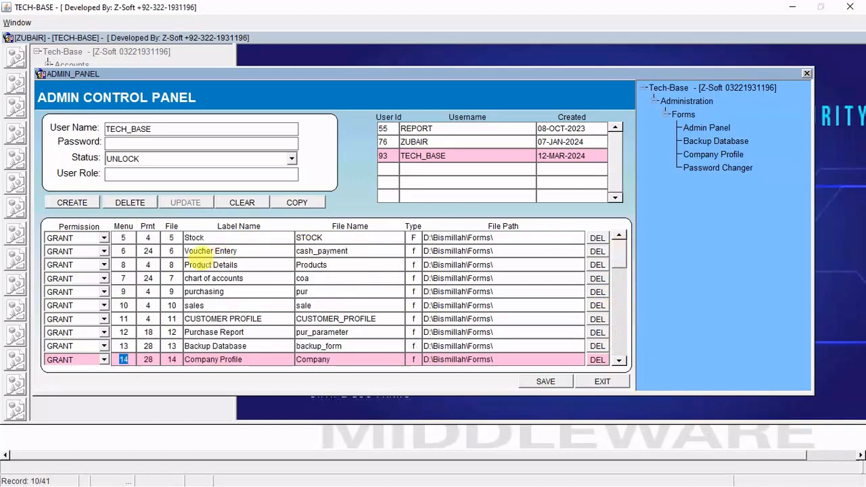
click(203, 264)
key(Down)
key(Down)
key(Down)
key(Down)
key(Down)
key(Down)
key(Down)
key(Down)
key(Down)
key(Down)
key(Down)
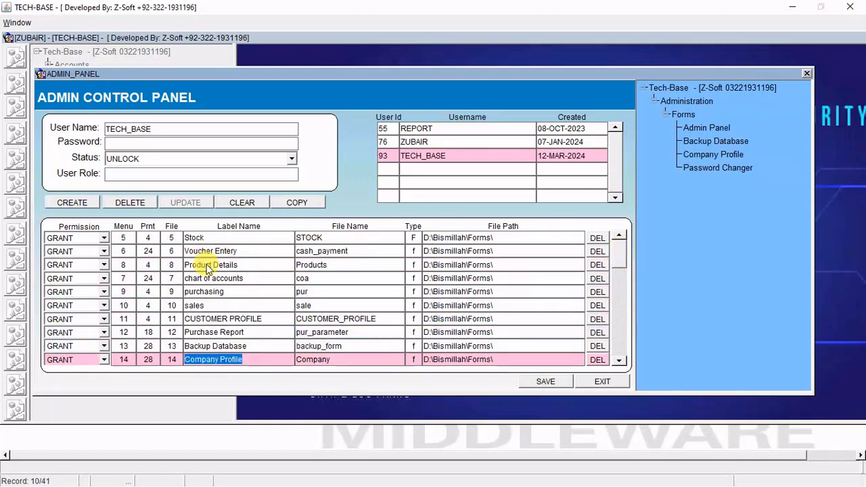
key(Up)
key(Up)
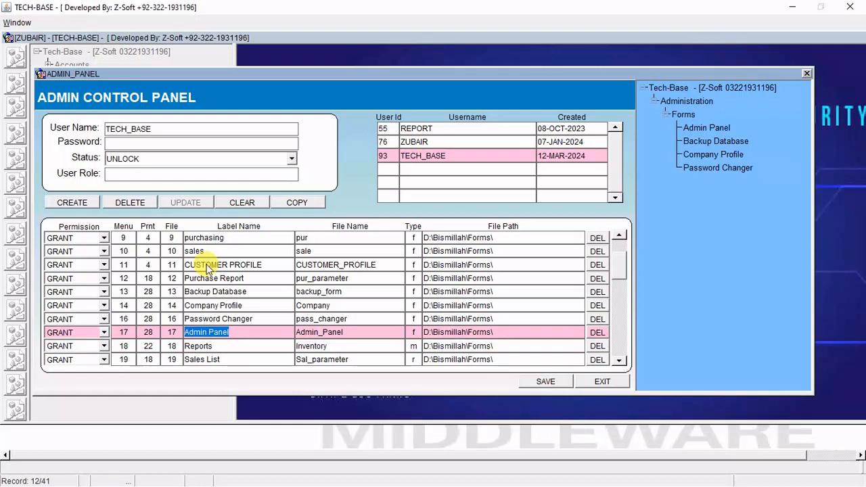
Set the Admin Panel permission to REVOKE and save.
click(104, 333)
click(79, 354)
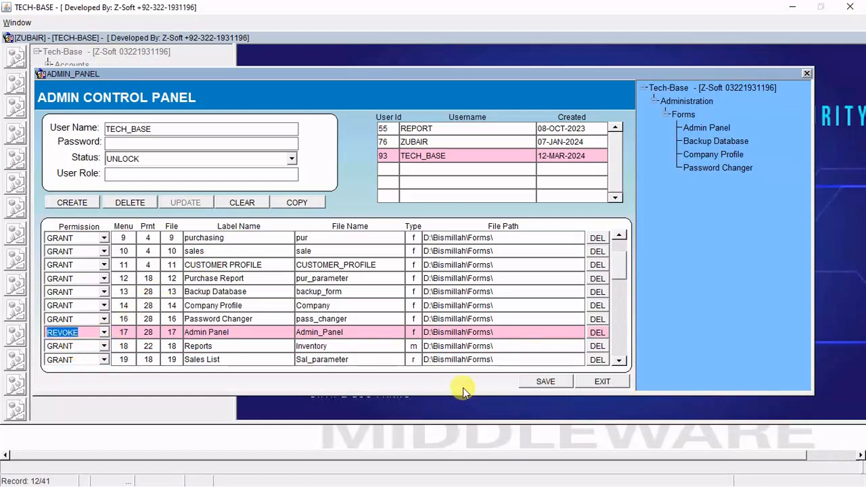
click(545, 378)
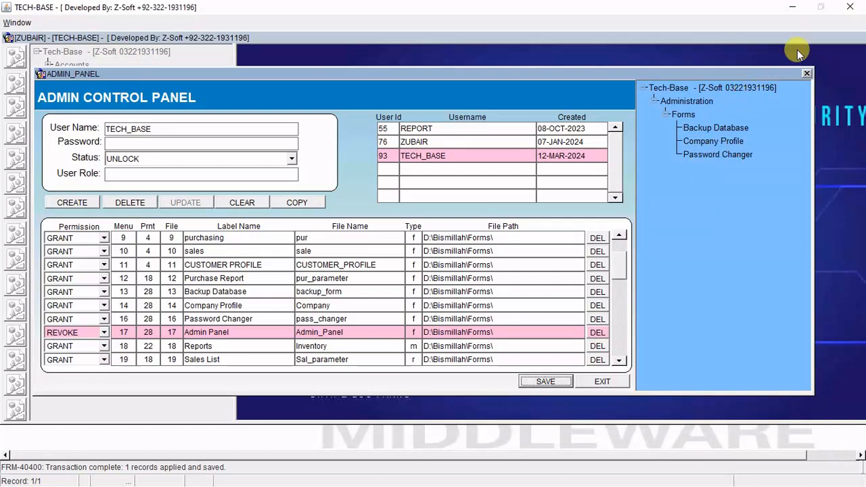
Relaunch the Bismillah app, accept the security prompt, and log in again.
click(792, 6)
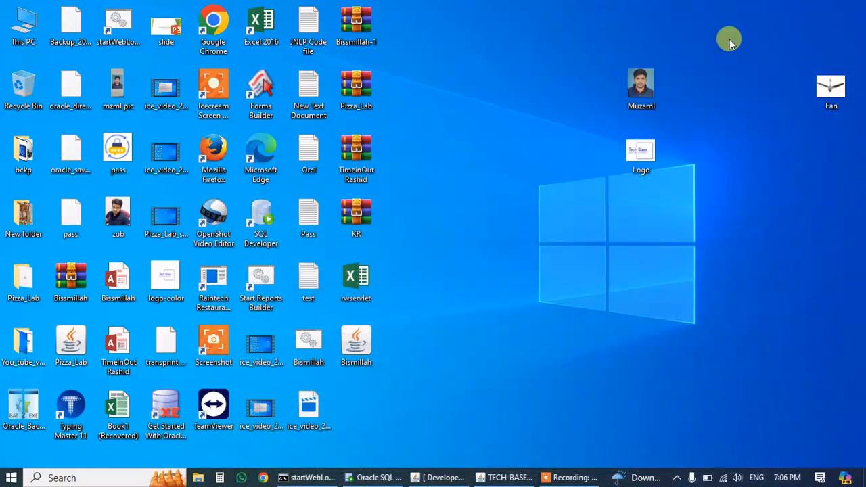
double_click(356, 343)
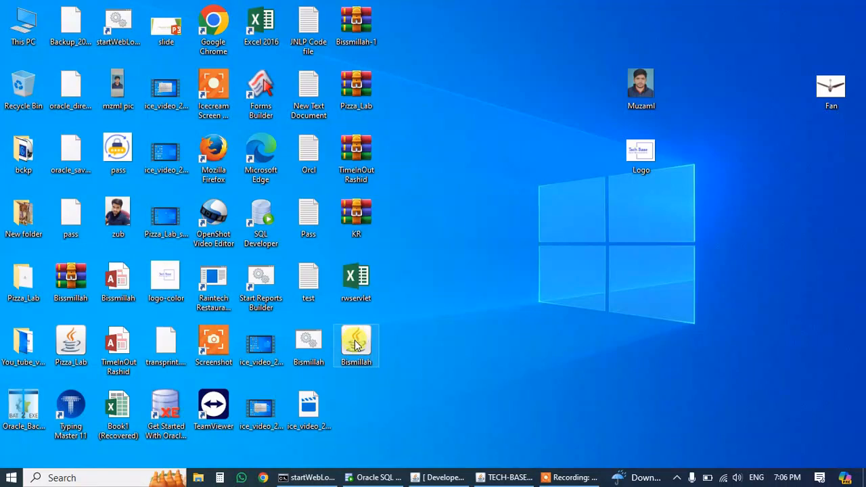
click(411, 315)
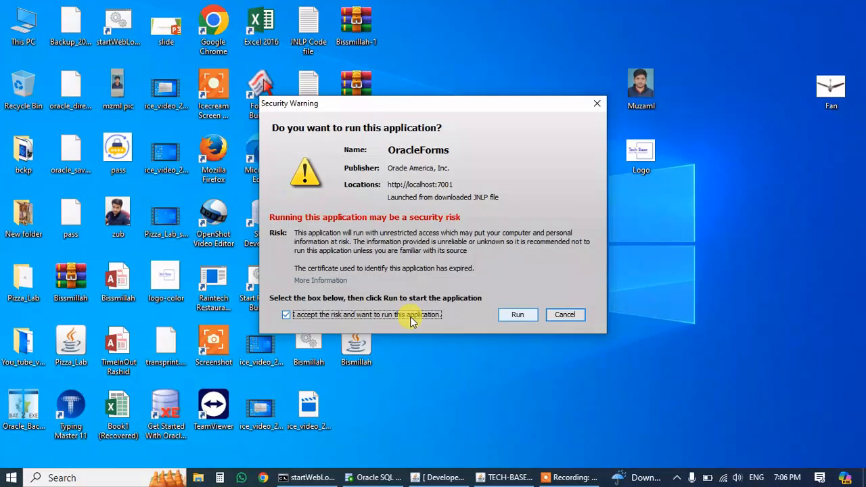
click(518, 315)
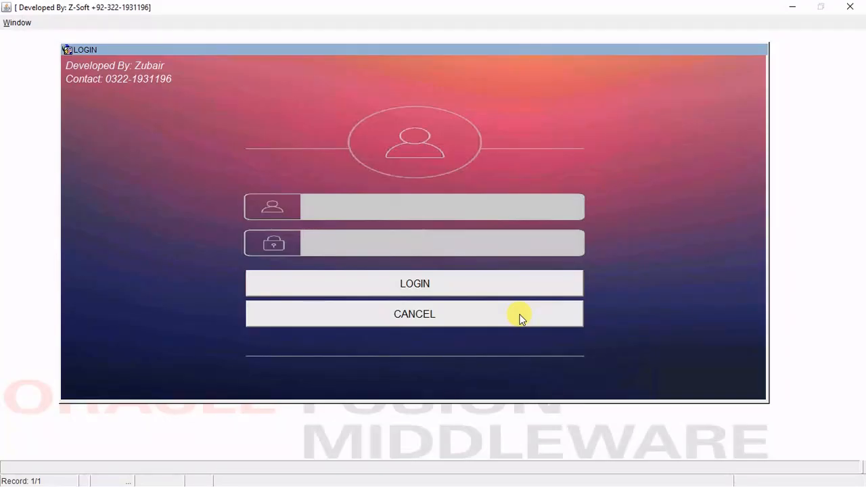
text(BASE)
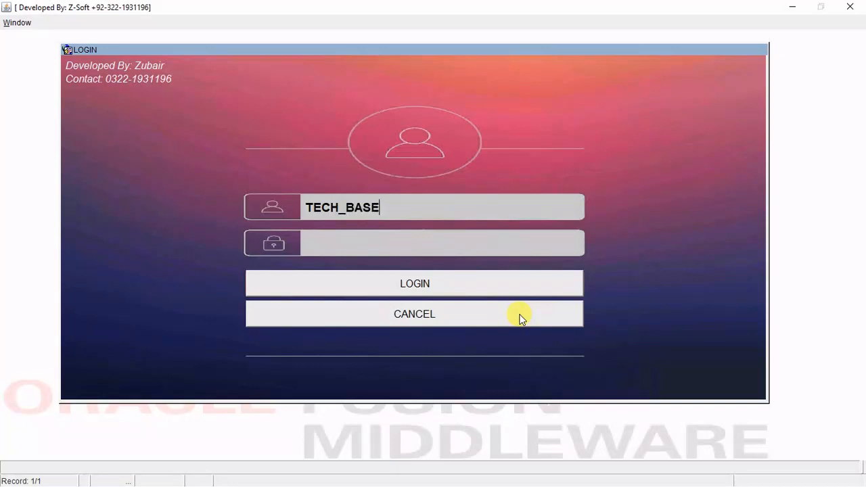
key(Return)
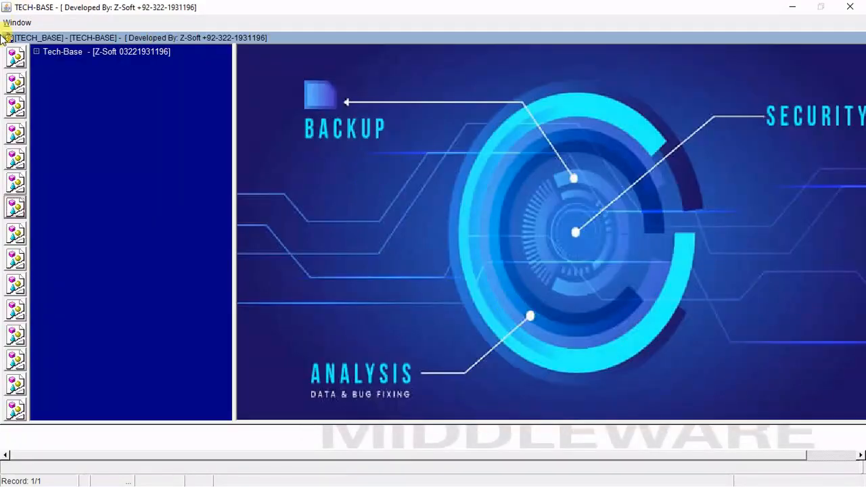
Expand Administration > Forms, select Backup Database, and minimize the window.
click(15, 107)
click(99, 93)
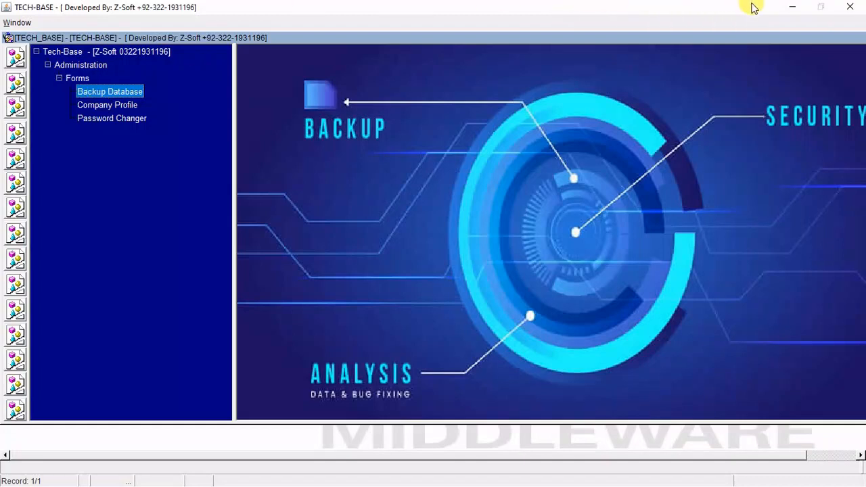
click(792, 7)
mouse_move(473, 477)
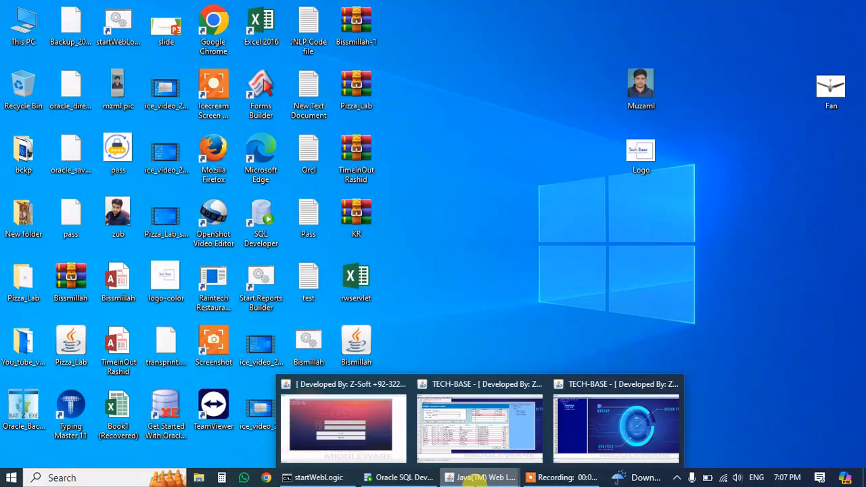
Restore the admin session and close the Admin Control Panel form.
mouse_move(508, 425)
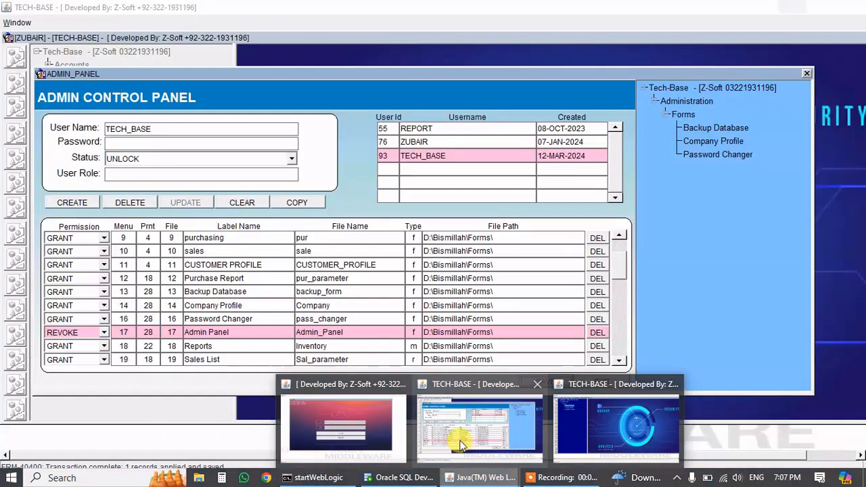
click(459, 441)
click(602, 383)
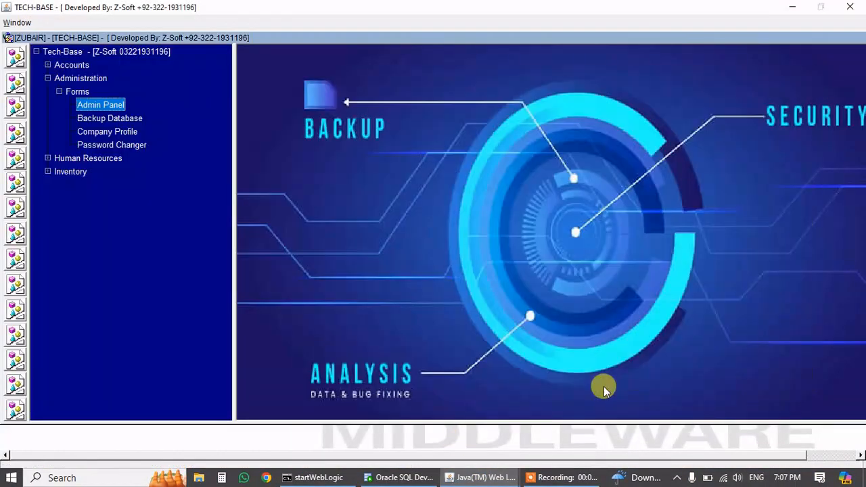
Run a database backup, close the finished dialog, and open Company Profile.
double_click(127, 119)
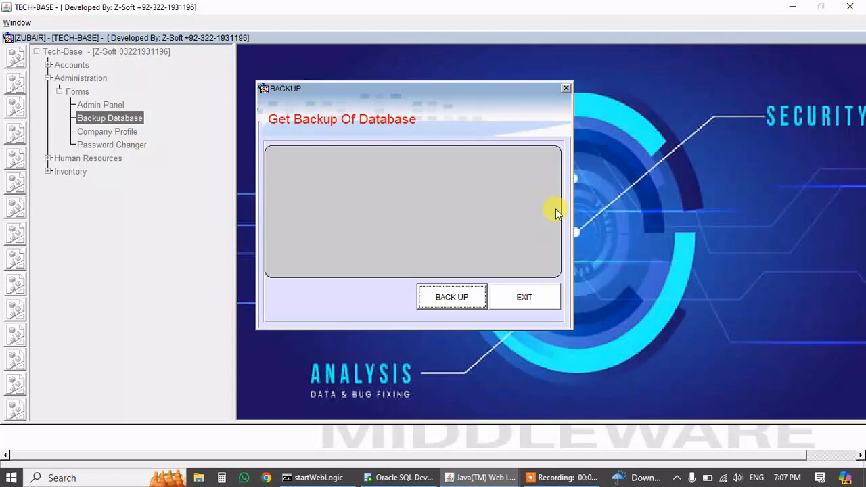
click(457, 298)
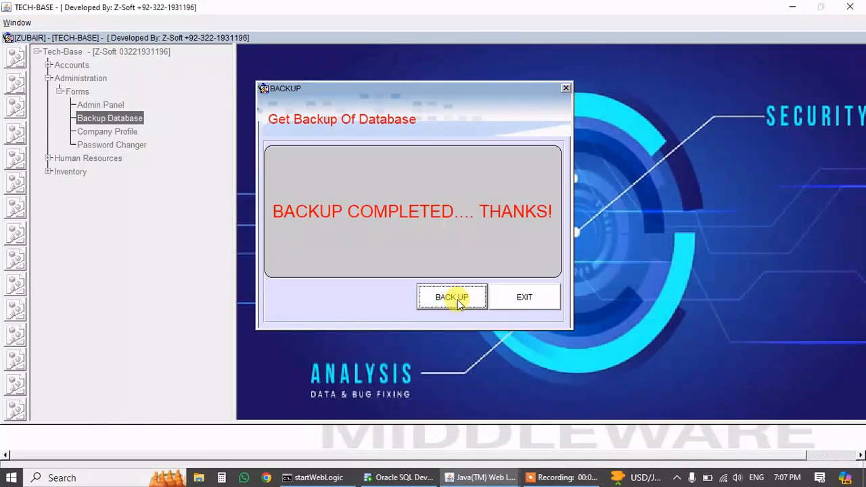
click(518, 298)
double_click(118, 132)
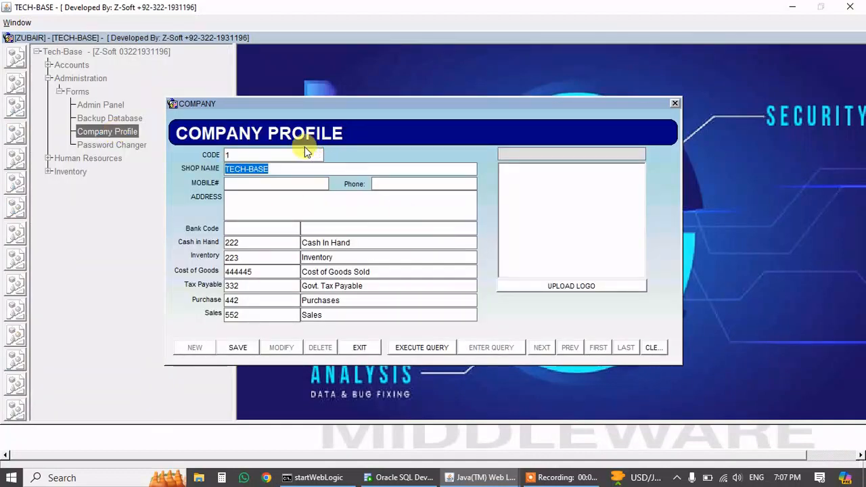
Enter the shop's mobile number, phone and address in Company Profile, then minimize the window.
click(270, 182)
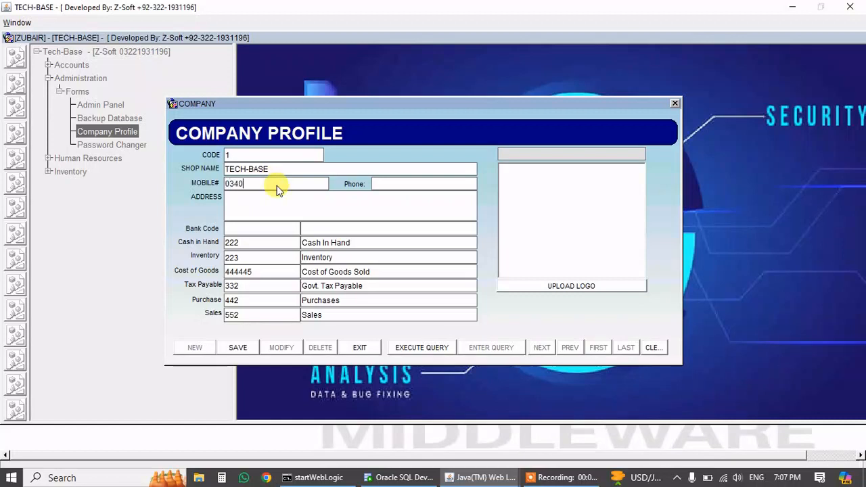
text(MILLAT ROAD FSD)
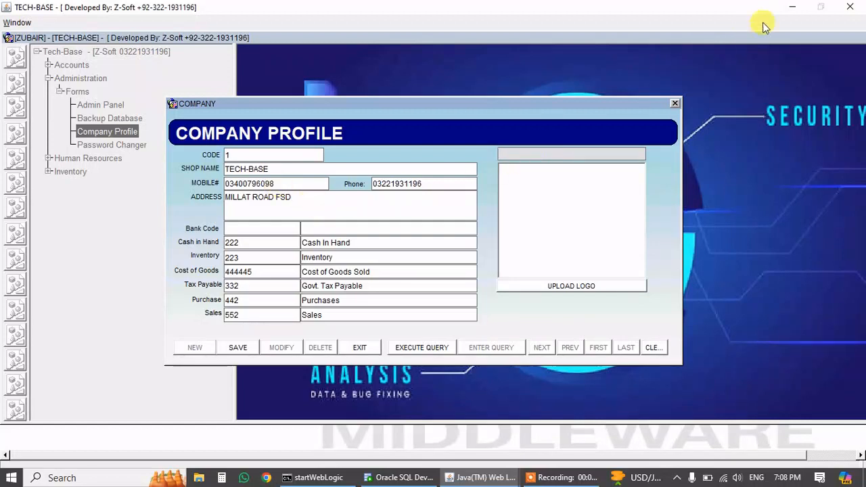
click(790, 6)
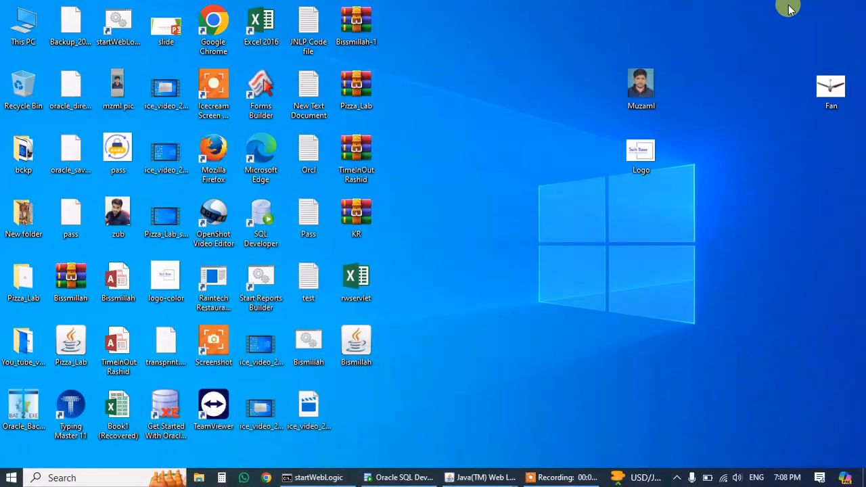
Copy the Logo file's folder path from Properties and upload it plus \logo as the profile logo.
right_click(653, 154)
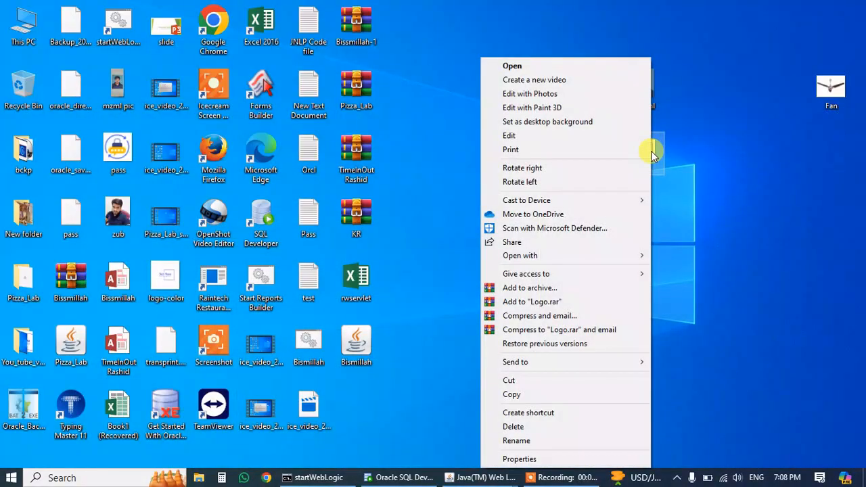
click(541, 460)
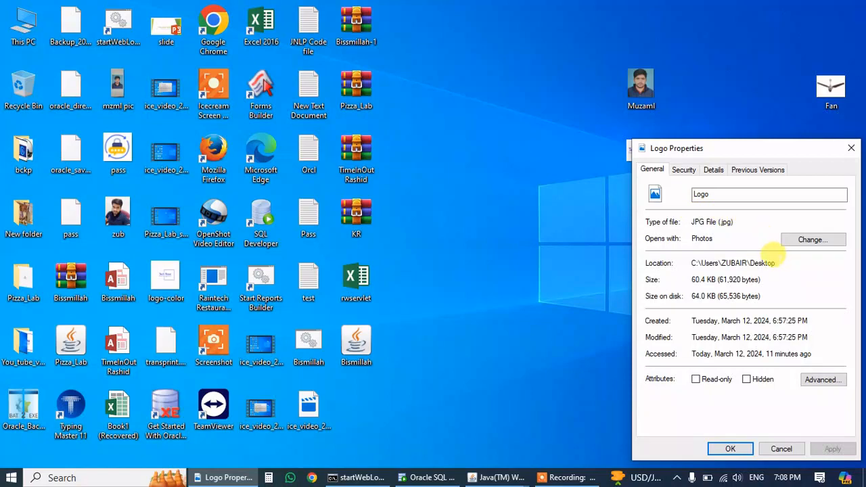
drag(775, 259, 668, 267)
key(ctrl+c)
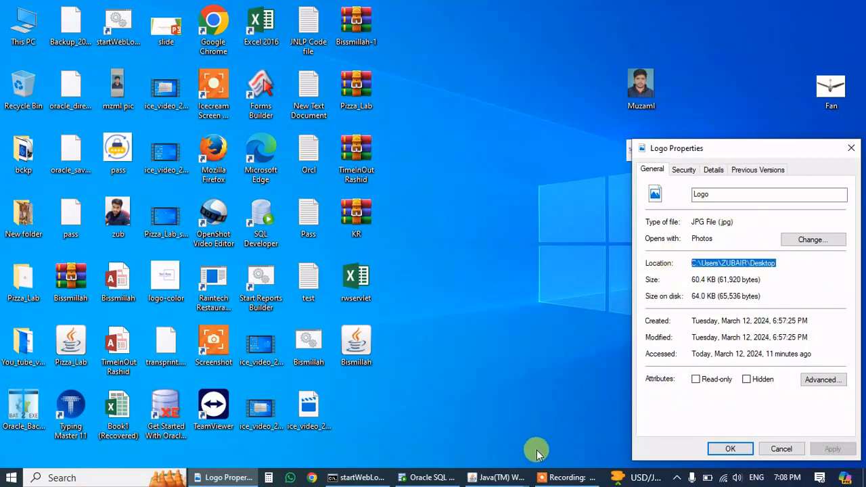
click(499, 477)
click(512, 416)
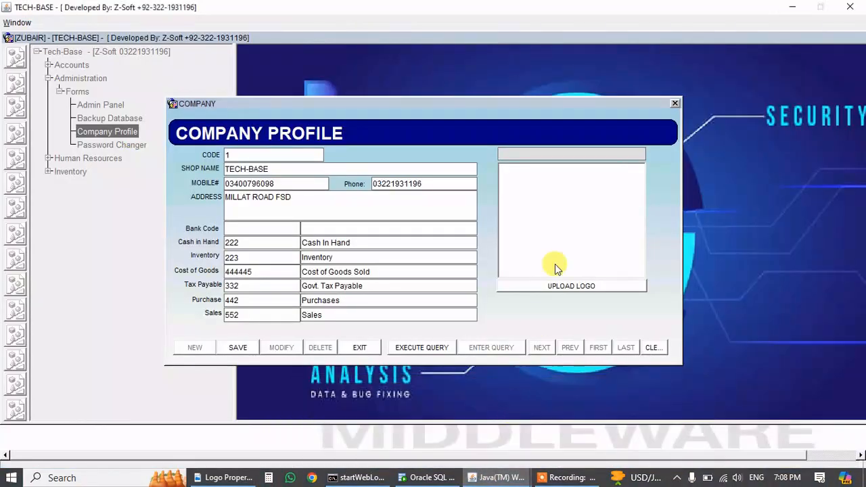
click(542, 153)
key(ctrl+v)
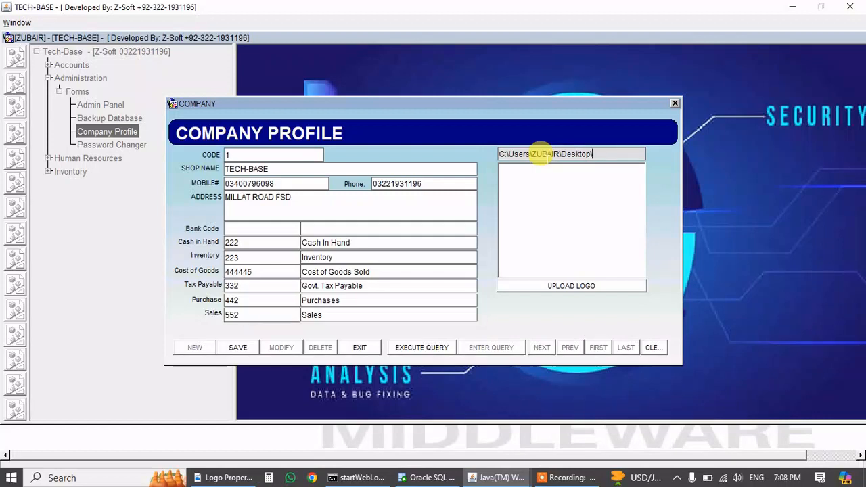
text(\logo.jpg)
click(552, 290)
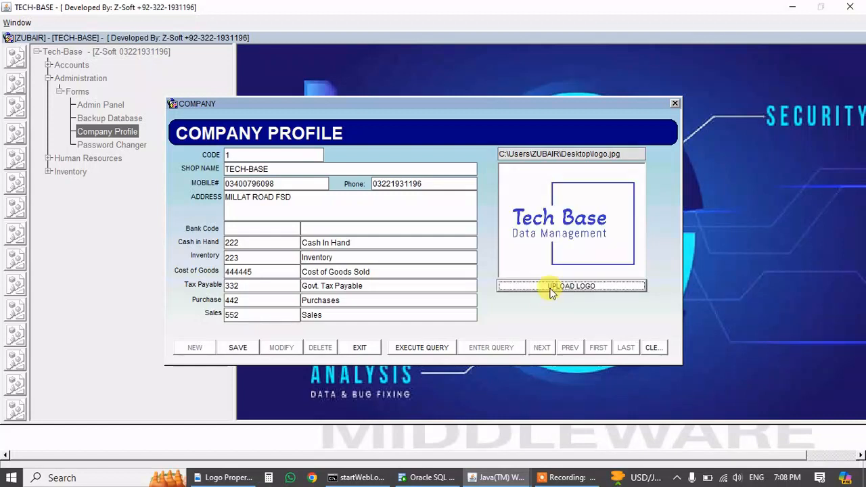
Save the company profile, check the Cash in Hand and Inventory codes, and close the form.
click(240, 349)
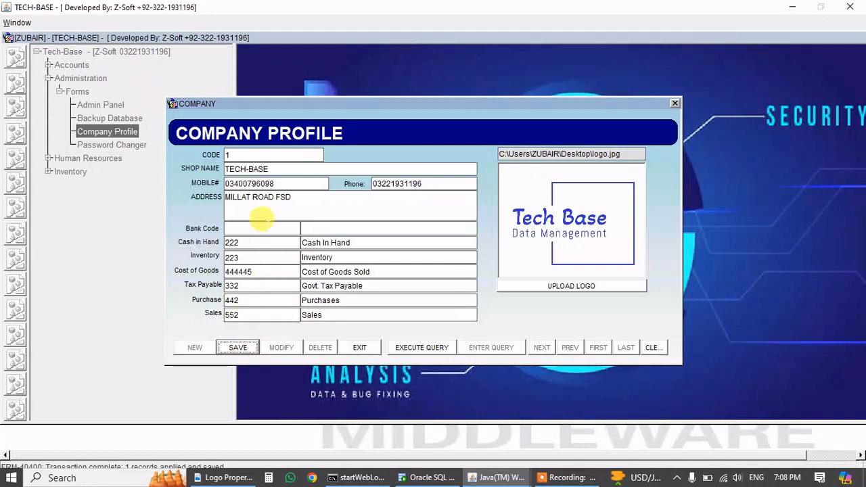
click(249, 240)
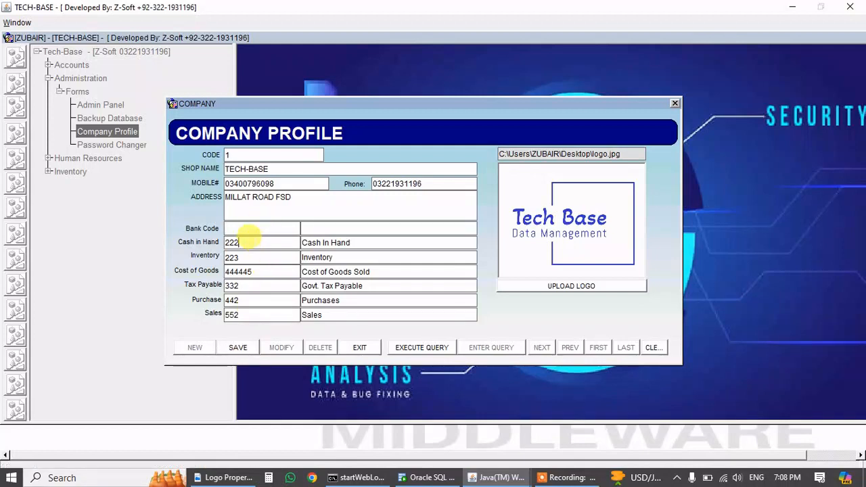
click(250, 257)
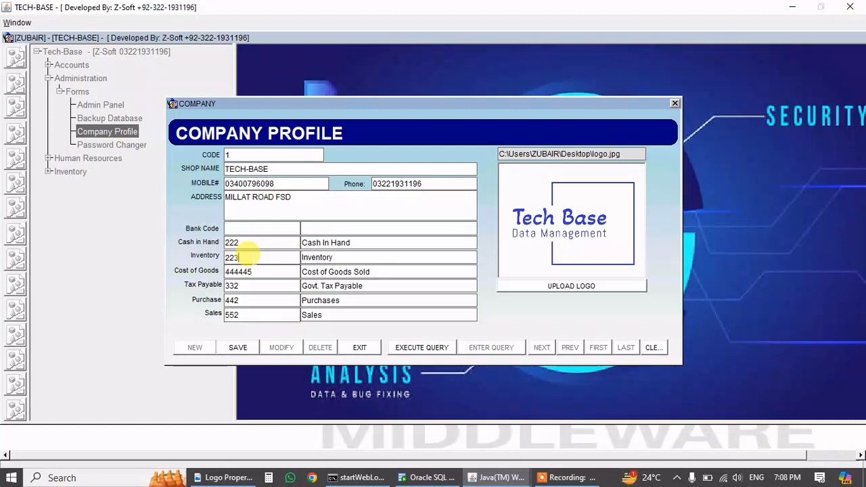
click(364, 346)
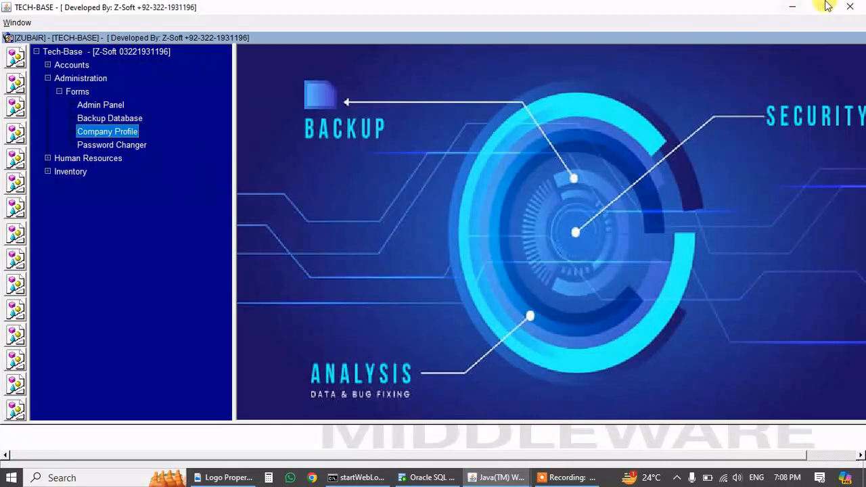
Switch to the TECH_BASE user's session and open the Password Changer.
click(793, 6)
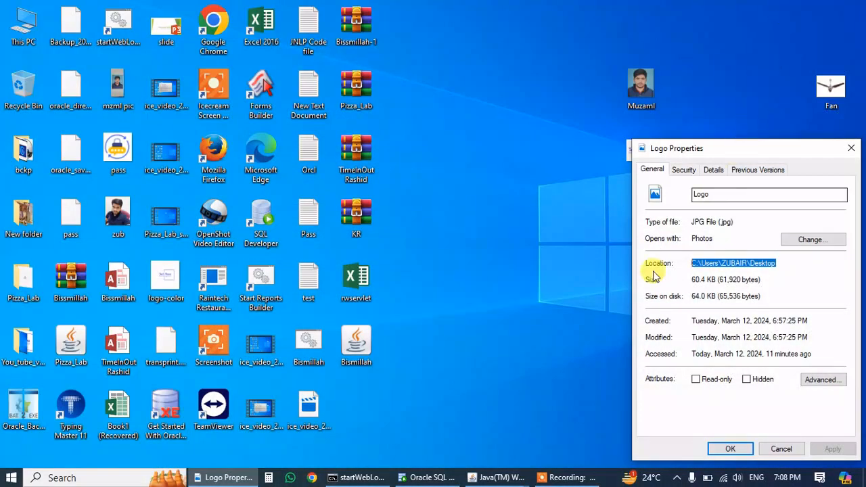
click(492, 477)
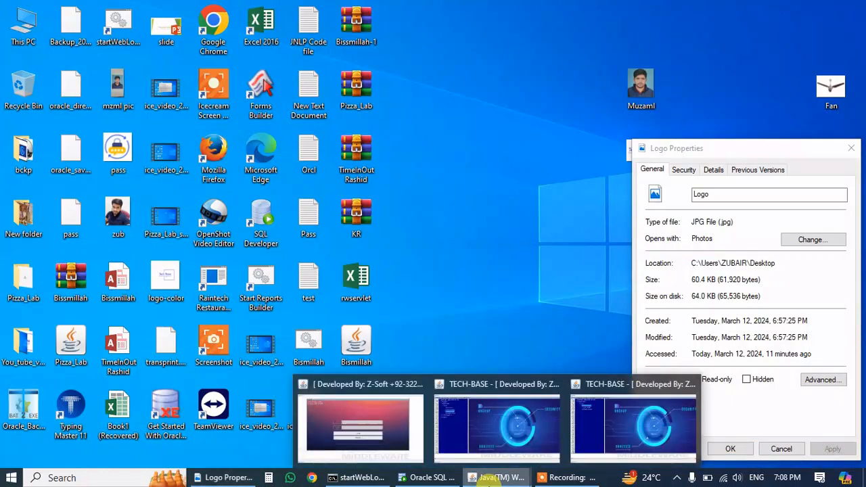
click(595, 409)
click(130, 119)
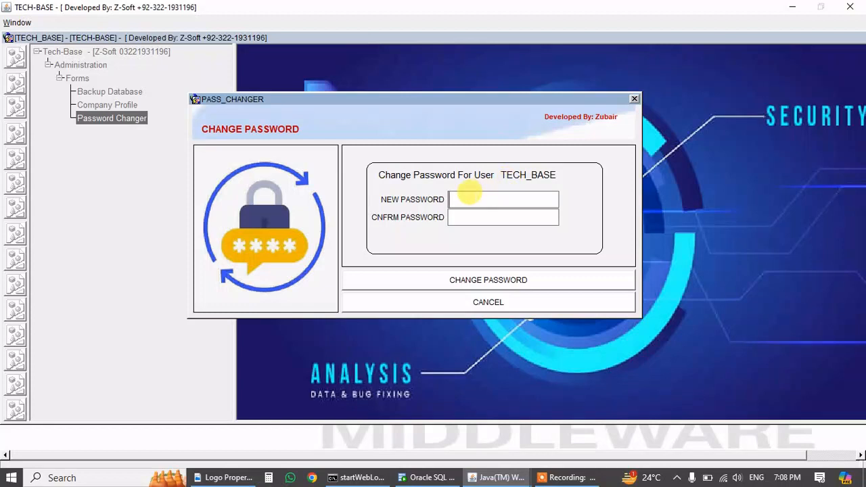
Enter a new password and try applying it, dismissing the confirmation mismatch error.
text(****)
key(Tab)
text(****)
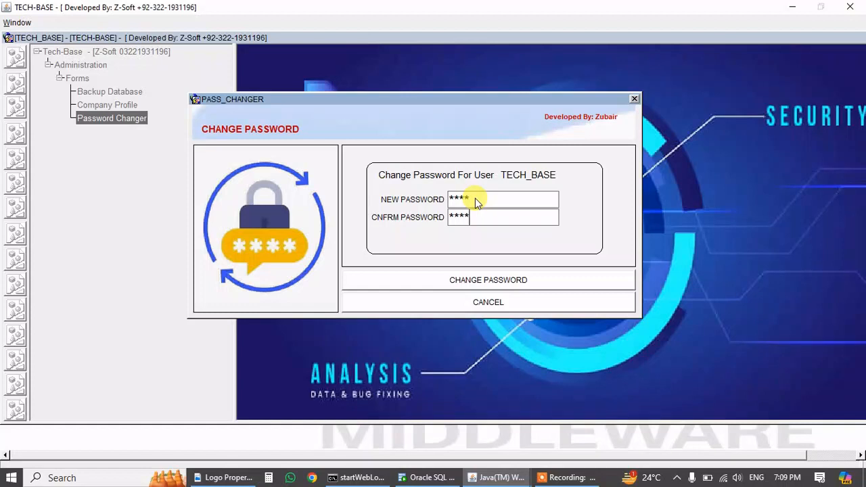
click(480, 280)
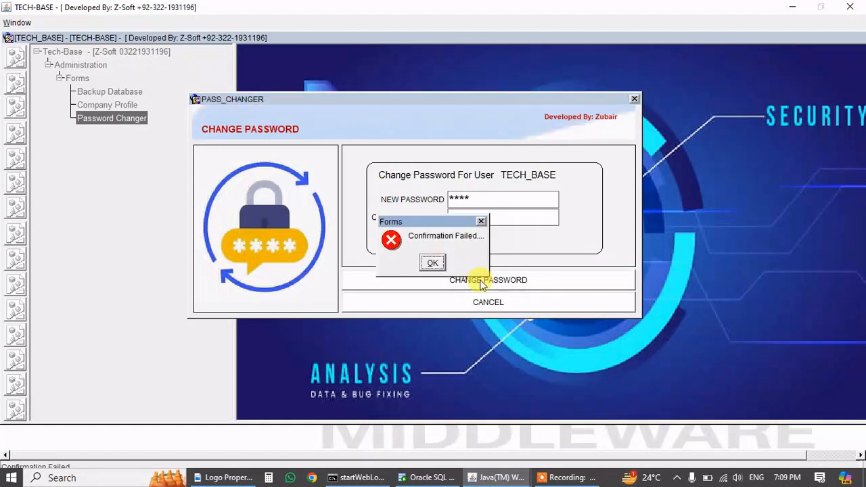
click(433, 263)
Re-enter and confirm the new password so the change succeeds.
click(471, 199)
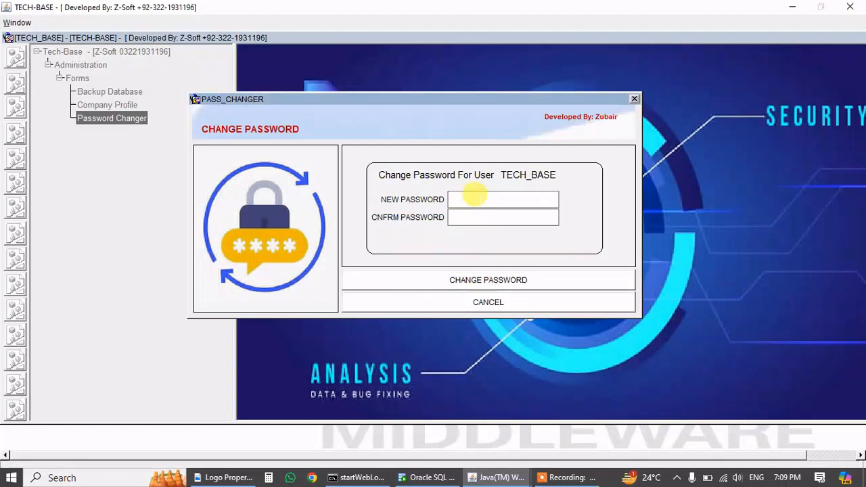
text(****)
key(Tab)
text(****)
key(Tab)
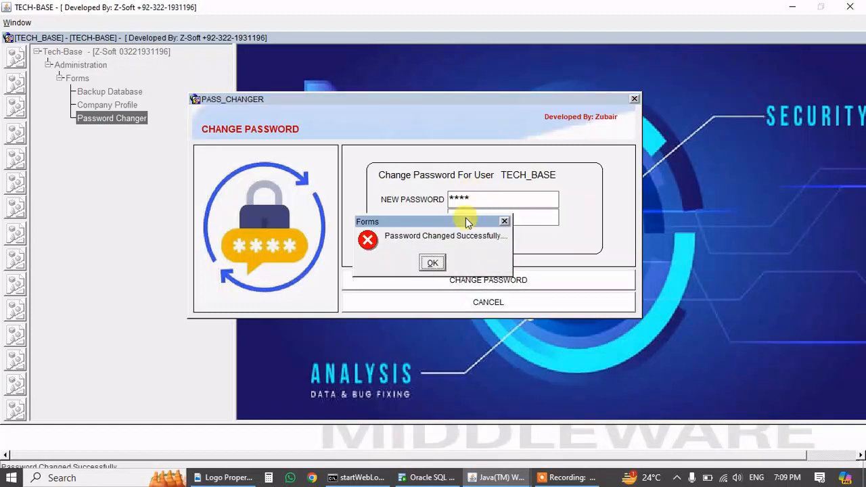
key(Return)
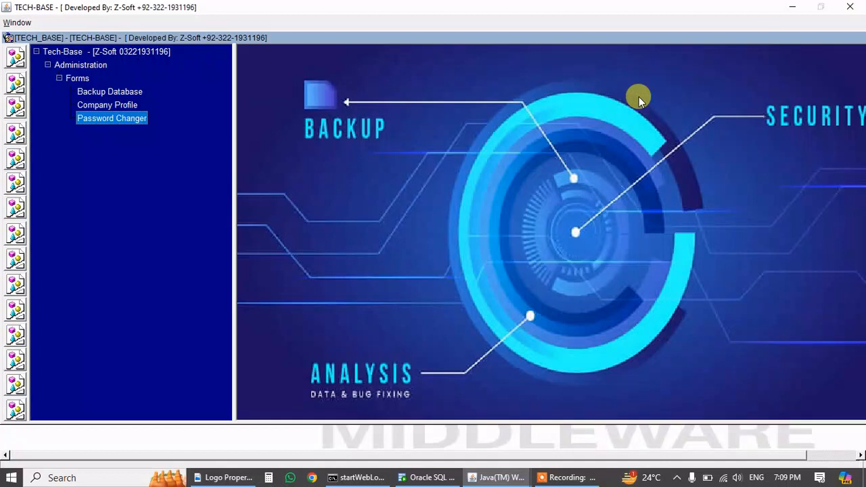
Close the TECH_BASE session and the Logo Properties dialog, and restore the main TECH-BASE window.
click(850, 6)
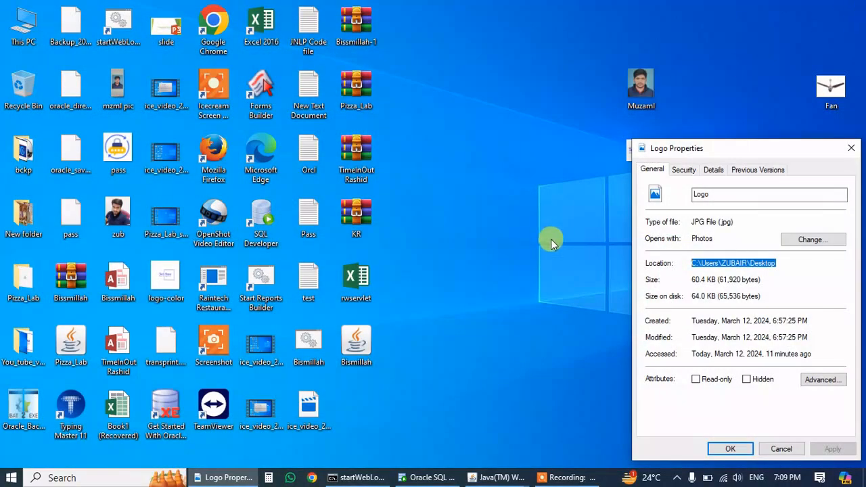
click(781, 448)
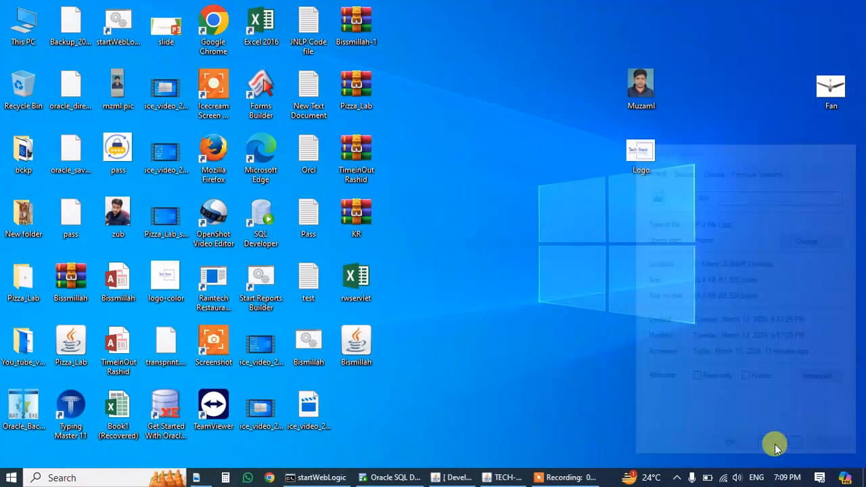
click(483, 479)
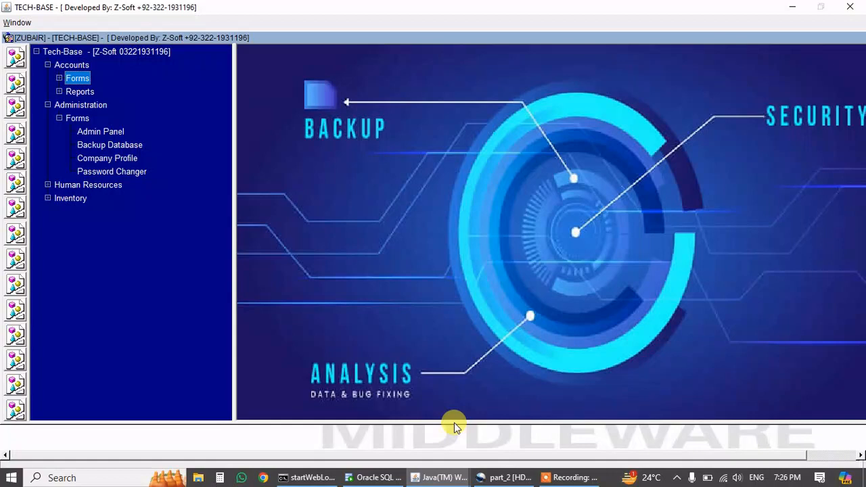
Open the Chart Of Accounts form from the Accounts menu.
click(72, 65)
click(59, 78)
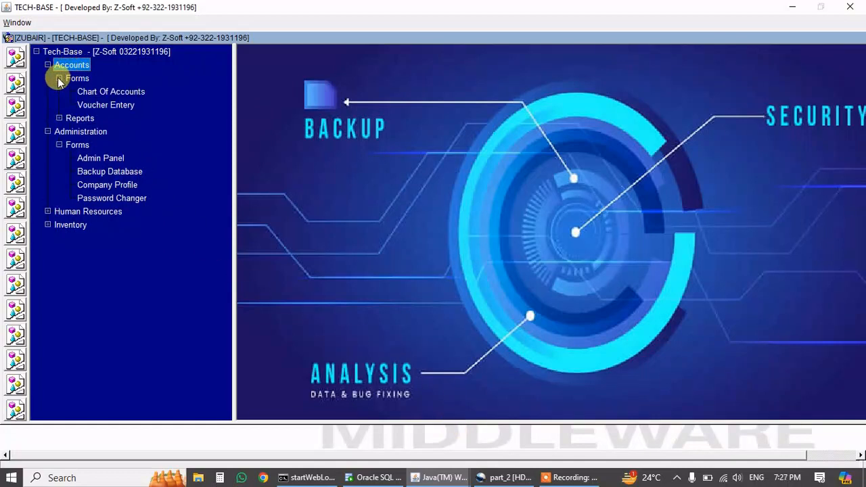
double_click(93, 97)
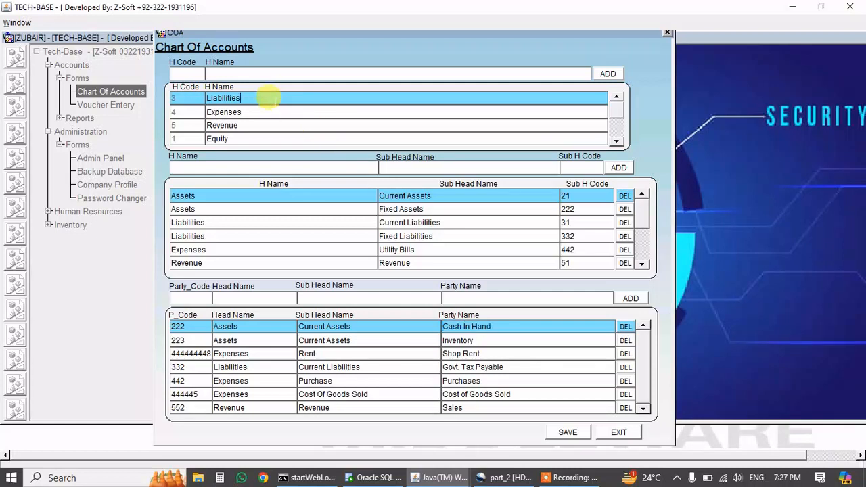
Browse the Expenses, Revenue, Equity and Assets heads, settle on Equity, and start a party entry.
click(274, 108)
key(Down)
key(Down)
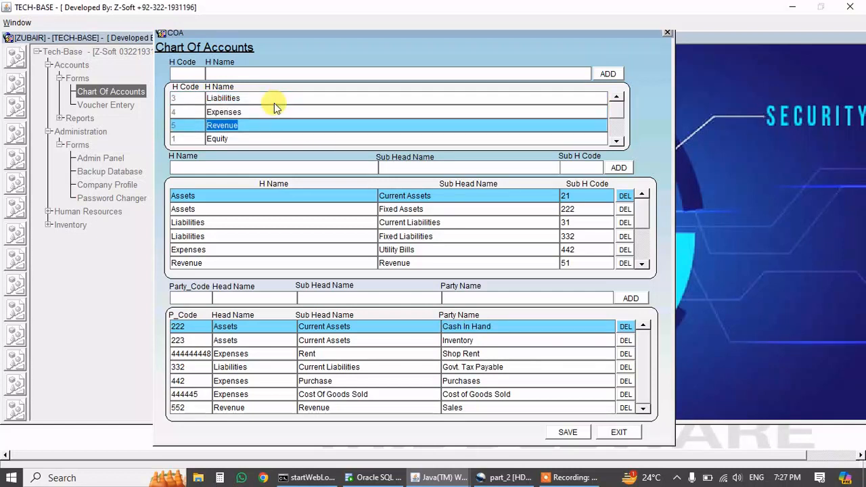
key(Down)
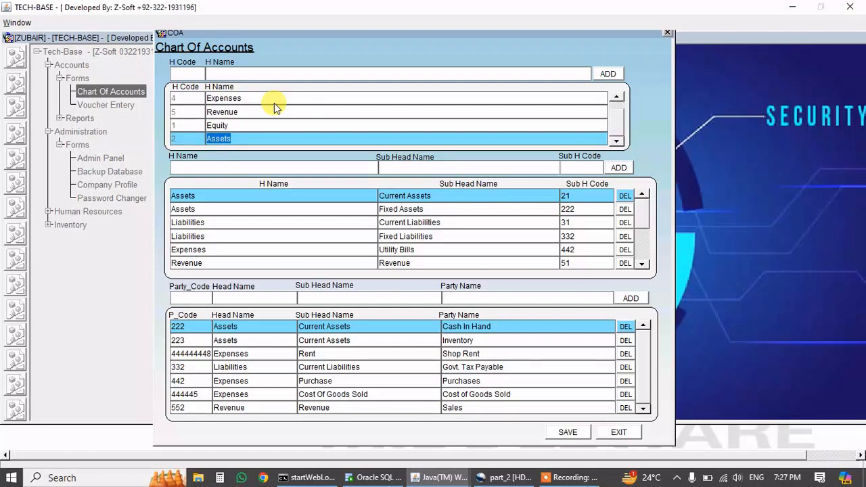
click(274, 102)
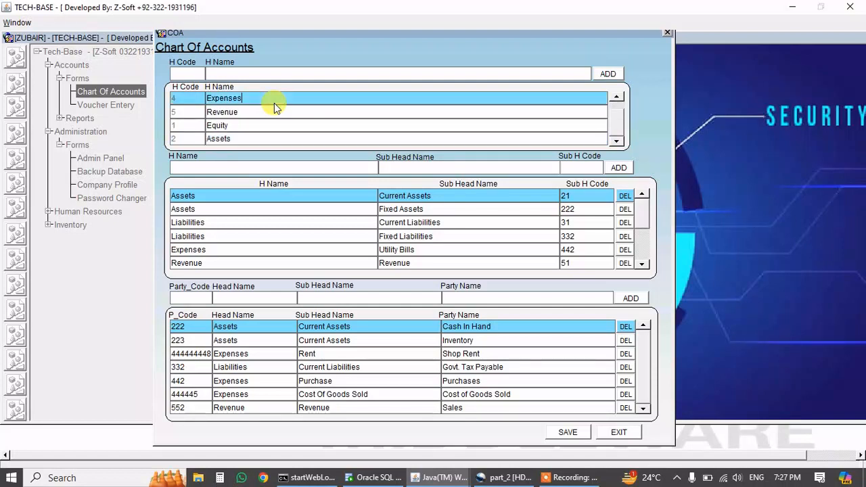
double_click(274, 102)
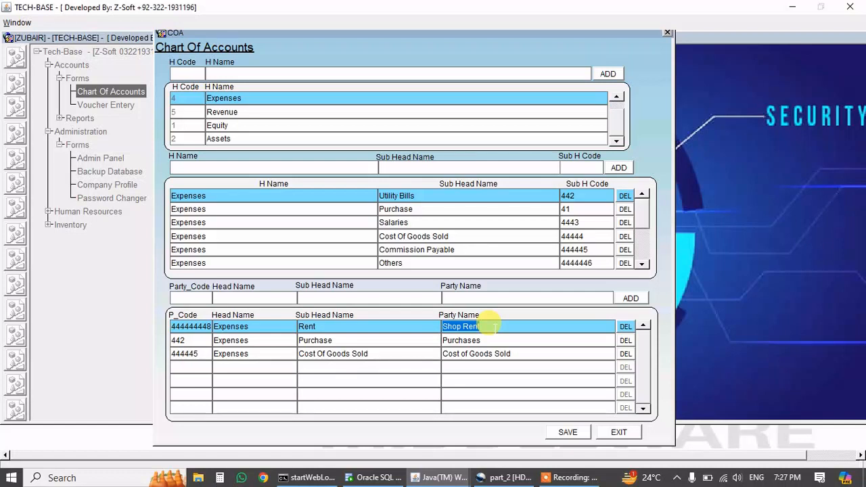
click(267, 111)
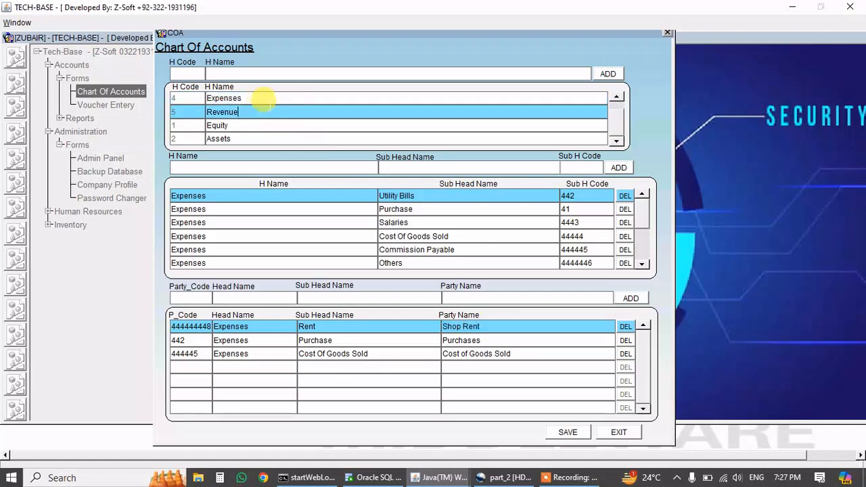
click(231, 125)
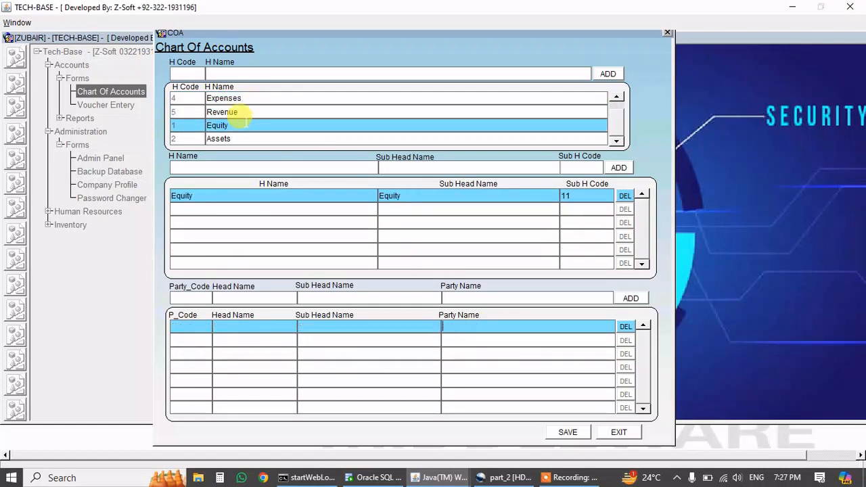
click(221, 138)
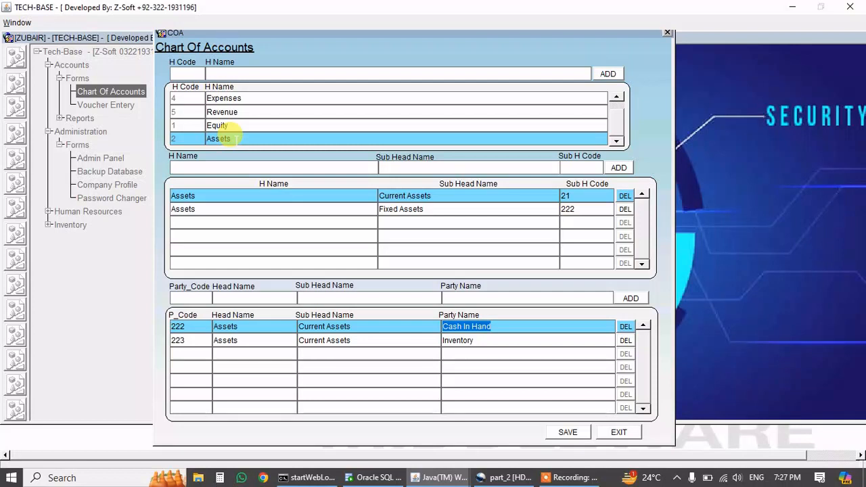
click(239, 125)
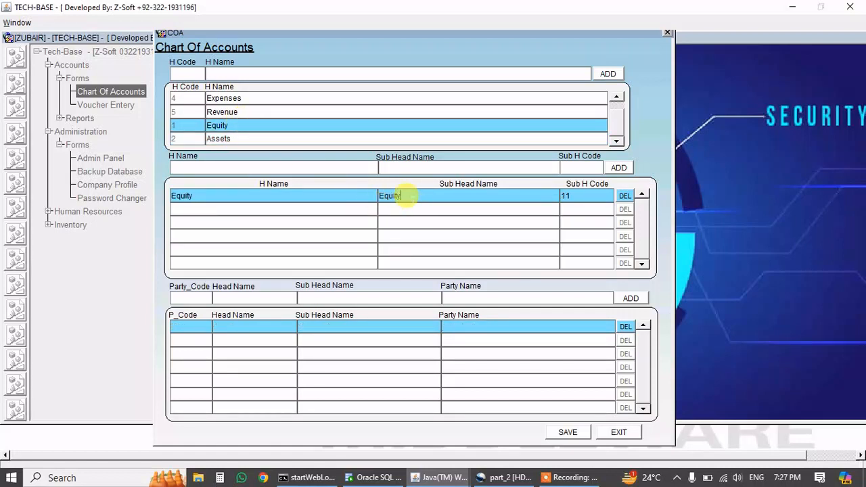
click(460, 297)
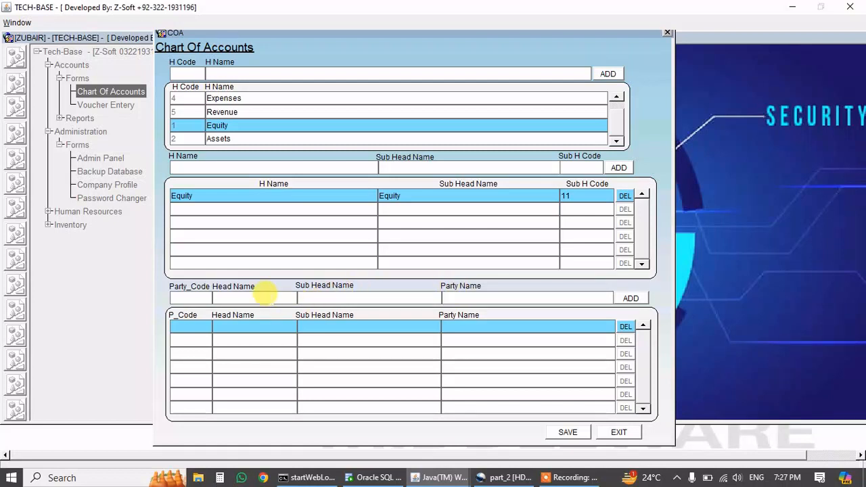
Add the owner's equity party account 112 under the Equity sub-head, then switch to Voucher Entry.
double_click(268, 297)
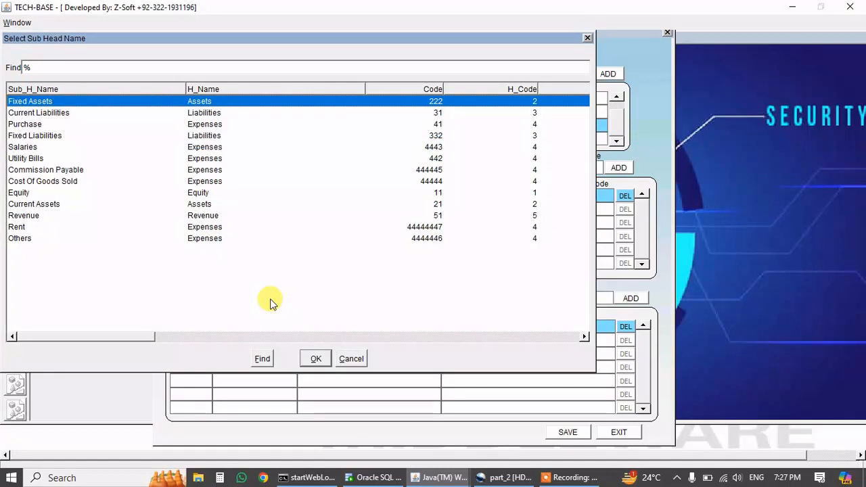
text(equity)
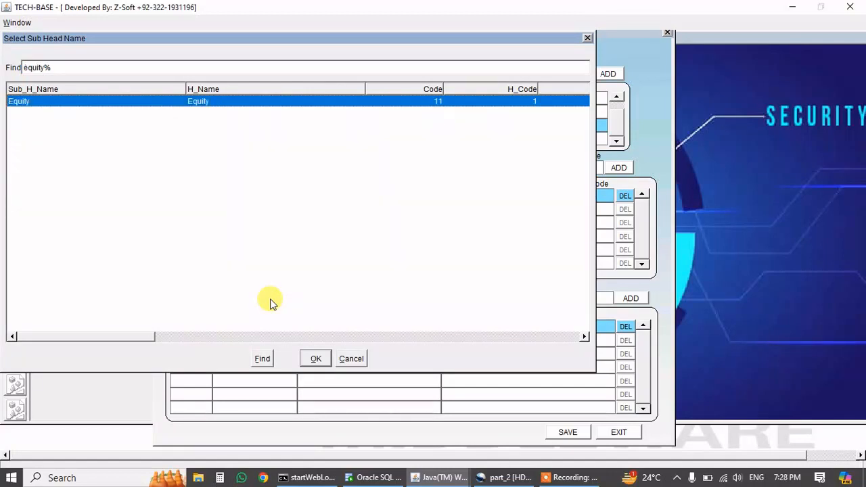
key(Return)
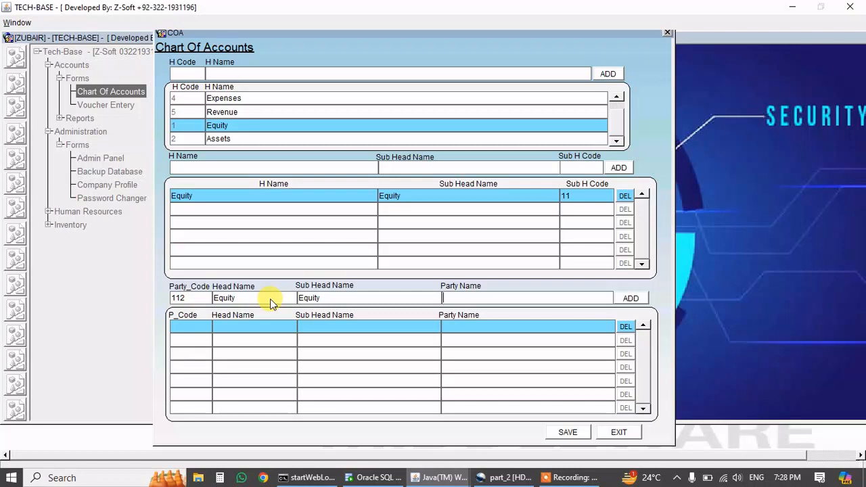
text(Zahid'W)
key(BackSpace)
text(Equity)
key(Return)
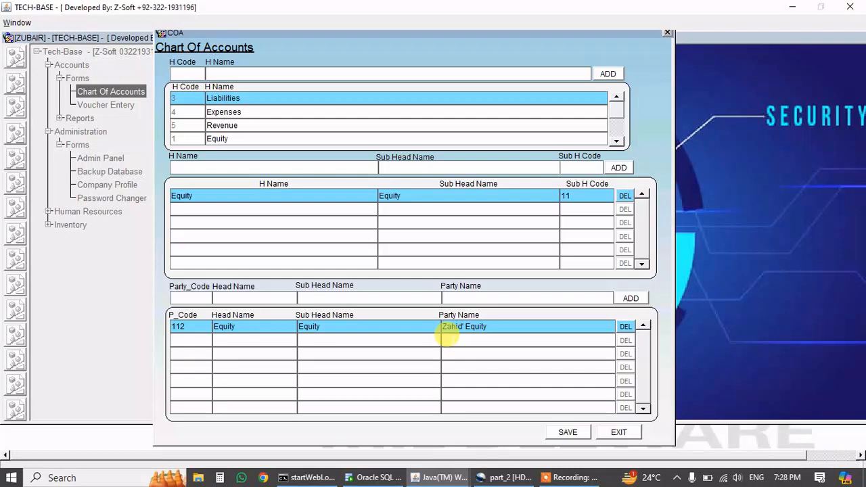
click(611, 432)
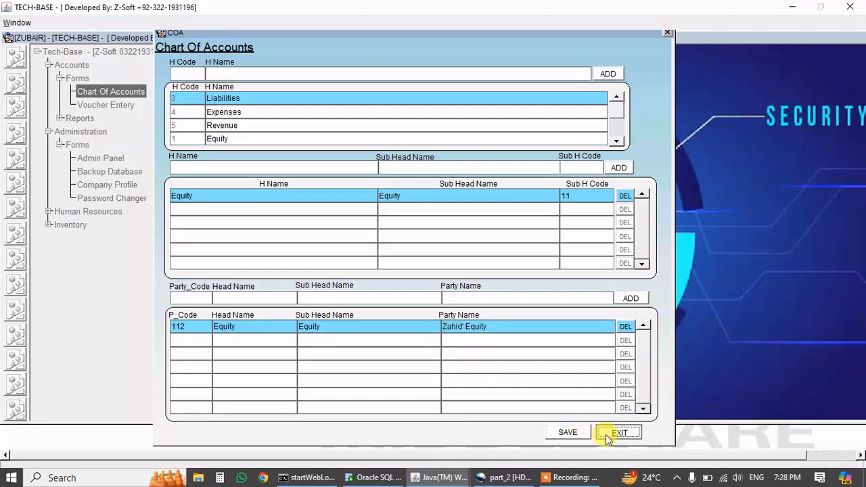
click(123, 104)
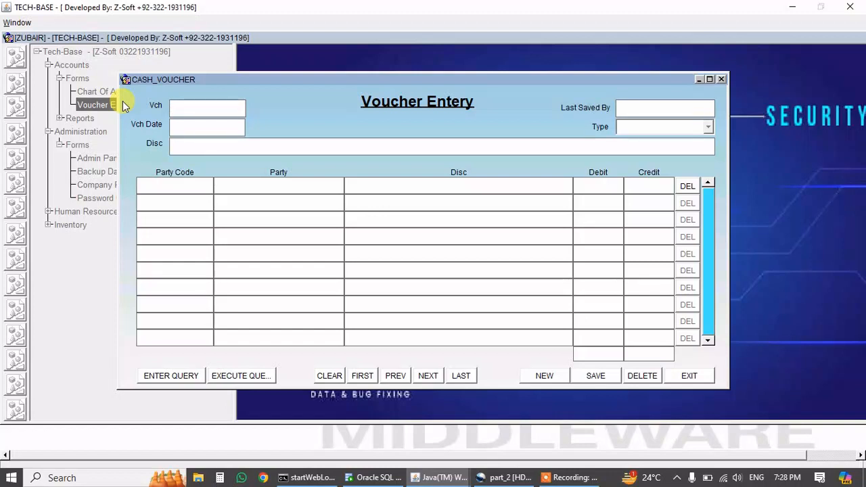
Start voucher 1 described 'Started Business by investing Cash' with a Cash In Hand debit line.
key(Return)
text(Start)
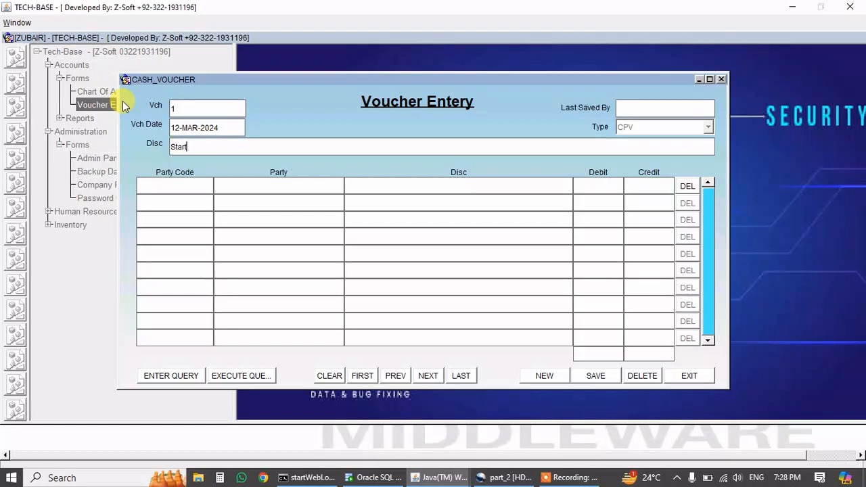
text(ed Business)
text(by investing )
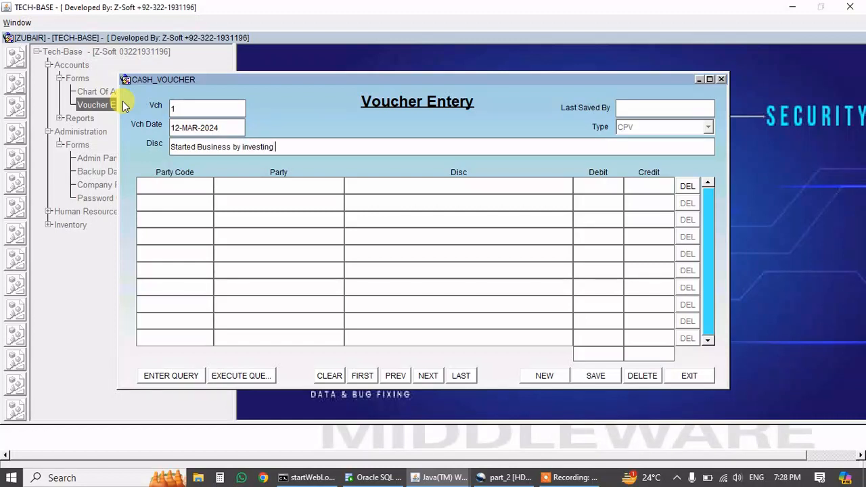
text(Cash)
key(Tab)
key(ctrl+l)
text(cash In Hand%)
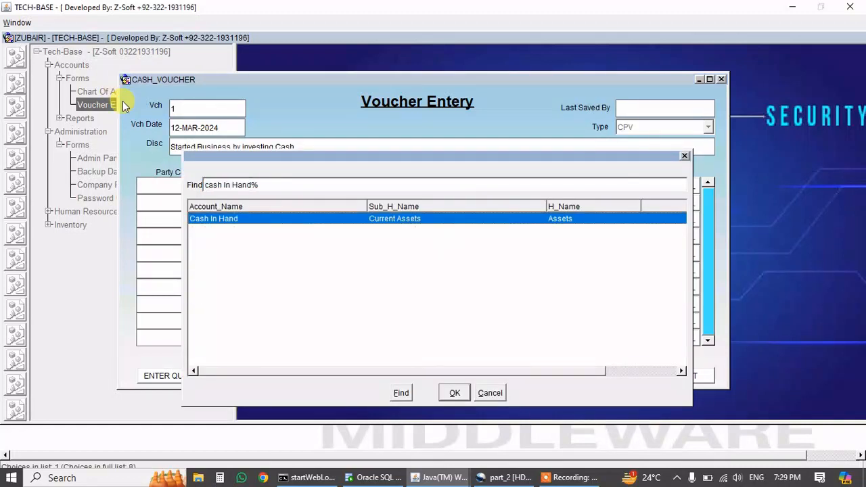
key(Return)
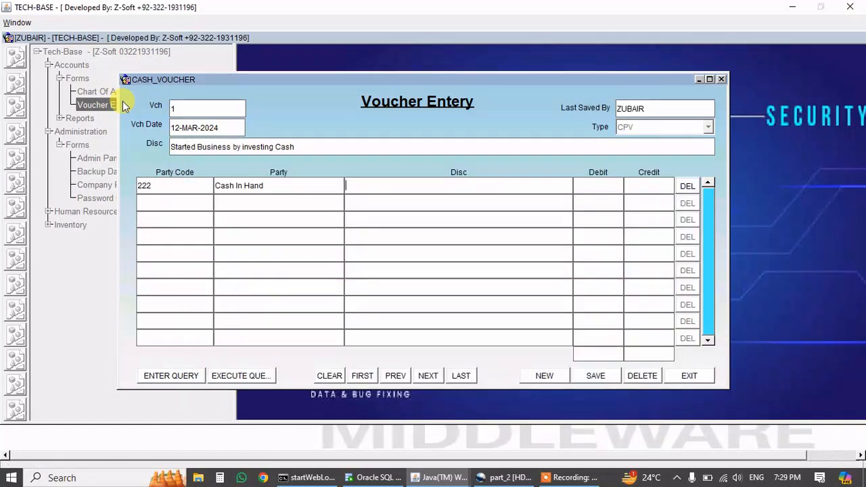
text(Sta)
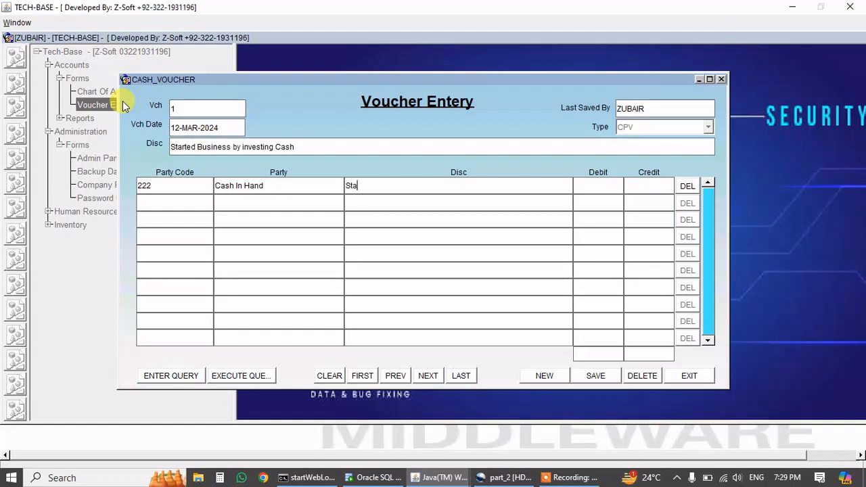
text(rted business with Cas)
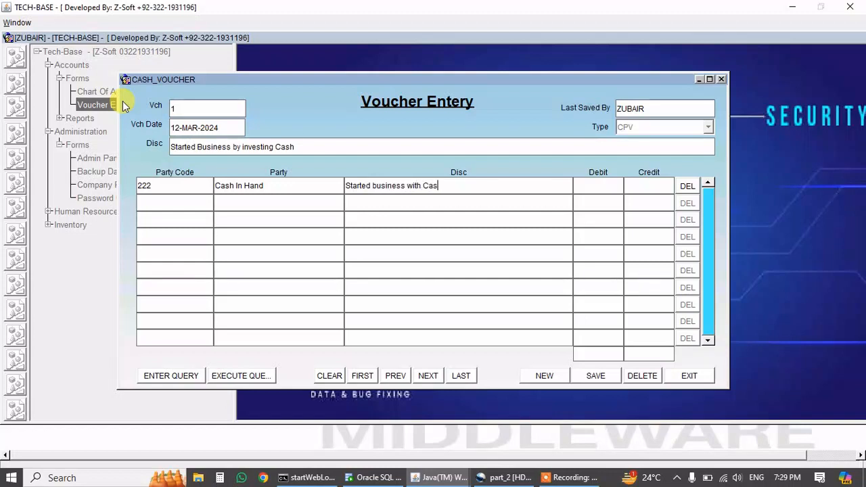
text(h1000000)
key(Tab)
key(Tab)
Add a second line crediting the owner's equity account 1000000 with the same description.
key(ctrl+l)
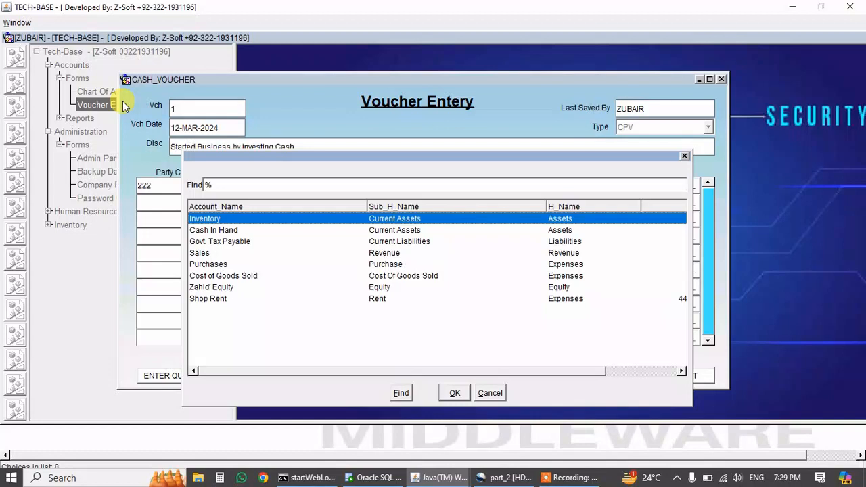
text(zahid' Equity)
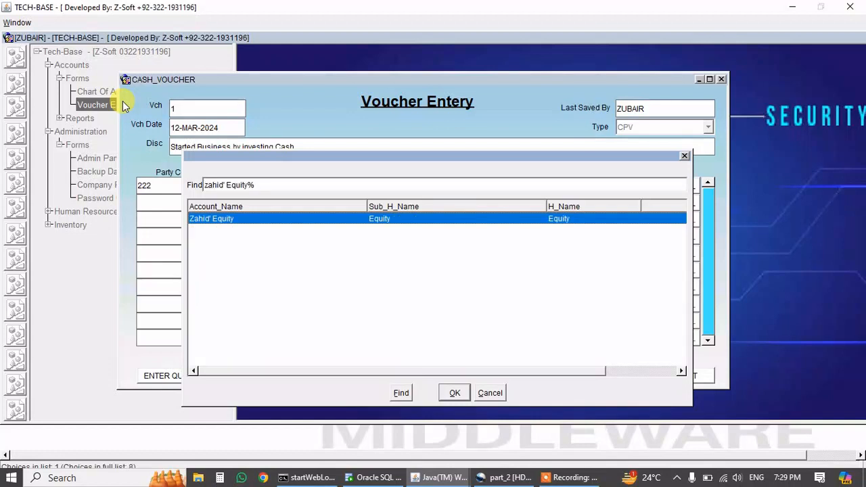
key(Return)
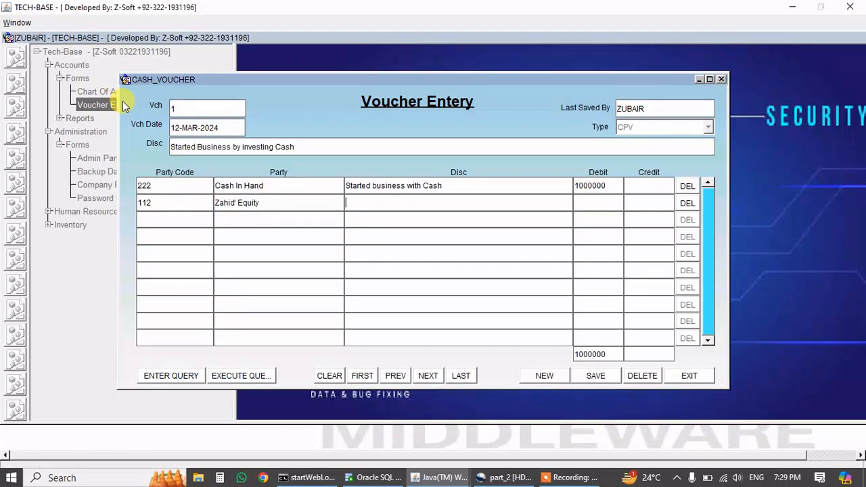
click(456, 187)
drag(455, 186, 313, 175)
key(ctrl+c)
click(373, 203)
key(ctrl+v)
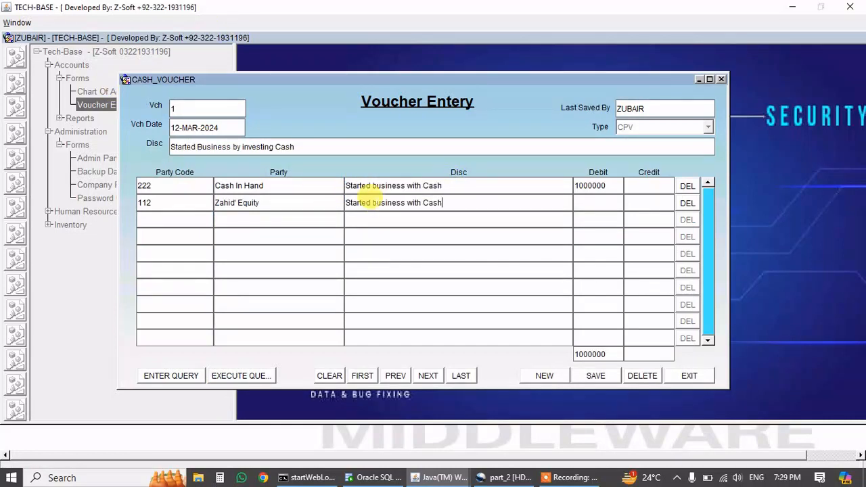
click(627, 201)
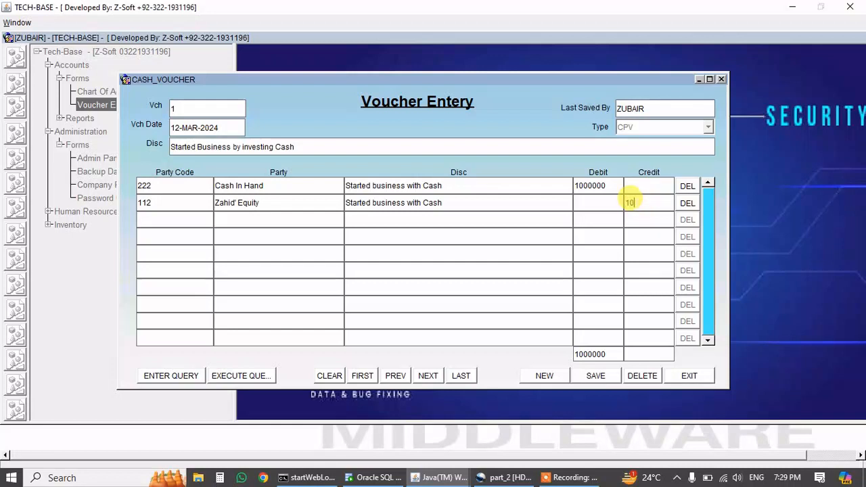
text(1000000)
key(Tab)
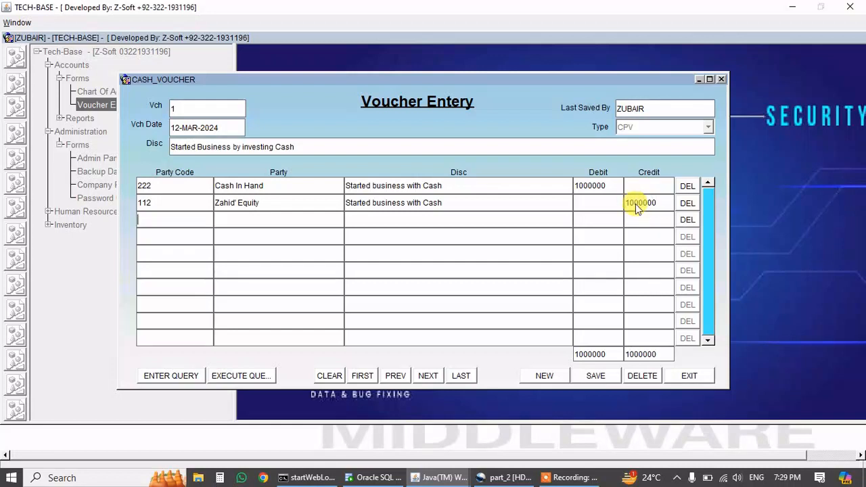
Save the balanced voucher and run the Balance Sheet report.
click(588, 383)
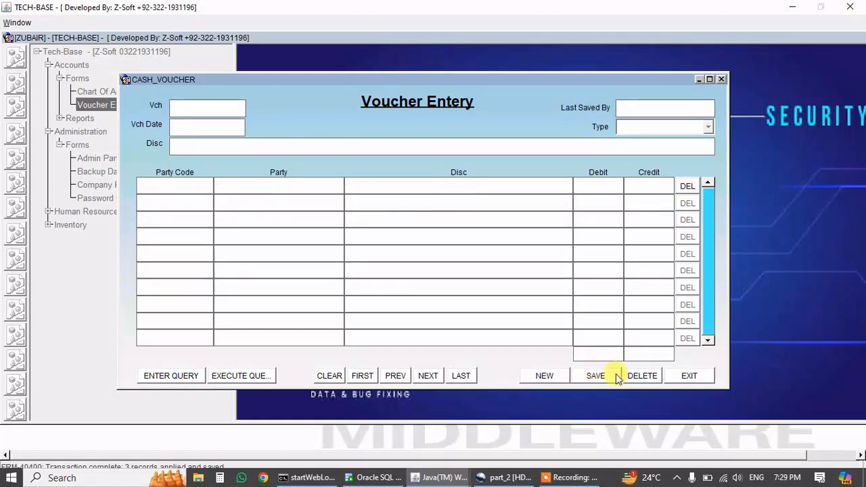
click(676, 376)
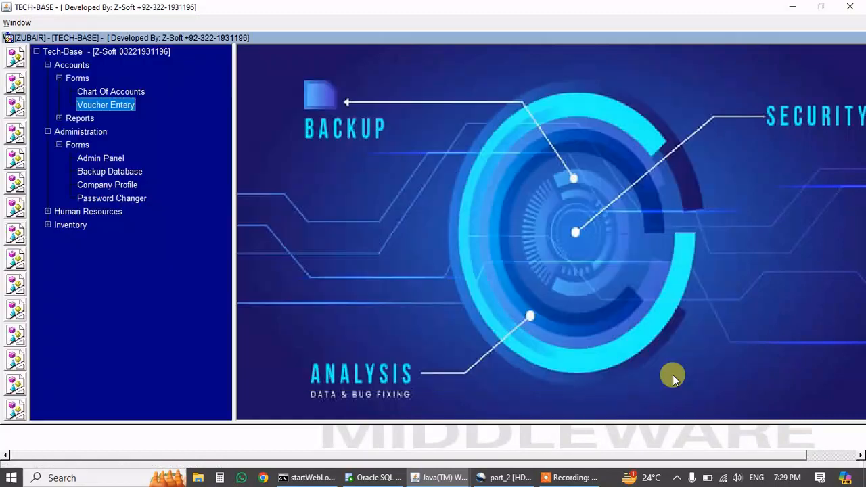
click(60, 119)
double_click(85, 131)
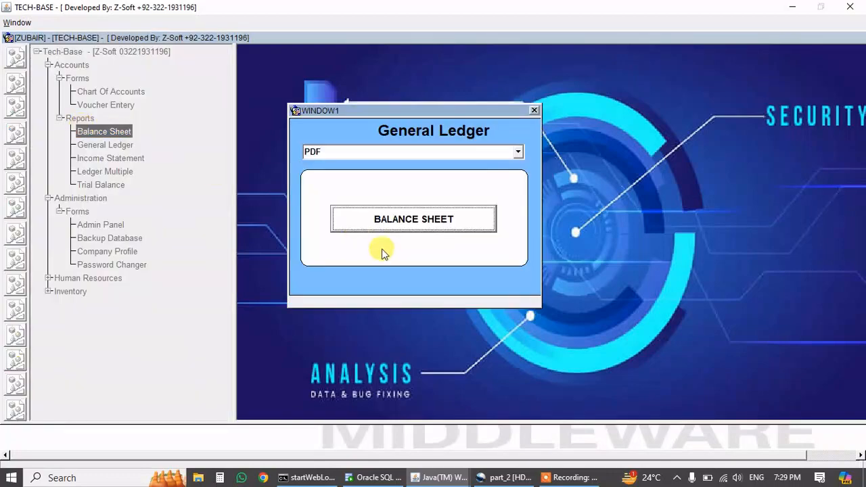
click(454, 220)
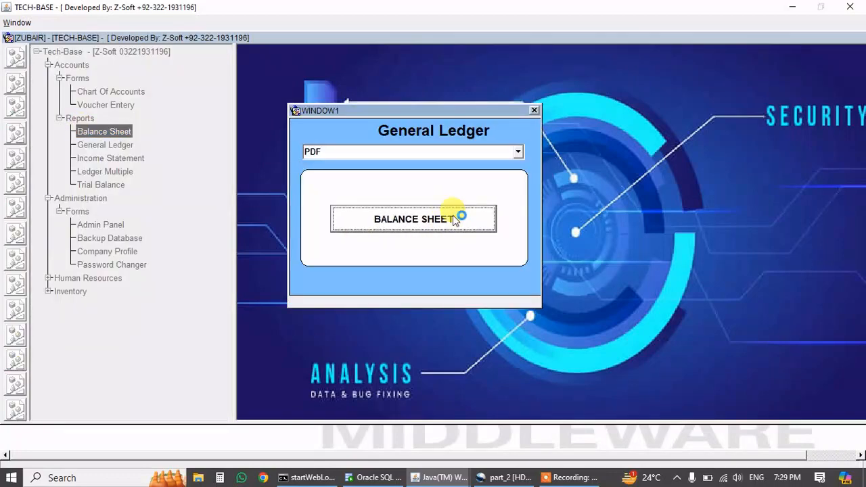
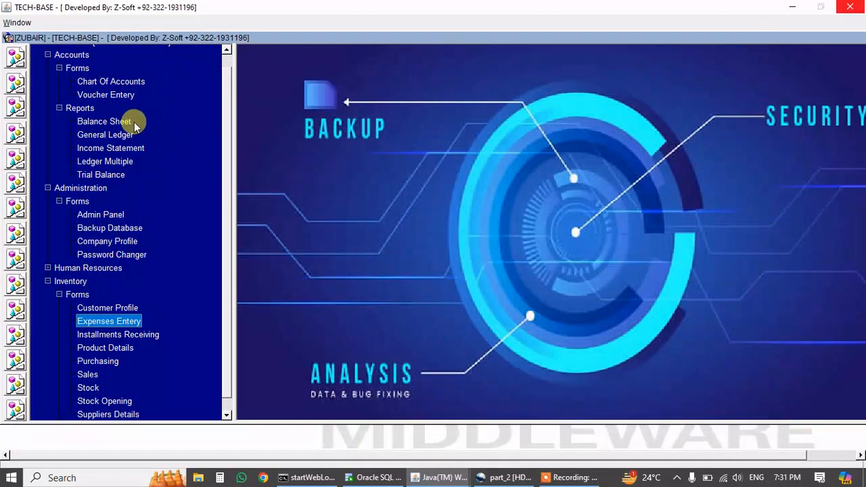
Generate the 12-MAR-24 Balance Sheet PDF, confirm the 975,000 Cash In Hand balance, then close it.
double_click(105, 122)
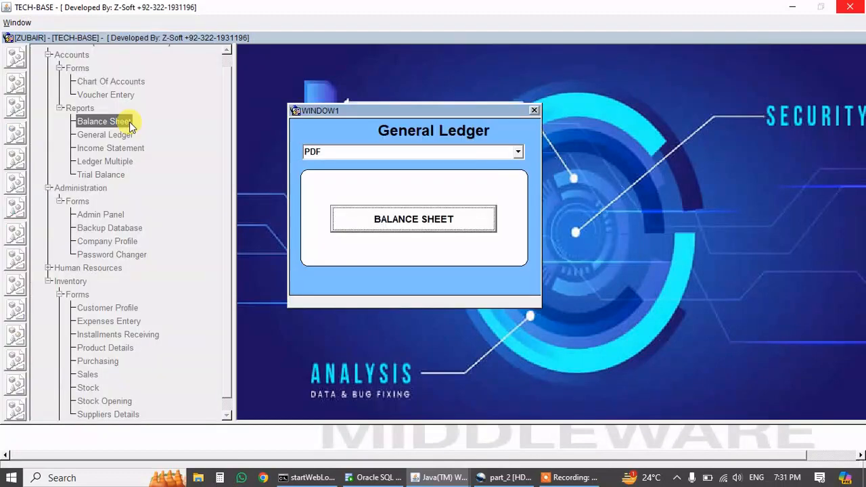
click(378, 220)
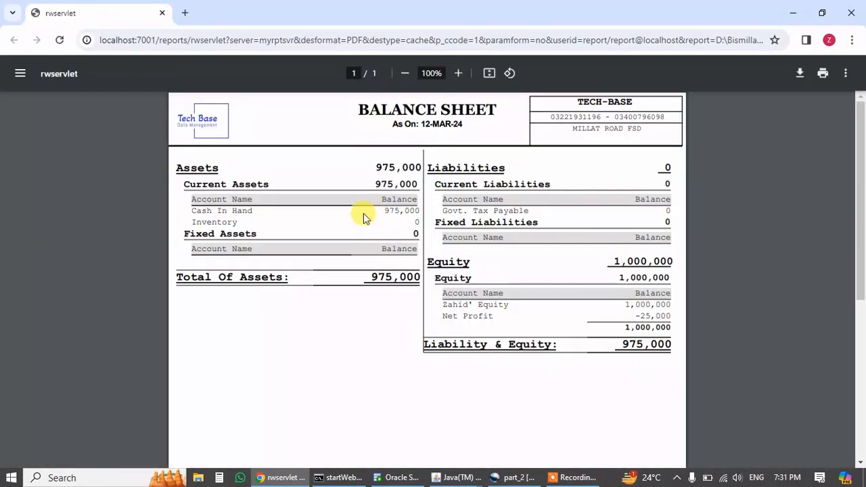
drag(375, 203, 413, 202)
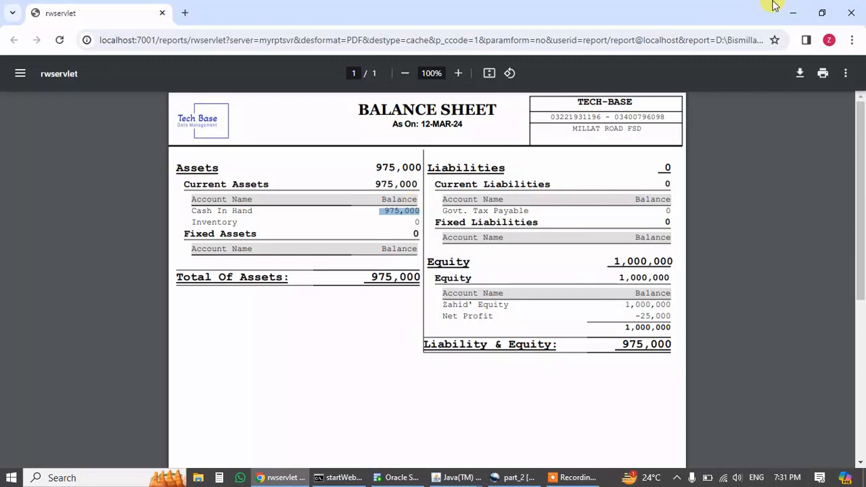
click(850, 12)
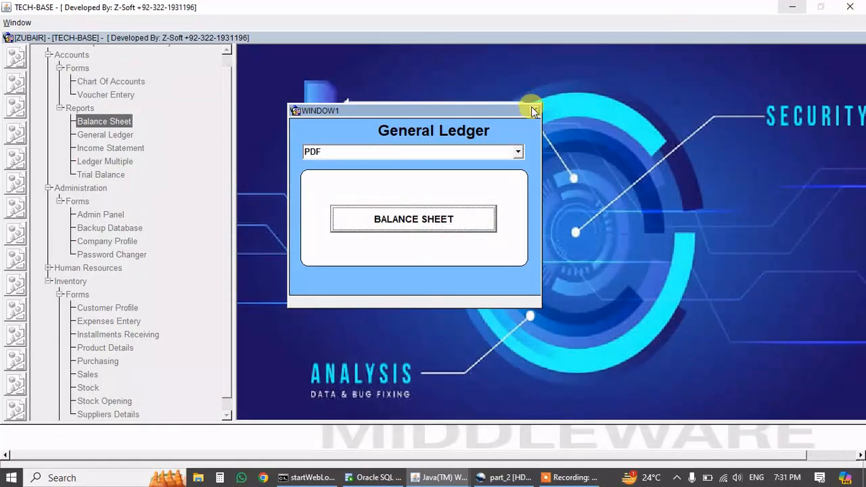
click(533, 111)
click(113, 152)
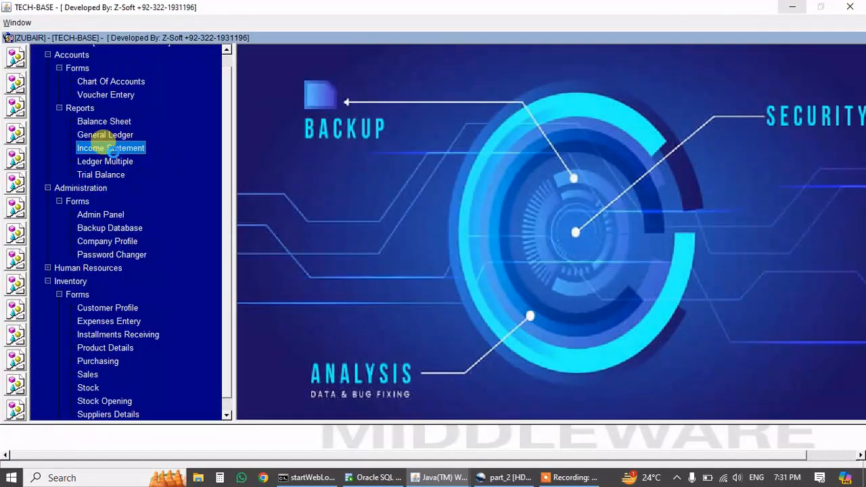
Run the Income Statement PDF, check the 25,000 Shop Rent expense, then close the report.
double_click(112, 148)
click(371, 273)
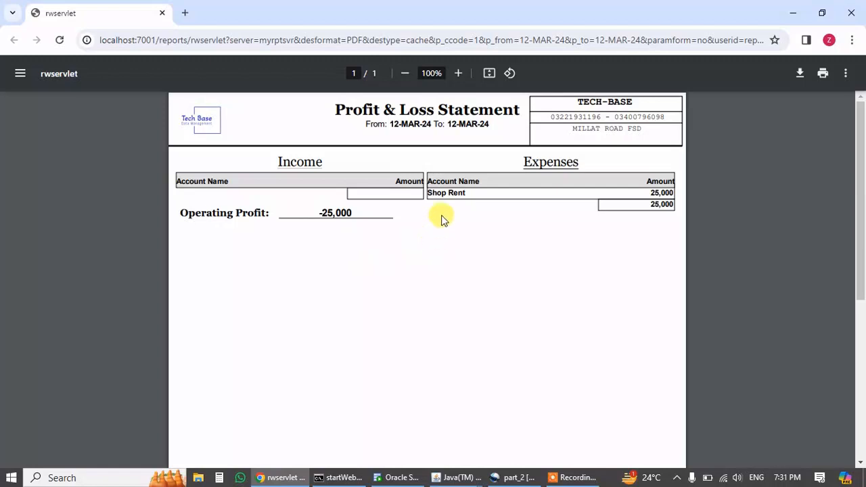
drag(427, 193, 459, 193)
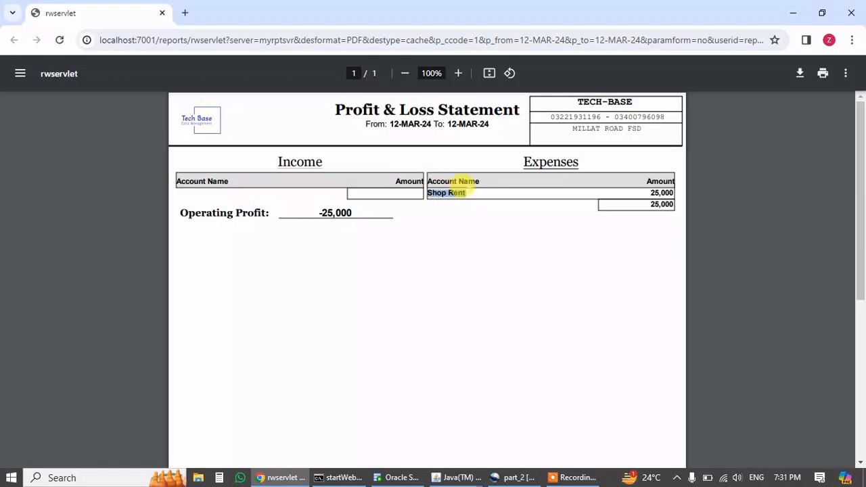
drag(639, 190, 681, 186)
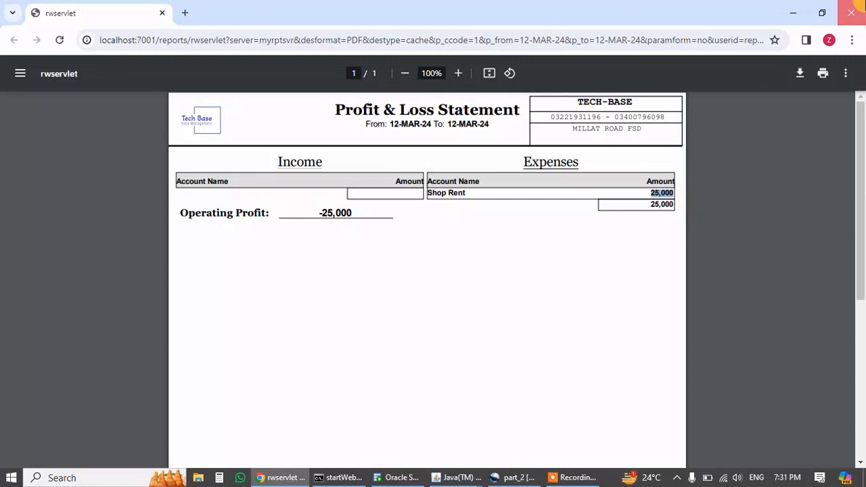
click(851, 13)
click(534, 125)
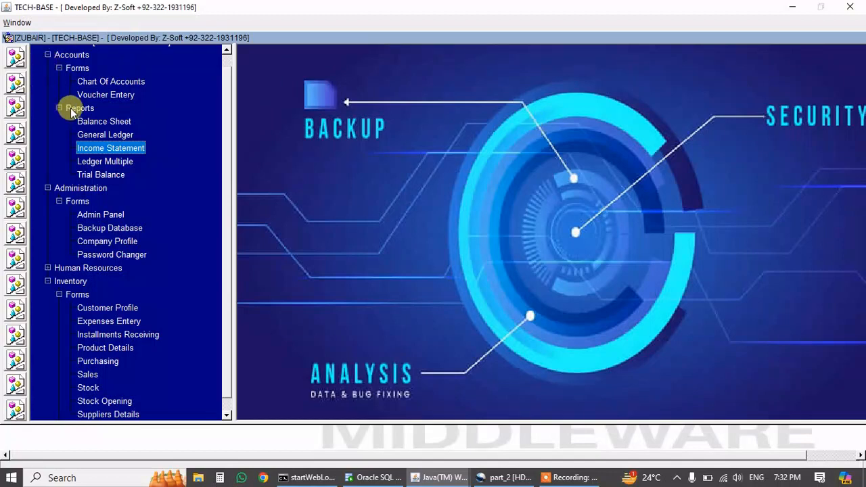
Run the General Ledger for the Cash In Hand account over 12-03-24.
double_click(96, 139)
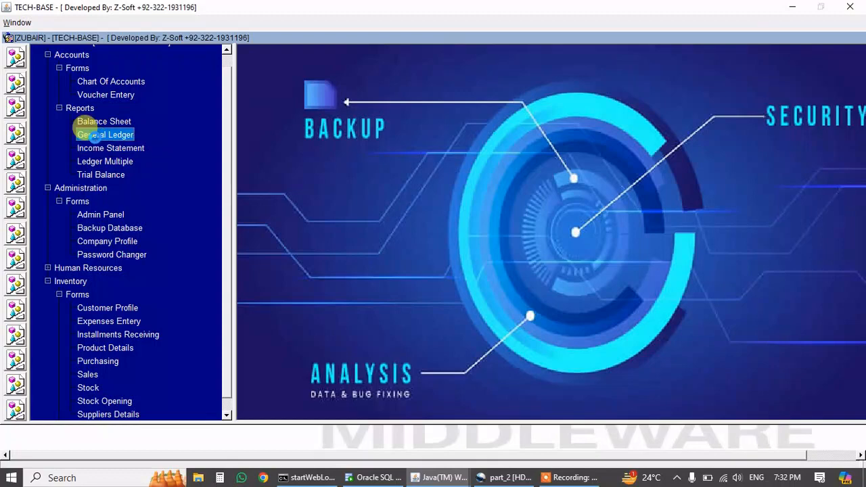
key(Return)
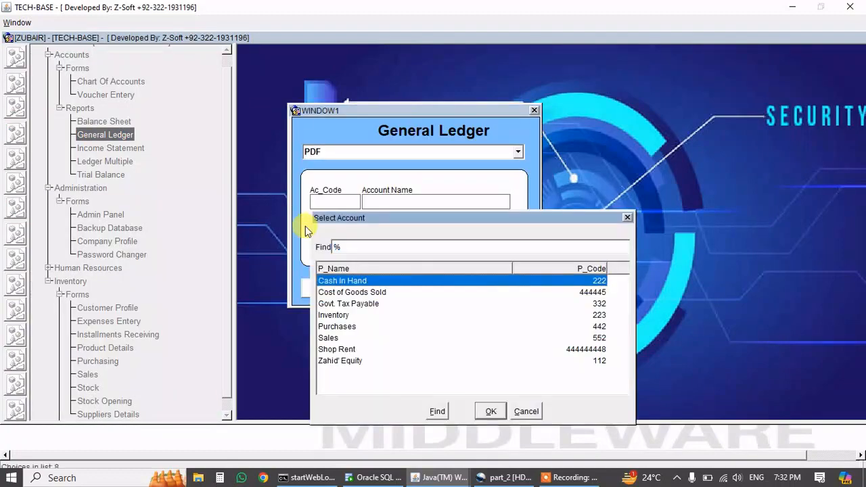
text(ca)
key(Return)
key(Return)
key(Return)
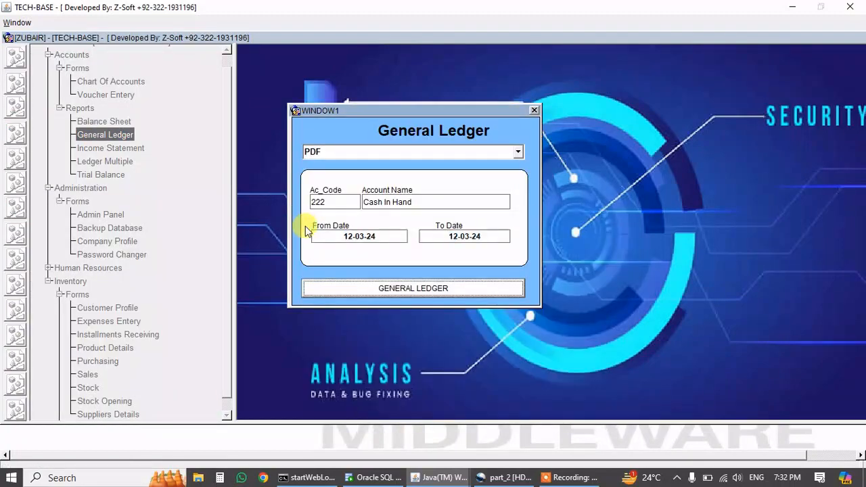
key(Return)
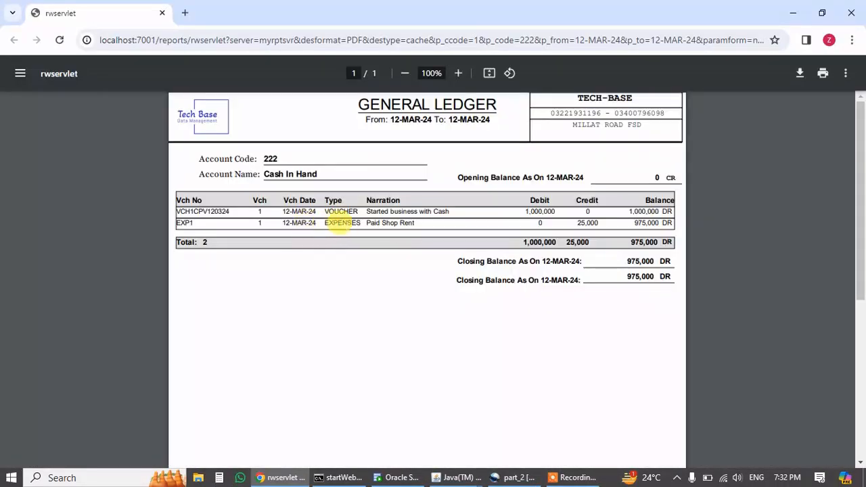
Check the 1,000,000 opening debit, 25,000 rent credit and 975,000 DR closing balance, then close.
drag(366, 210, 450, 211)
drag(525, 211, 551, 205)
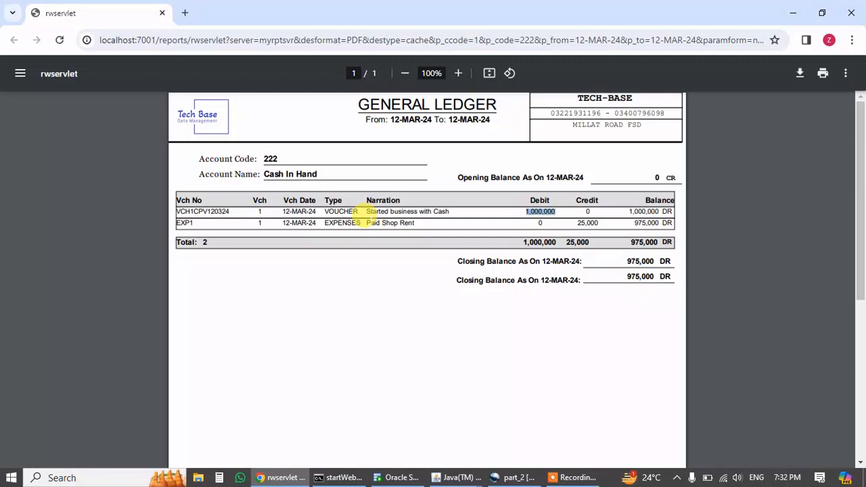
drag(366, 223, 414, 223)
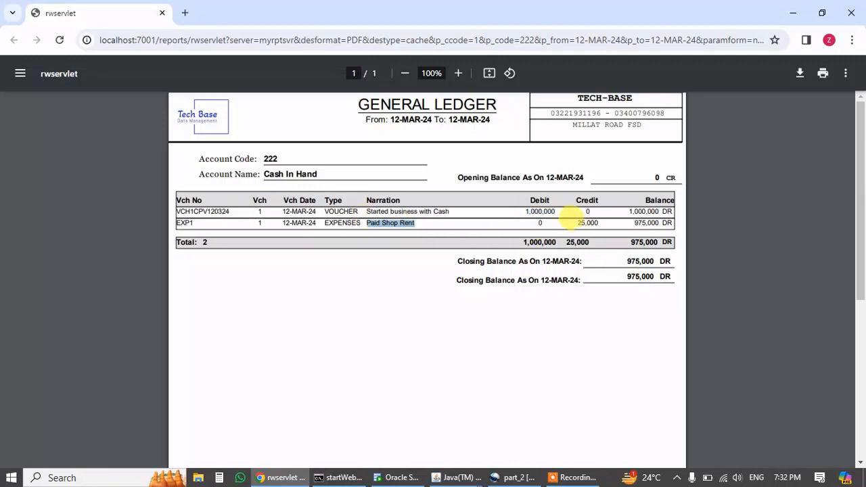
drag(576, 221, 594, 219)
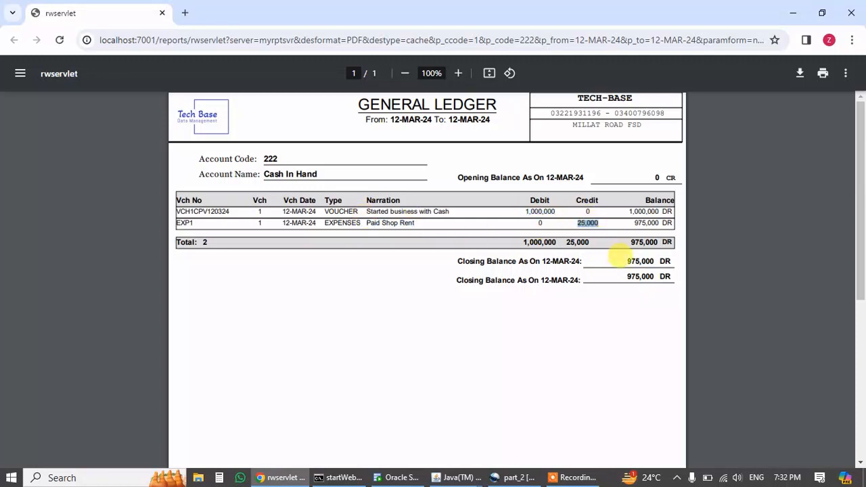
drag(619, 255, 667, 261)
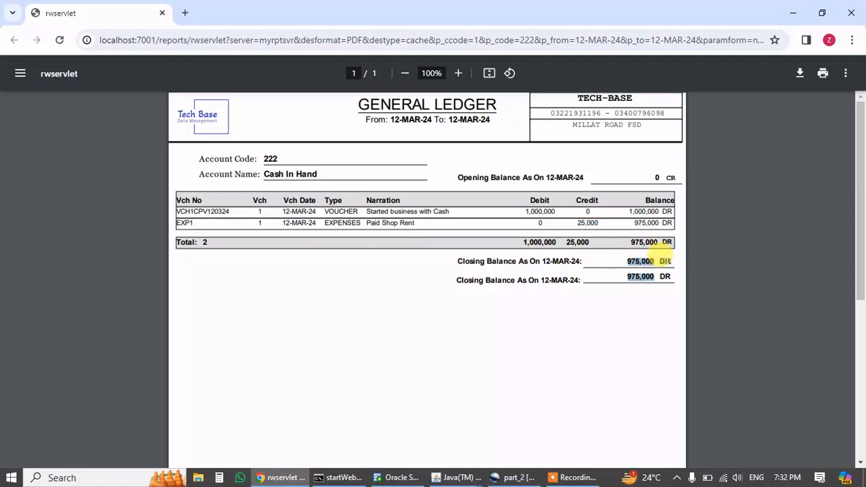
click(851, 13)
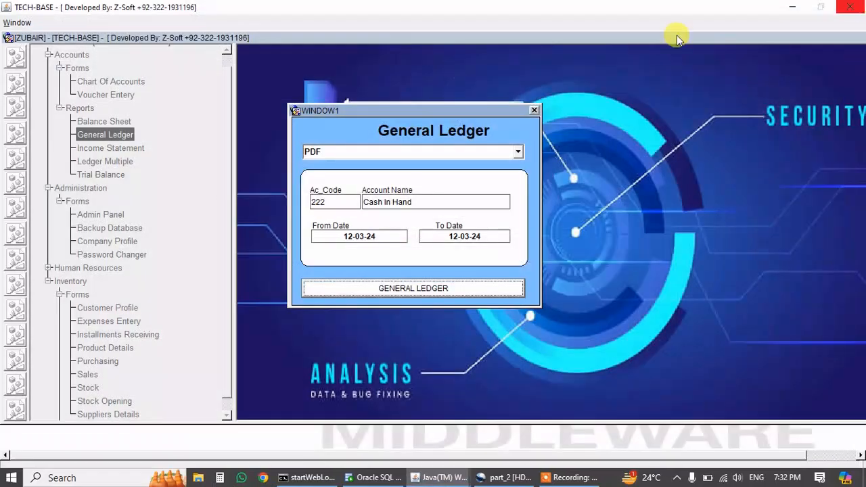
click(533, 111)
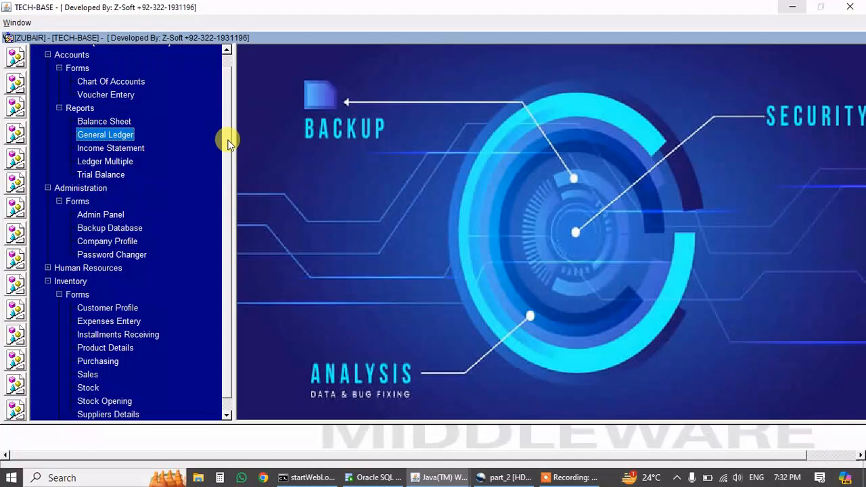
Briefly open and close the Purchasing form, then open the Product Details form.
scroll(228, 142, up, 1)
scroll(228, 176, down, 1)
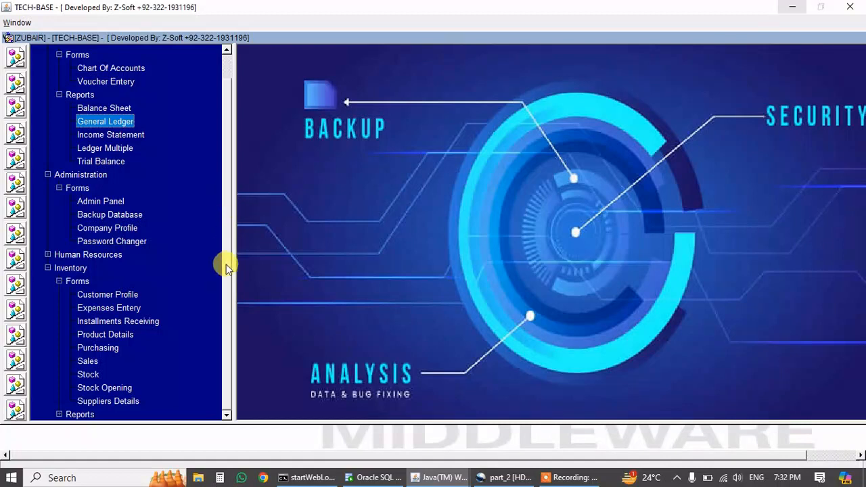
click(128, 294)
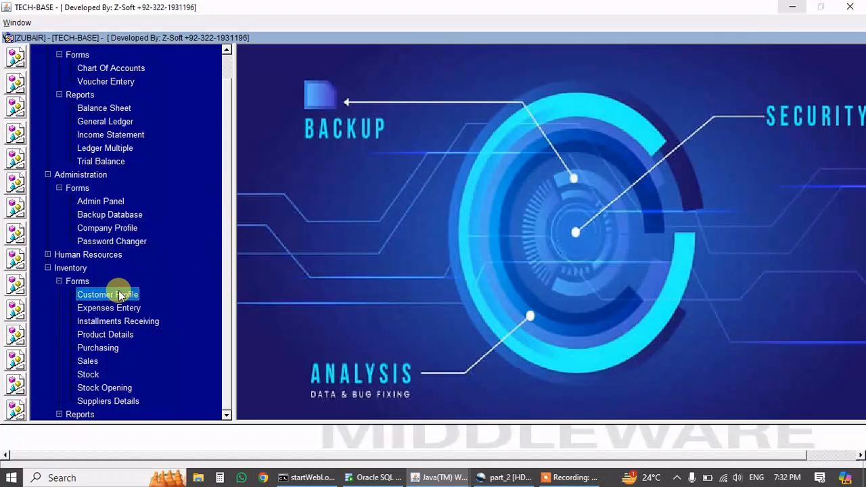
double_click(102, 349)
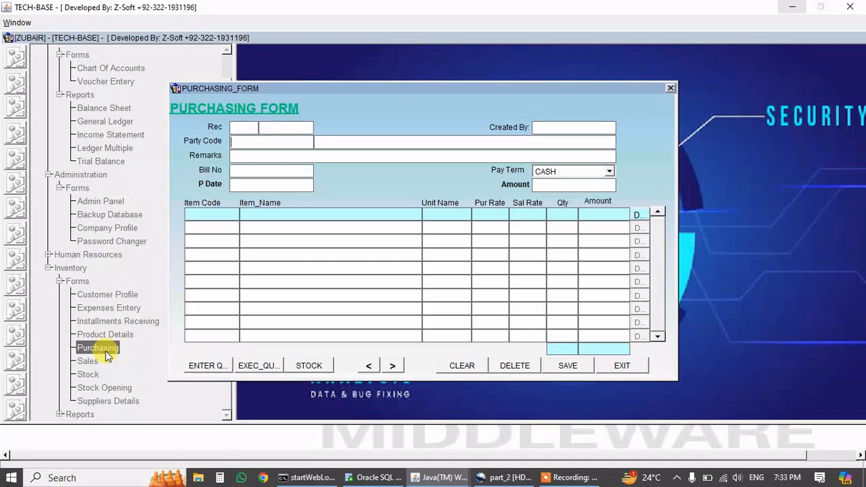
click(617, 365)
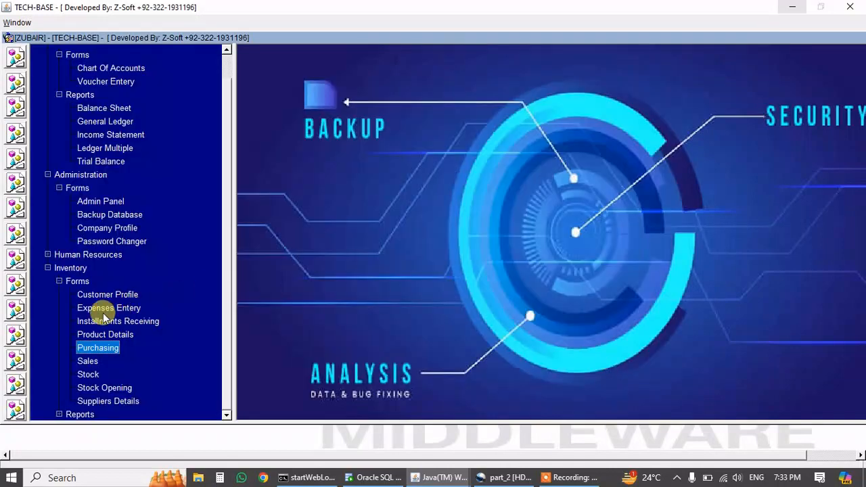
click(101, 334)
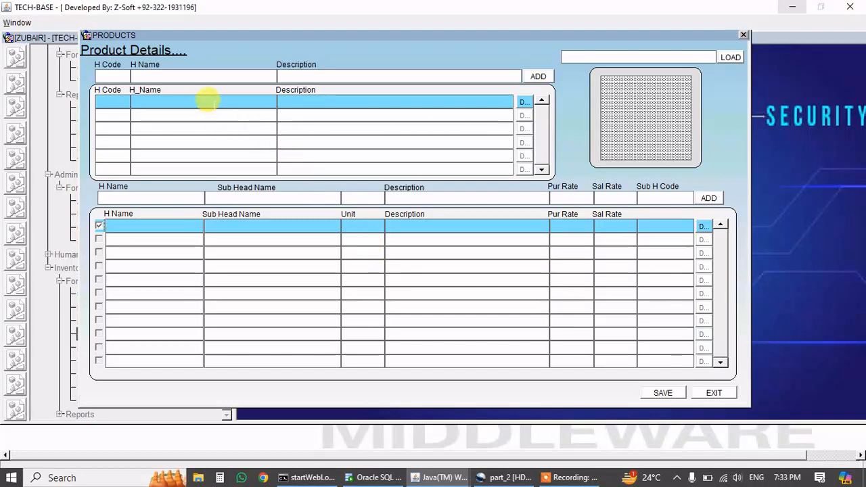
Add the product heads Fan and Air Coolers, each described 'test'.
click(201, 75)
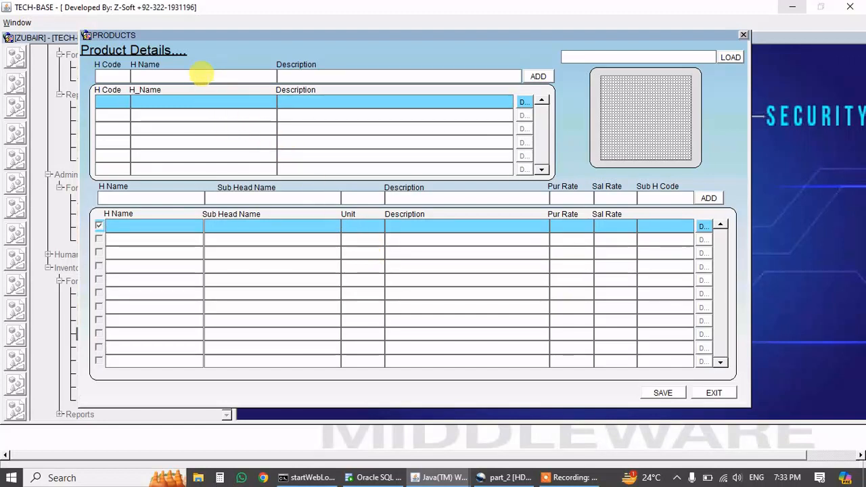
text(Fa)
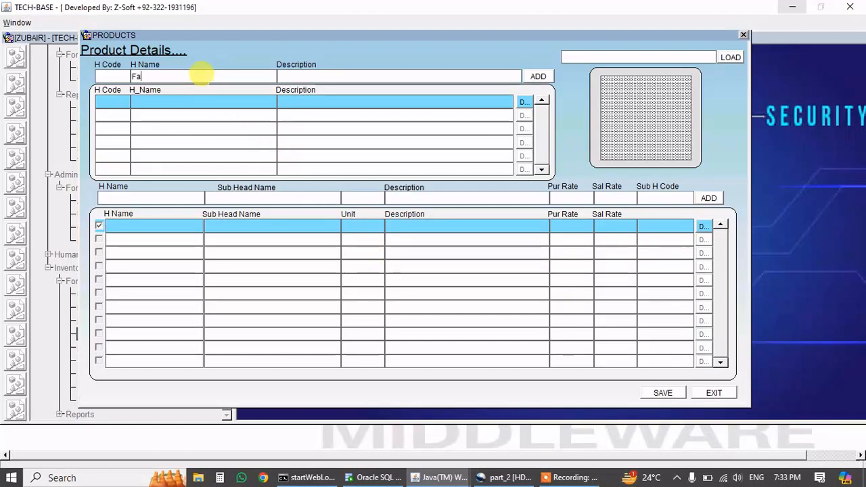
text(n)
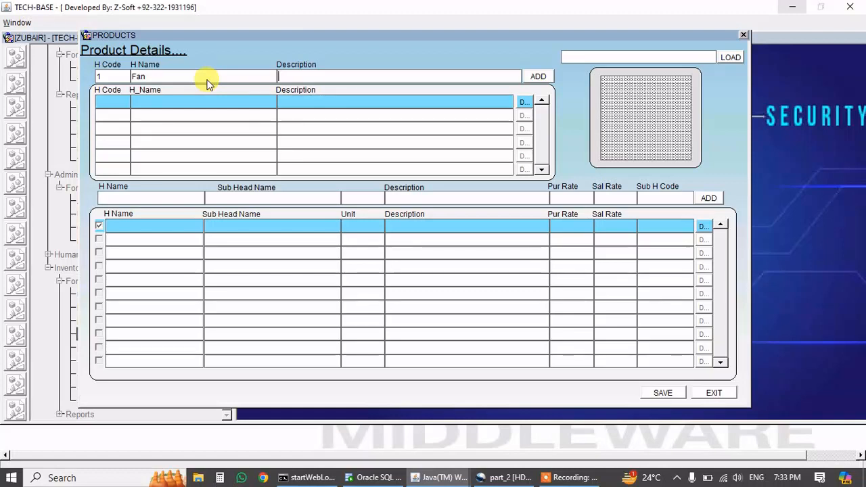
text(test)
key(Tab)
key(Return)
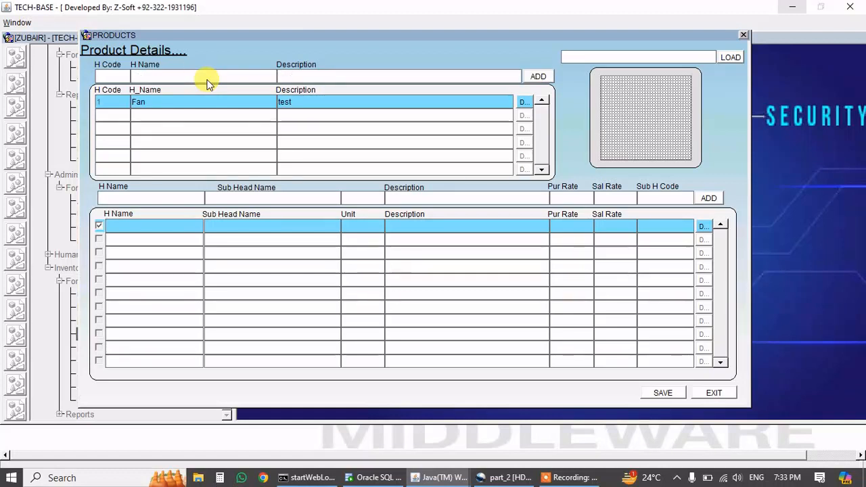
text(Ai)
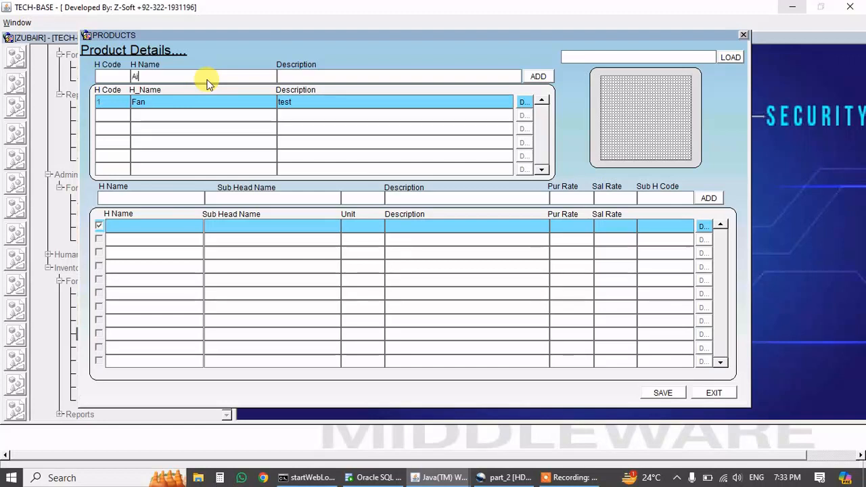
text(r Coole)
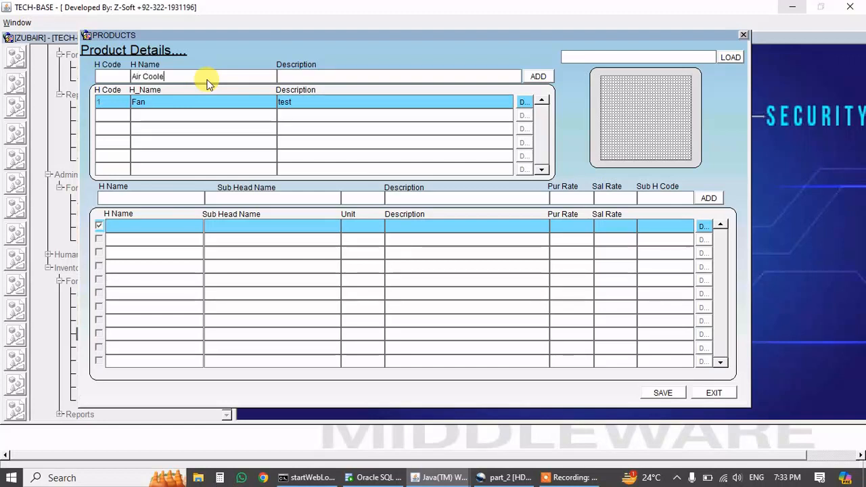
text(rs)
key(Tab)
text(test)
key(Return)
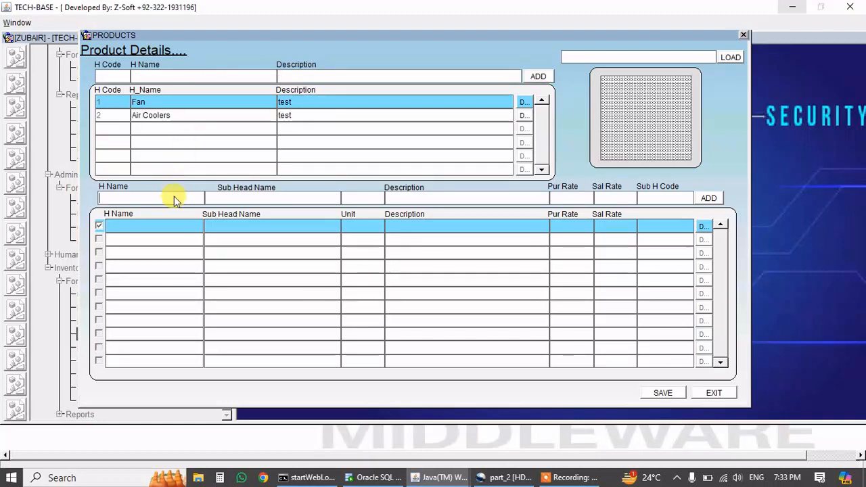
Add a Fan sub-head Ceiling Fan: PCS, 'testing', purchase rate 8500, sale rate 10000.
key(F9)
text(fan%)
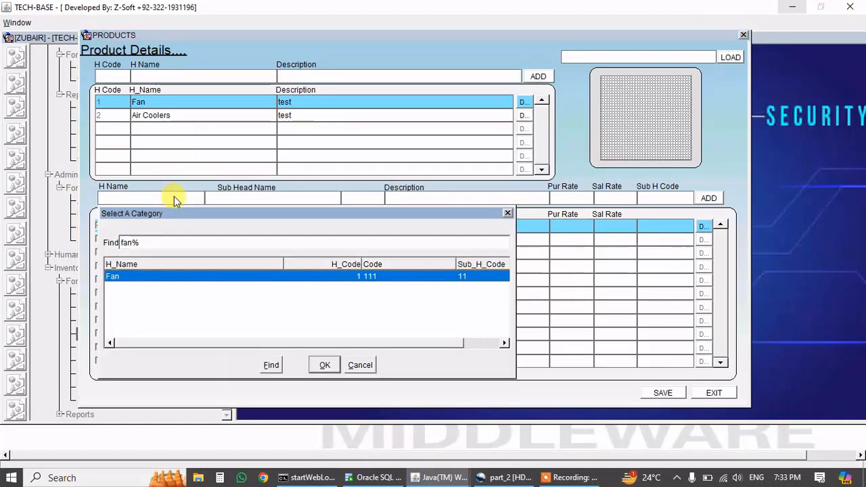
key(Return)
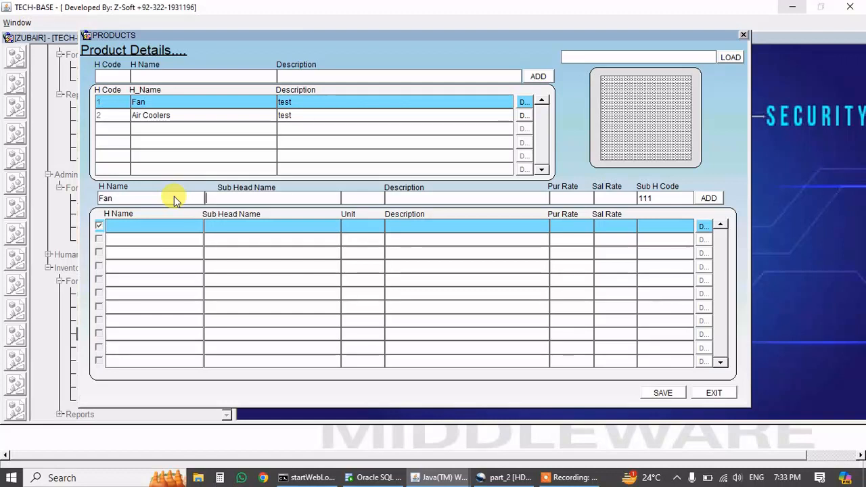
text(Ceiling Fa)
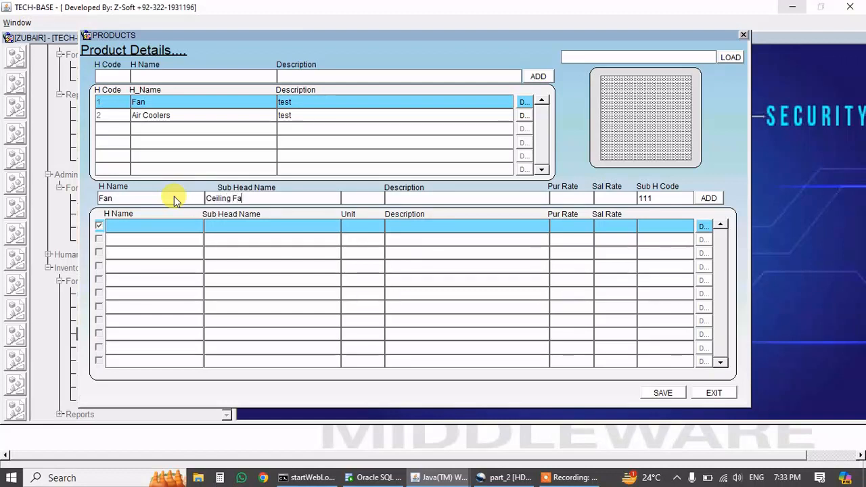
text(n)
key(Return)
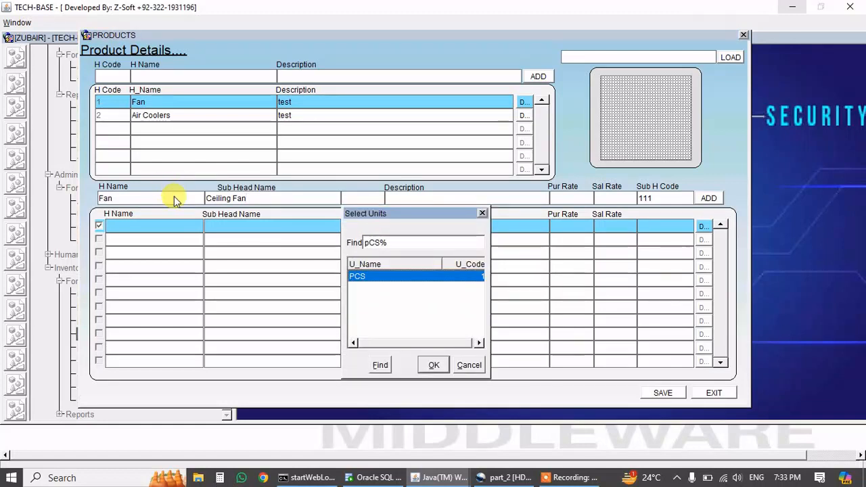
key(Return)
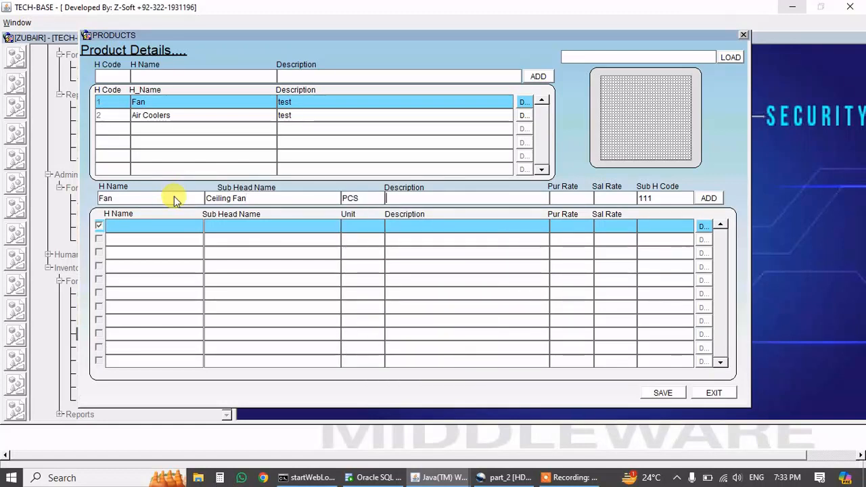
text(testing)
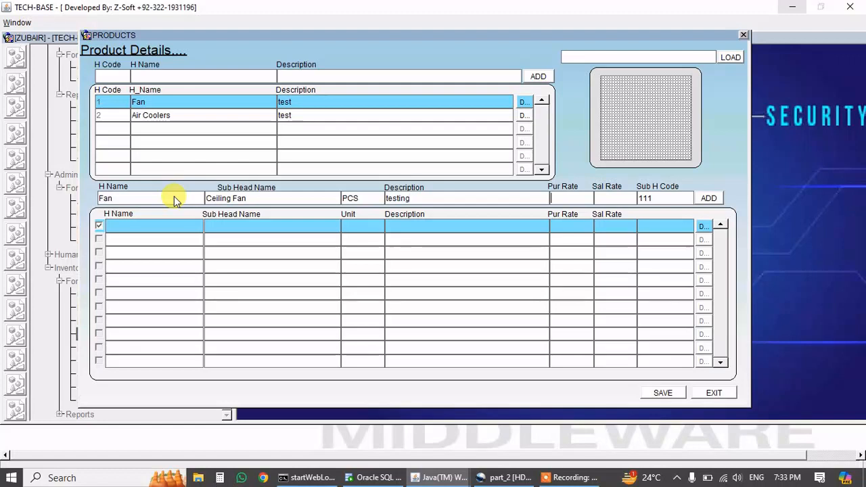
key(Return)
text(8500)
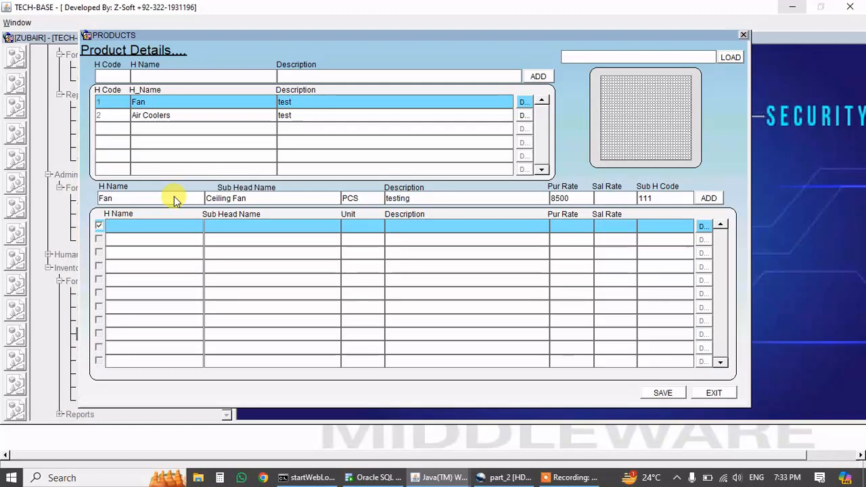
key(Return)
text(1000)
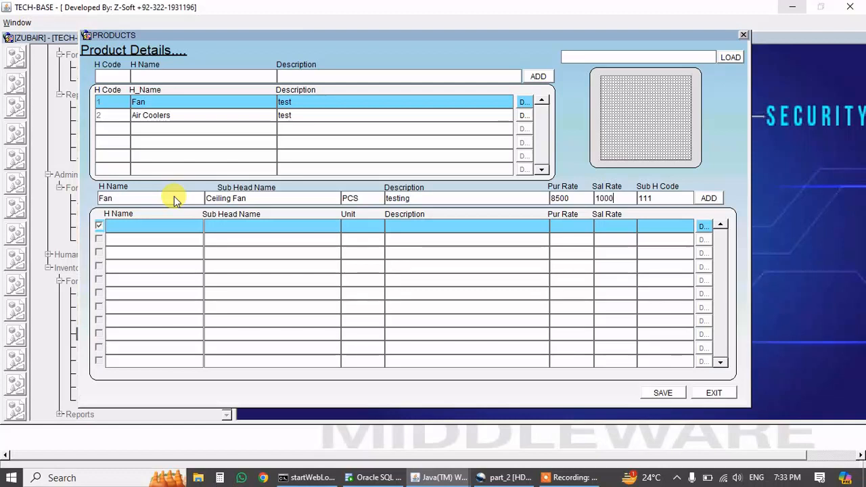
key(Return)
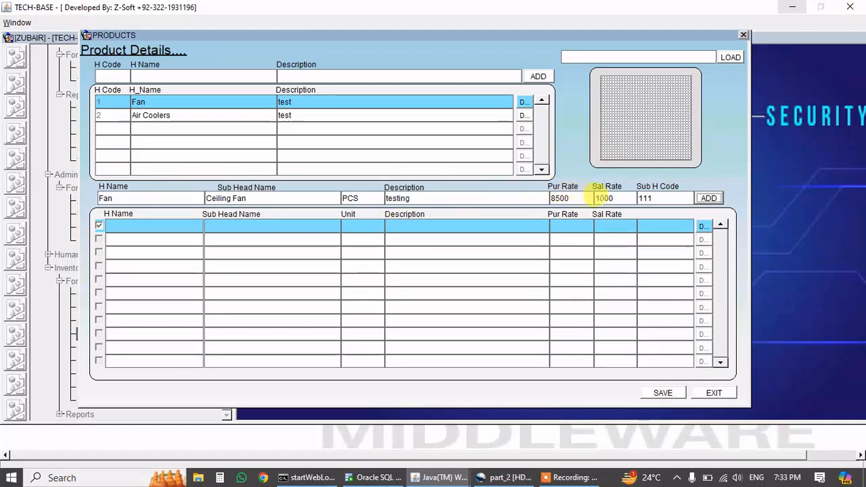
click(616, 200)
text(0)
key(Return)
key(Return)
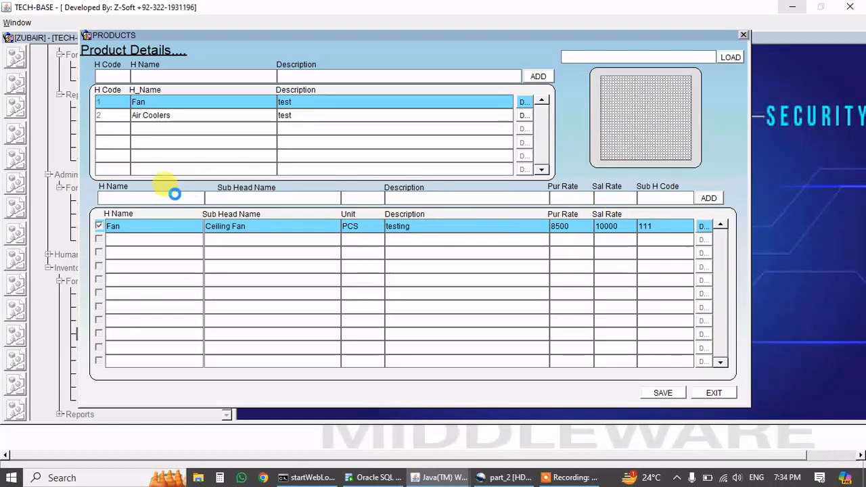
Add a Fan sub-head Pedistal Fan: PCS, 'testing', purchase rate 9500, sale rate 12000.
text(fan%)
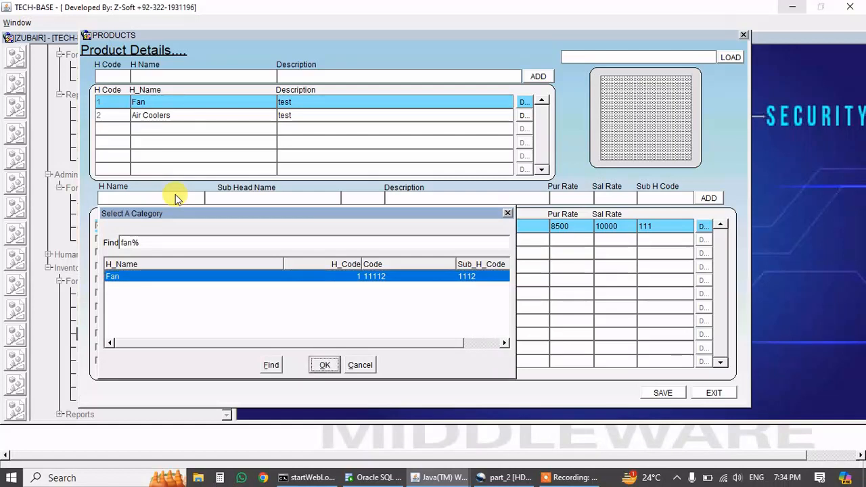
key(Return)
text(Pedis)
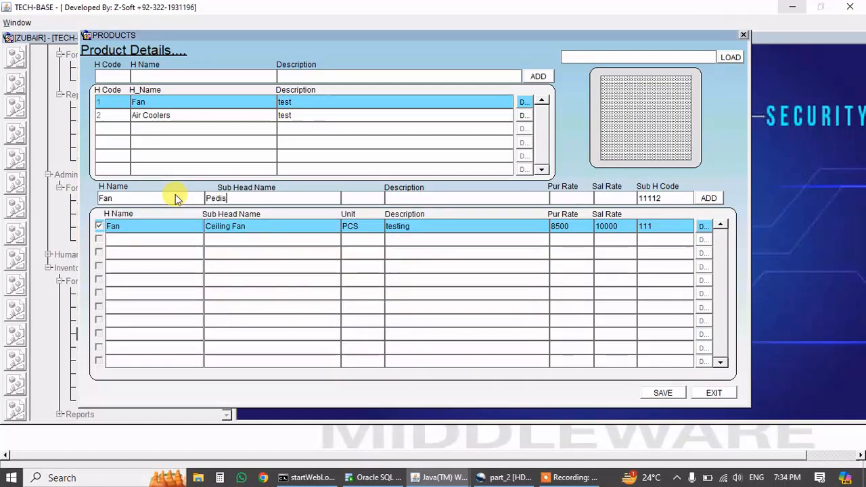
text(tal Fan)
key(Tab)
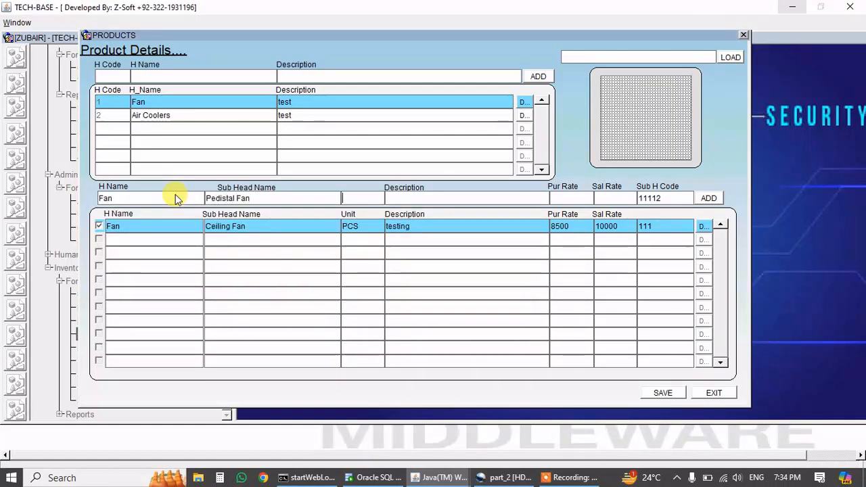
text(pcs)
key(Return)
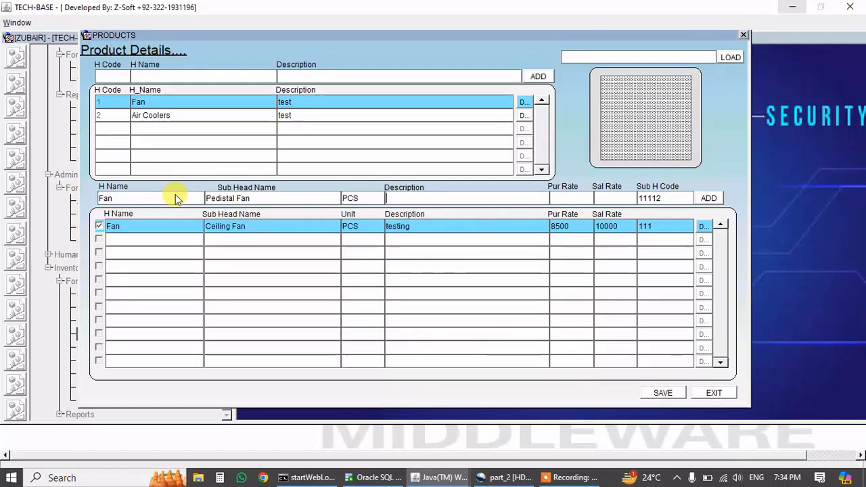
text(testing)
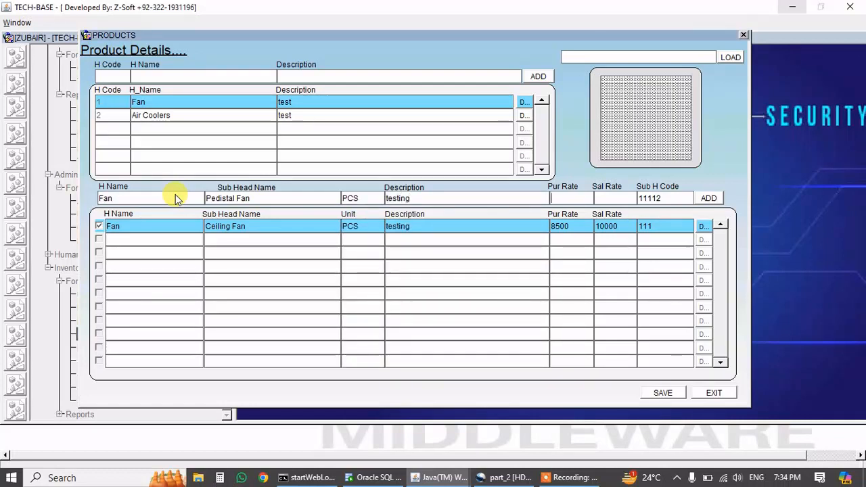
text(95)
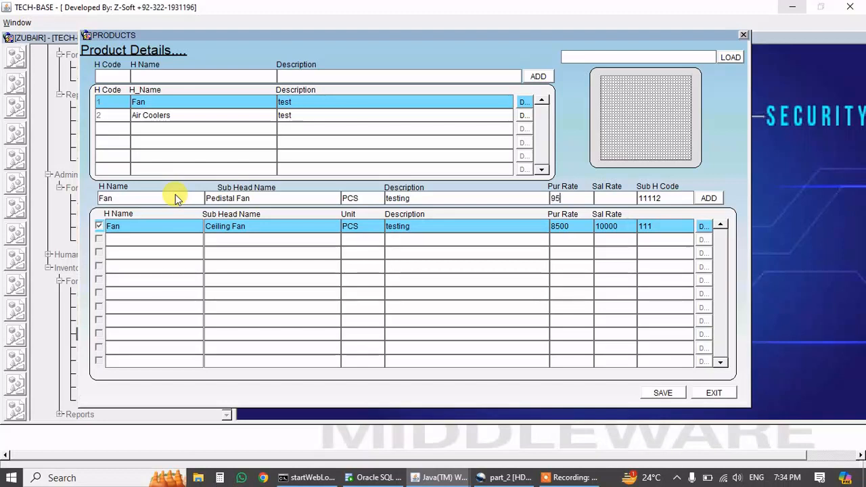
text(000)
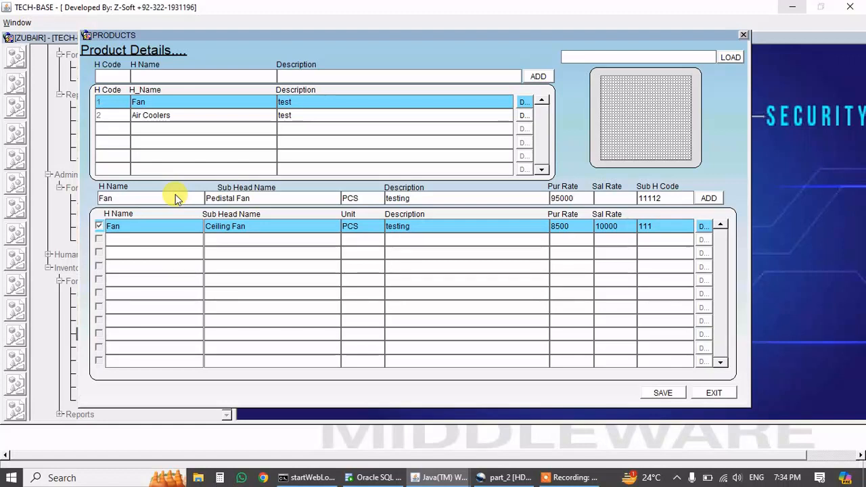
key(BackSpace)
key(Tab)
text(12000)
key(Tab)
key(Tab)
key(Return)
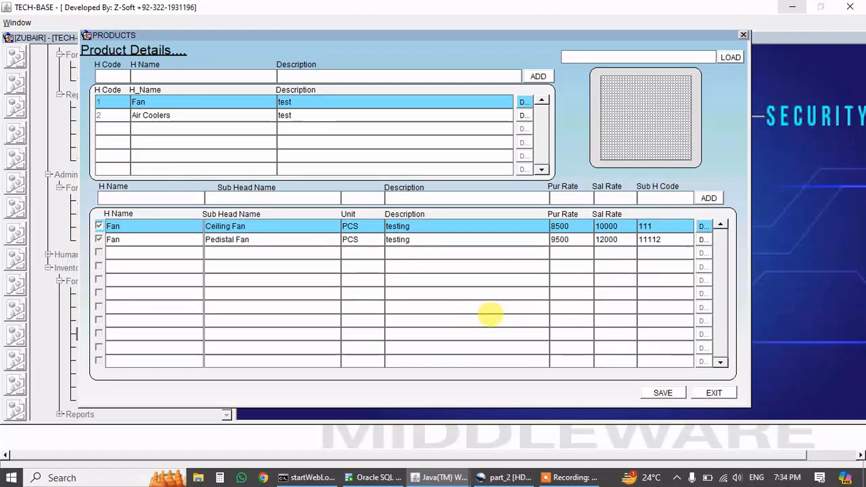
Start a new AHMAD ELECTRONICS supplier with the contact's name and two mobile numbers.
click(717, 392)
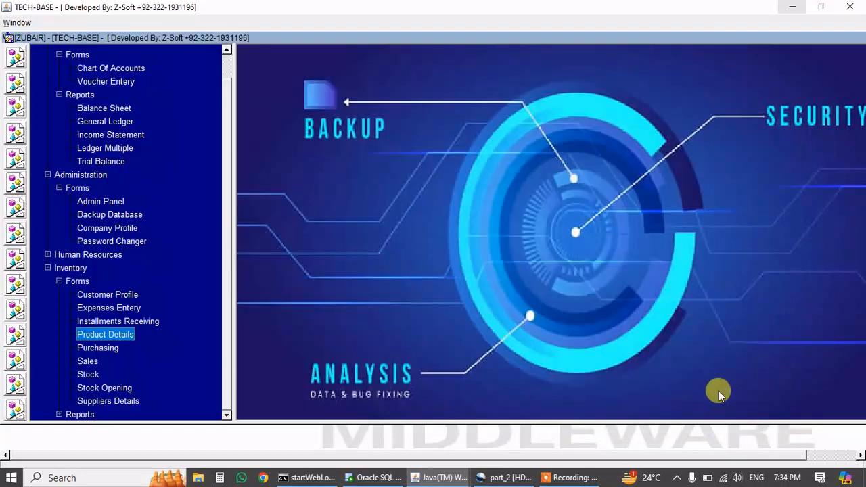
click(115, 400)
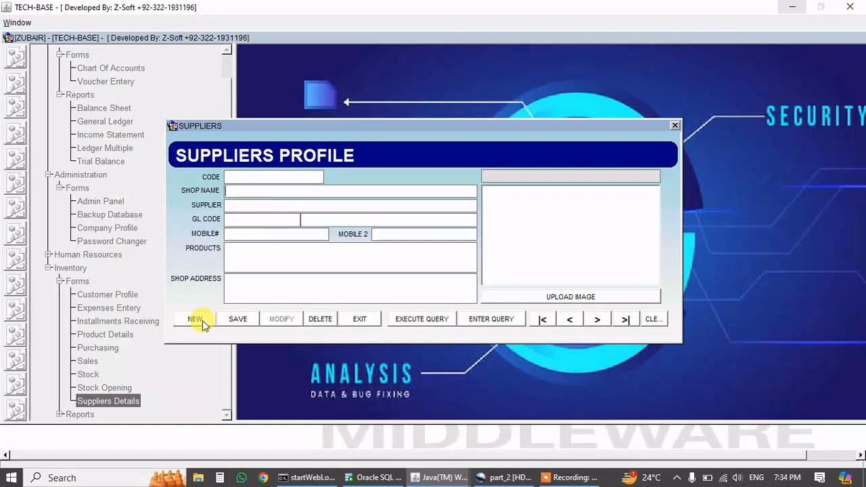
click(200, 322)
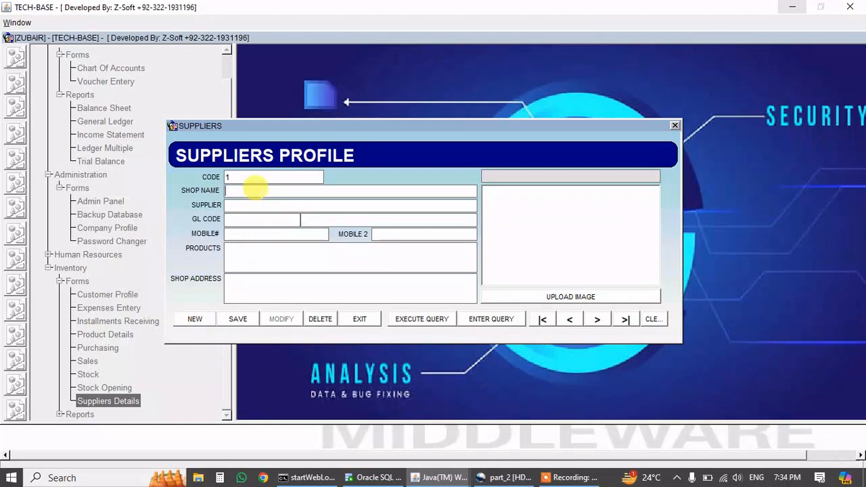
text(AHMAD ELECTRONICS)
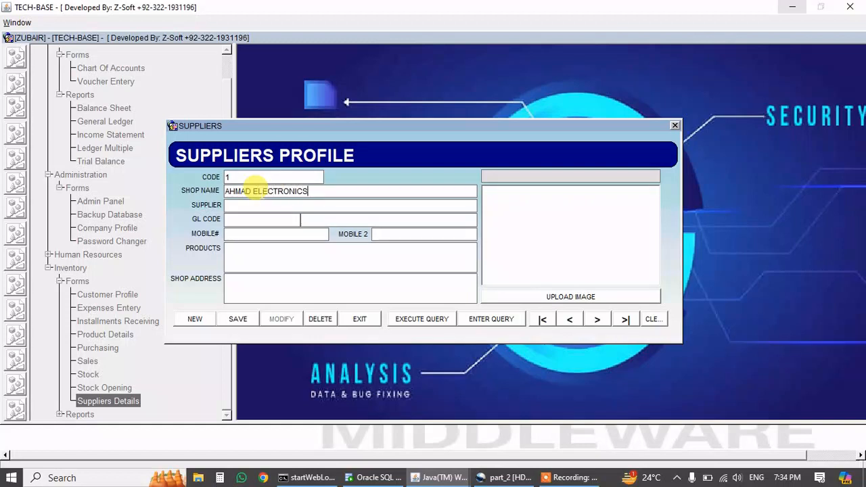
key(Tab)
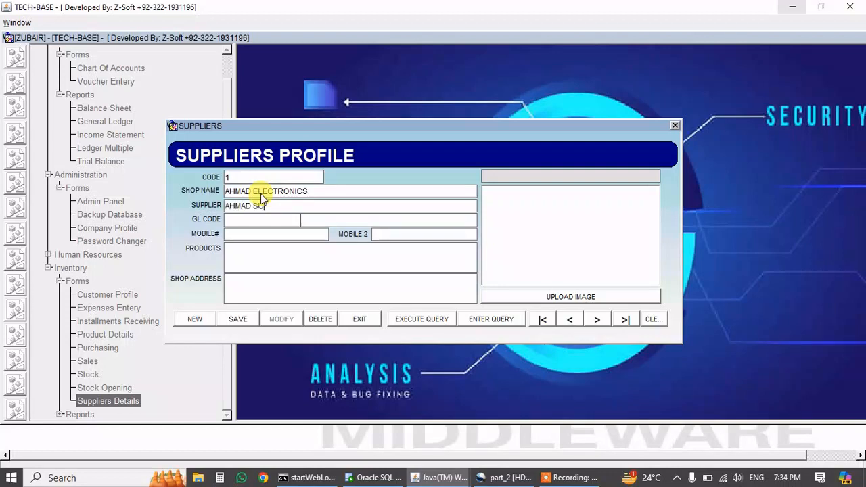
key(Tab)
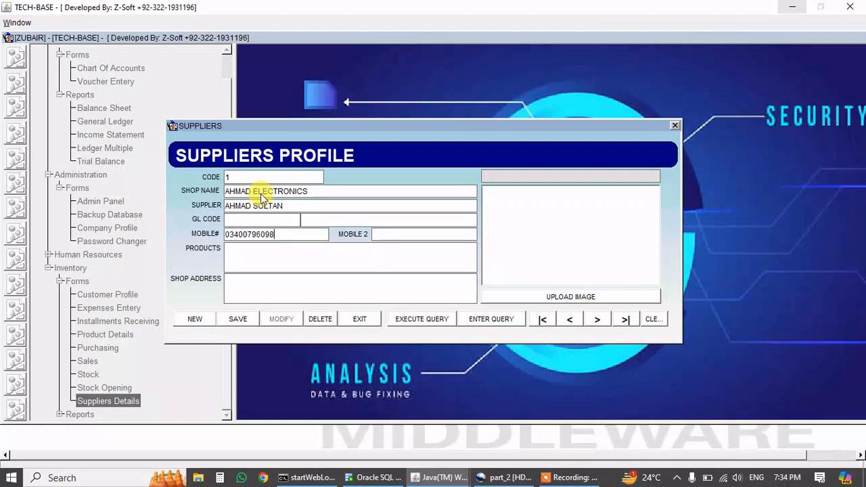
key(Tab)
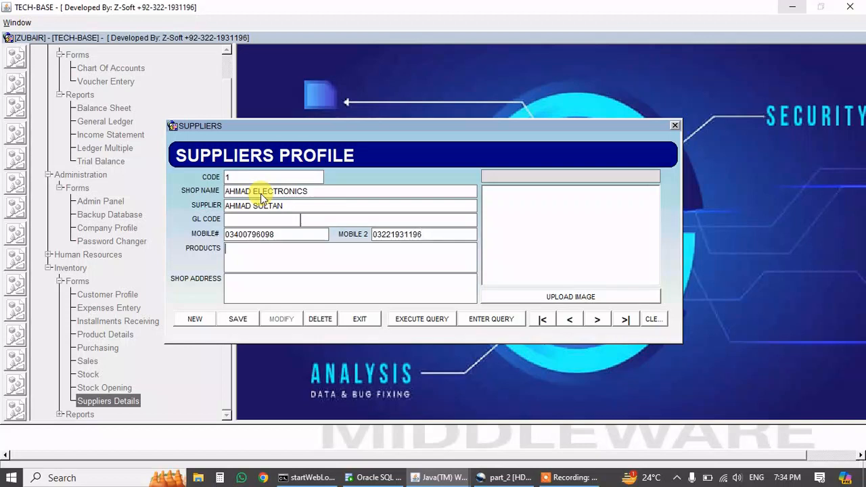
Fill in electronics items as products and the shop address, then save and close.
key(BackSpace)
text(LECTRONICES)
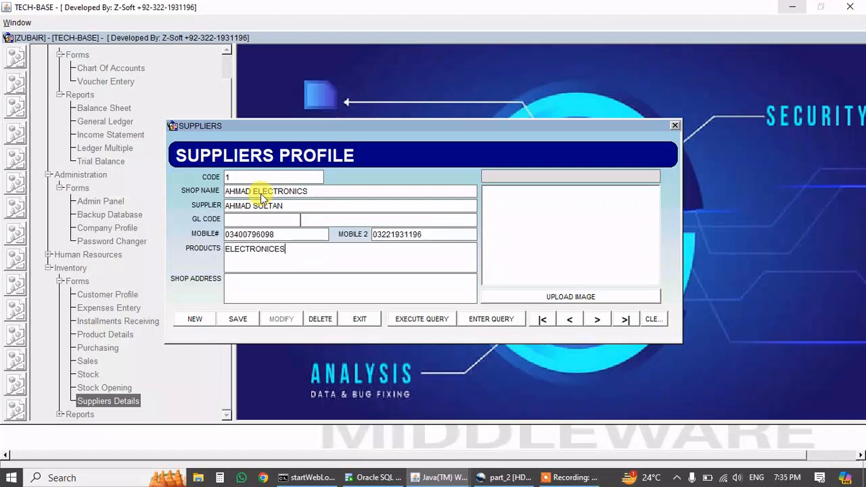
text( ITEMS)
key(Return)
text(MAIN MARKTET)
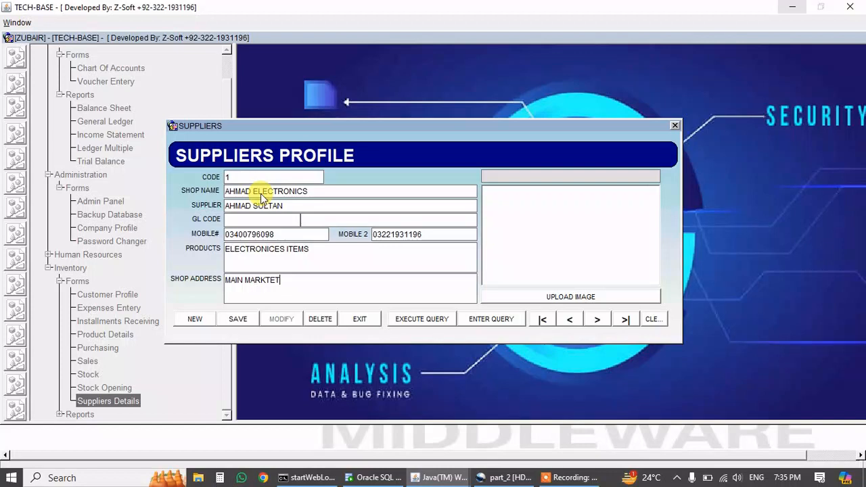
key(BackSpace)
key(BackSpace)
key(BackSpace)
text(ET FISAL)
key(BackSpace)
key(BackSpace)
key(BackSpace)
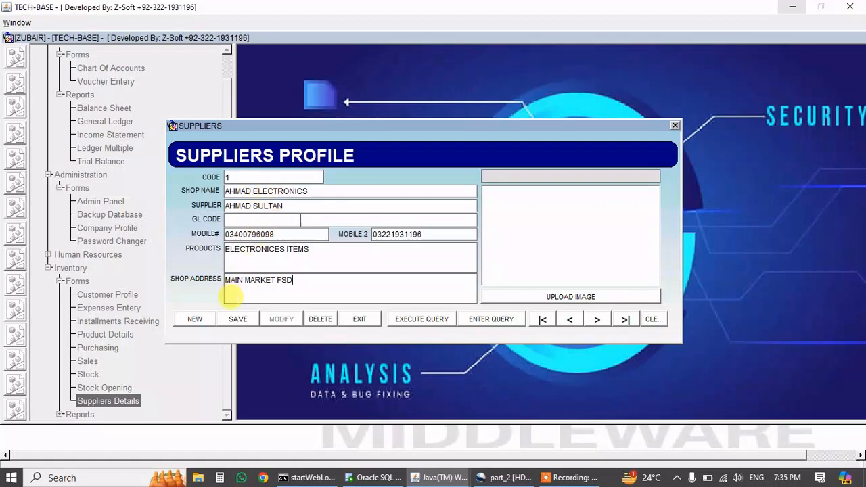
click(240, 321)
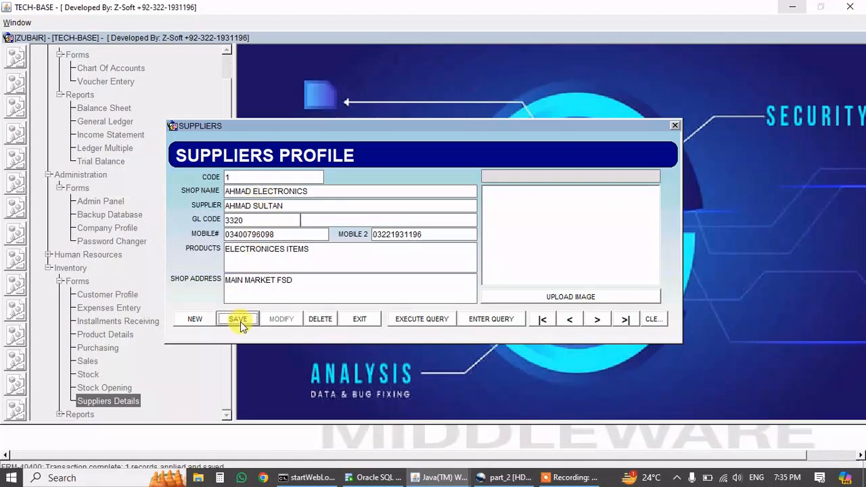
click(357, 318)
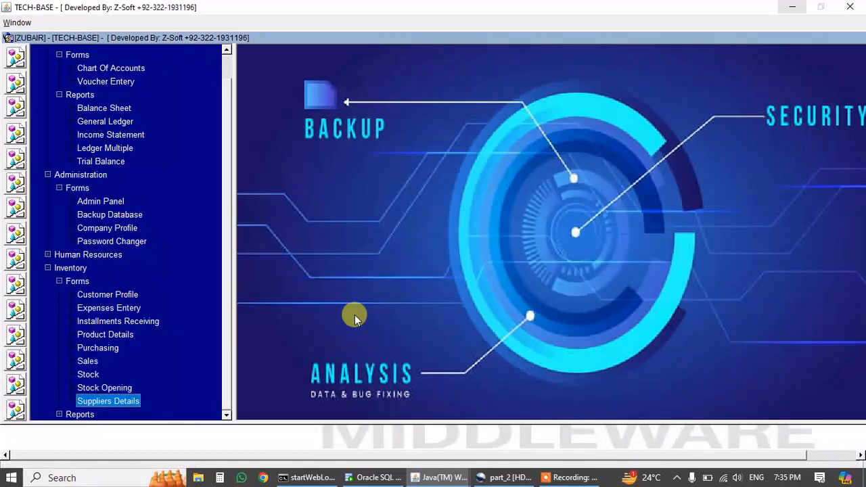
scroll(226, 234, up, 1)
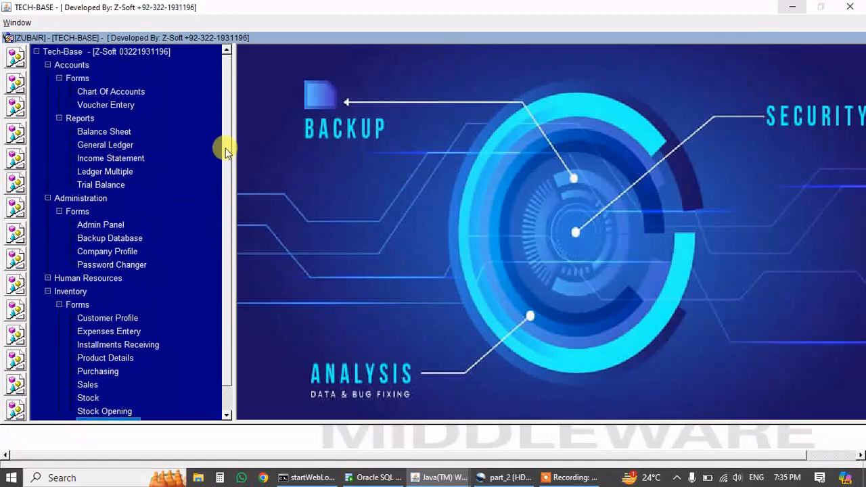
click(125, 91)
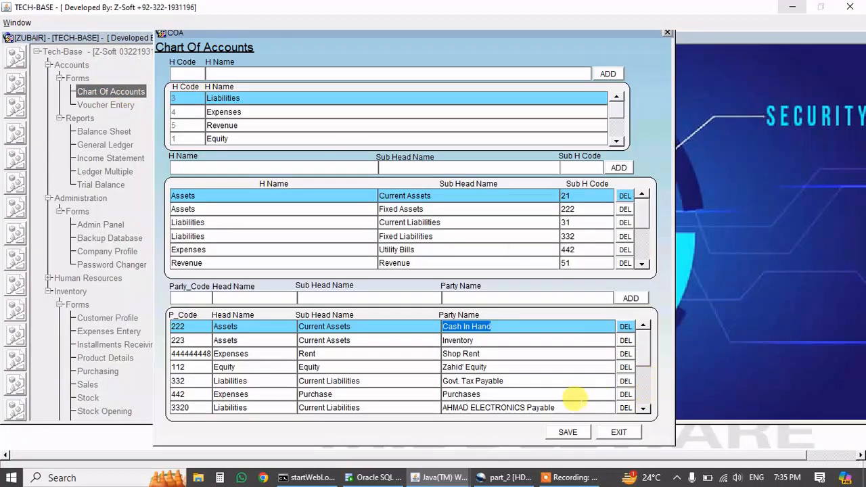
double_click(576, 406)
drag(576, 404, 438, 403)
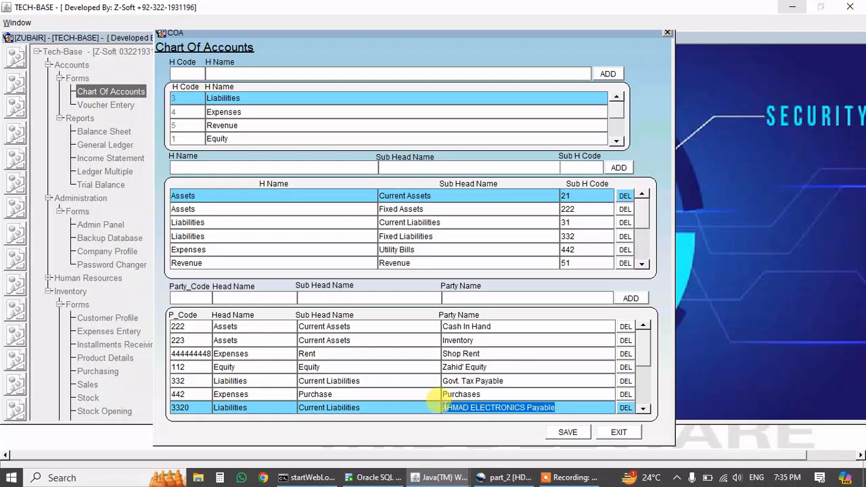
click(617, 434)
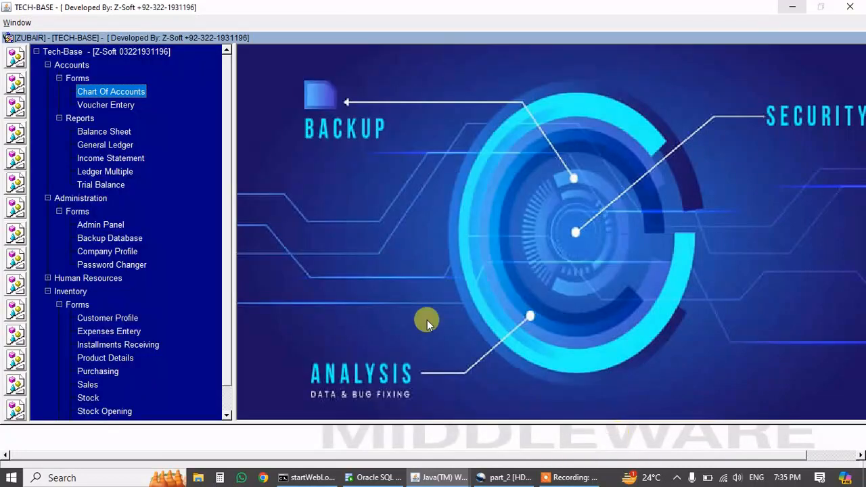
click(102, 371)
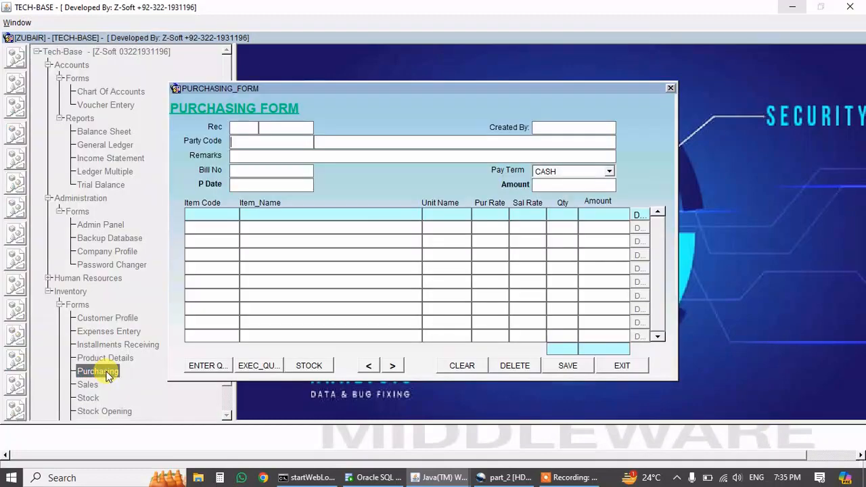
Set the purchase party to AHMAD ELECTRONICS Payable, remarks 'purchasing on cash', pay term CASH.
key(ctrl+l)
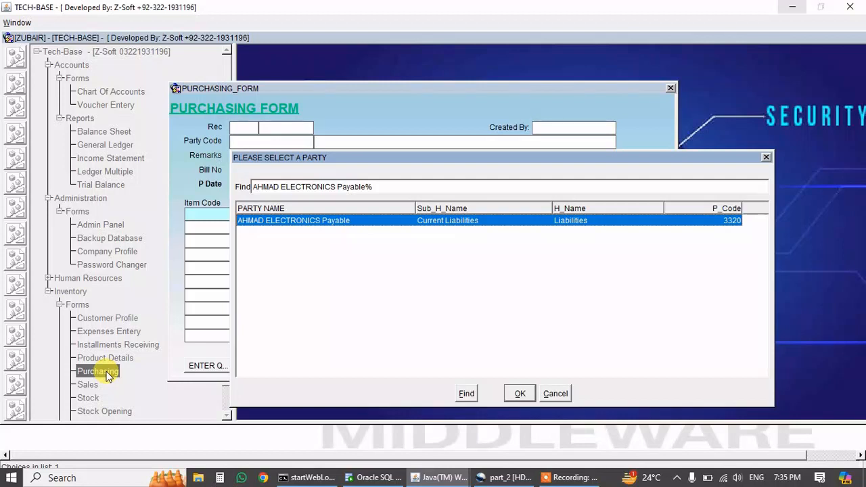
key(Return)
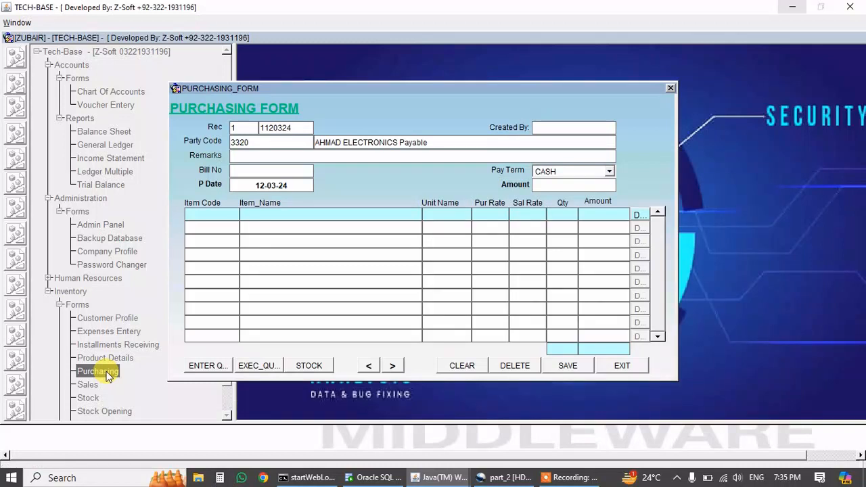
text(purchasin g)
key(BackSpace)
key(BackSpace)
key(BackSpace)
text(on cash)
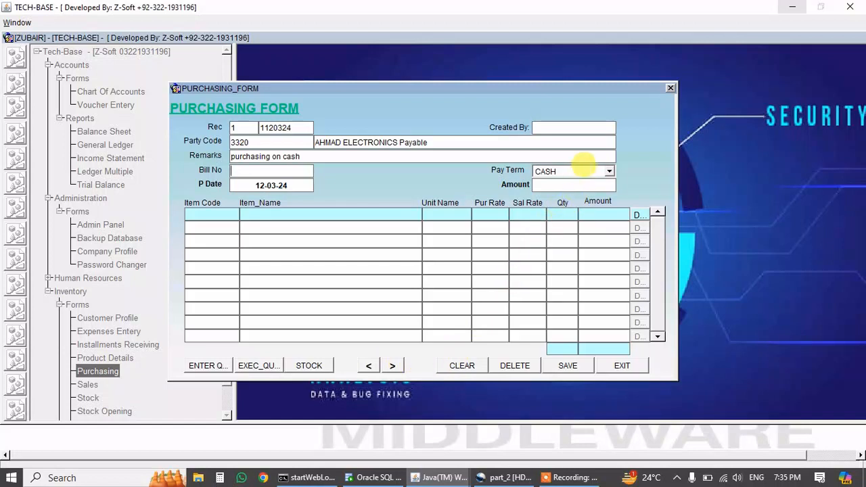
click(609, 171)
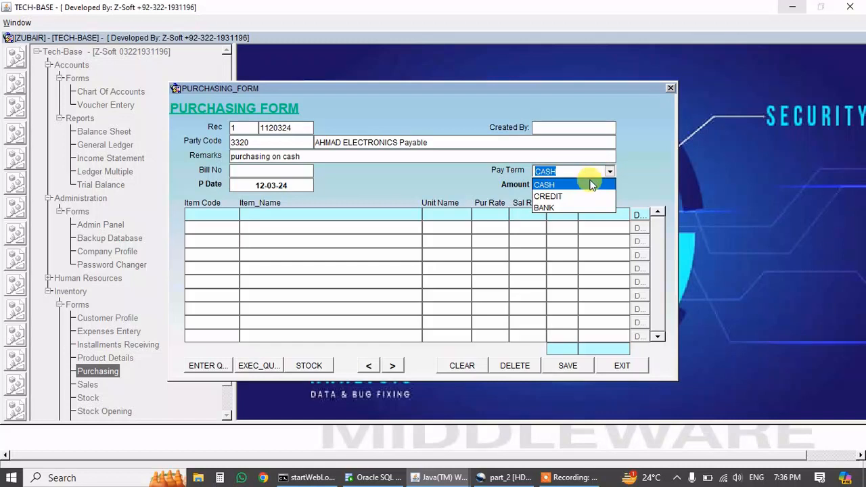
click(592, 185)
Add one Ceiling Fan at purchase rate 9500, sale rate 12000, then save and close.
click(217, 210)
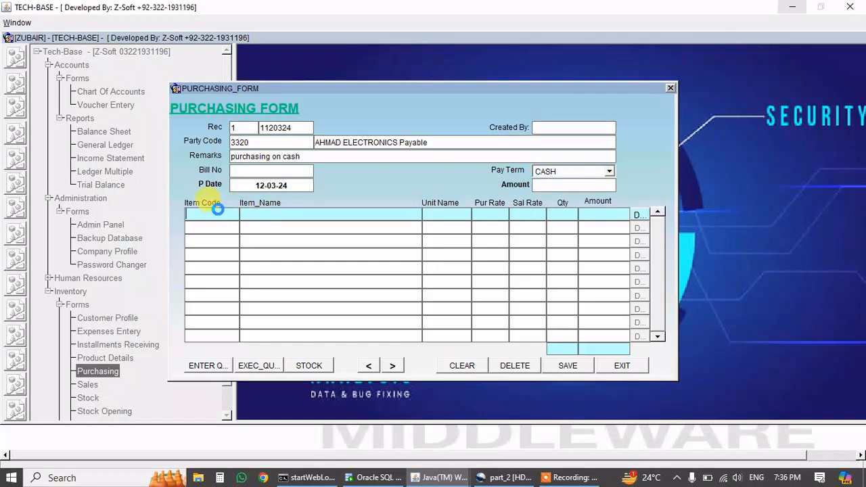
click(217, 210)
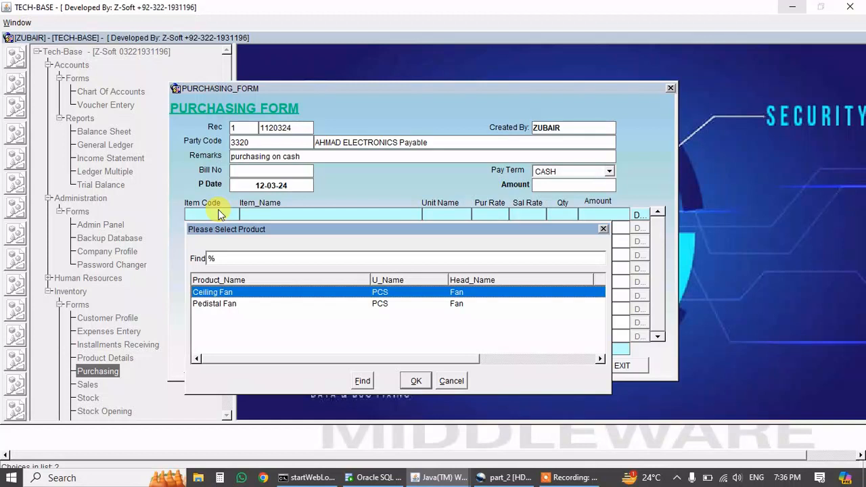
key(Return)
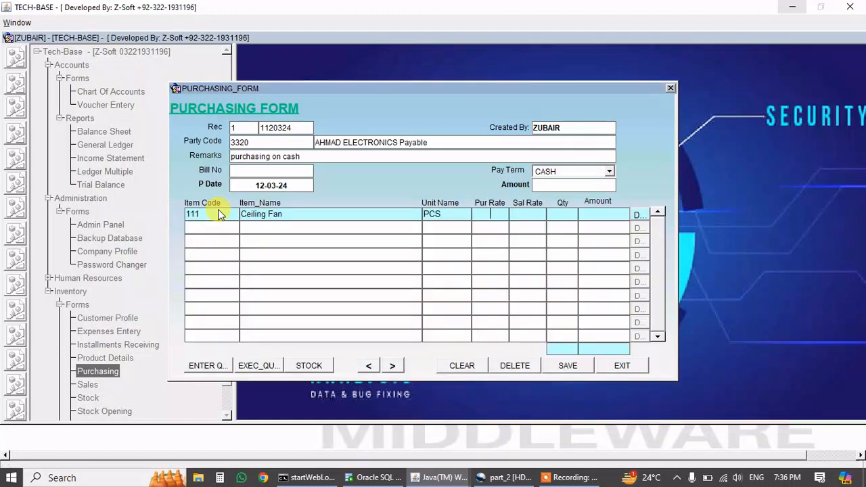
text(9500)
text(1200)
text(0)
key(Tab)
text(1)
key(Tab)
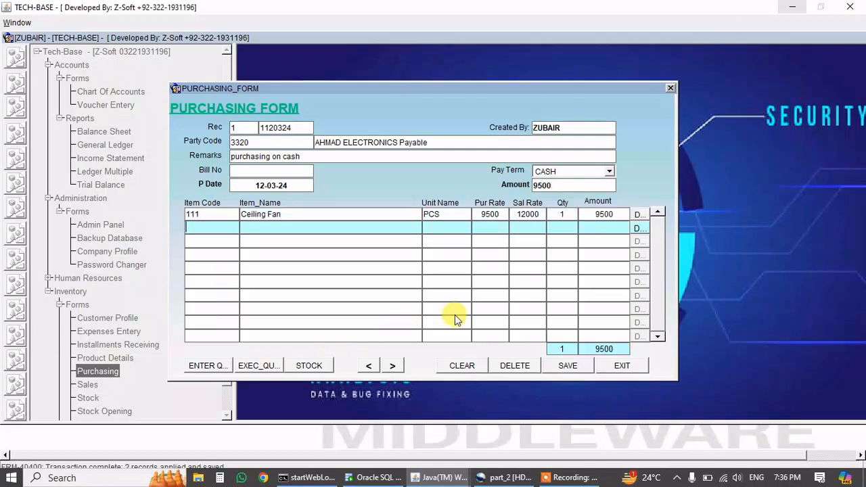
click(612, 366)
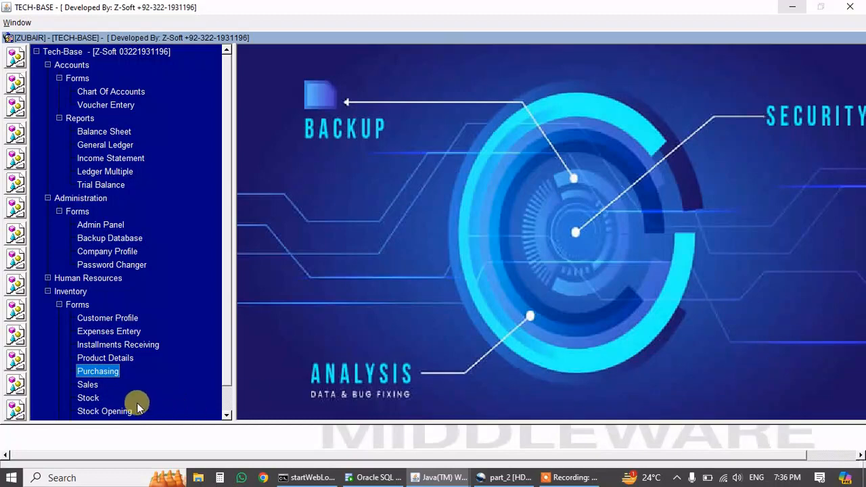
Reopen Purchasing, open the Stock window and run its stock report PDF.
double_click(112, 374)
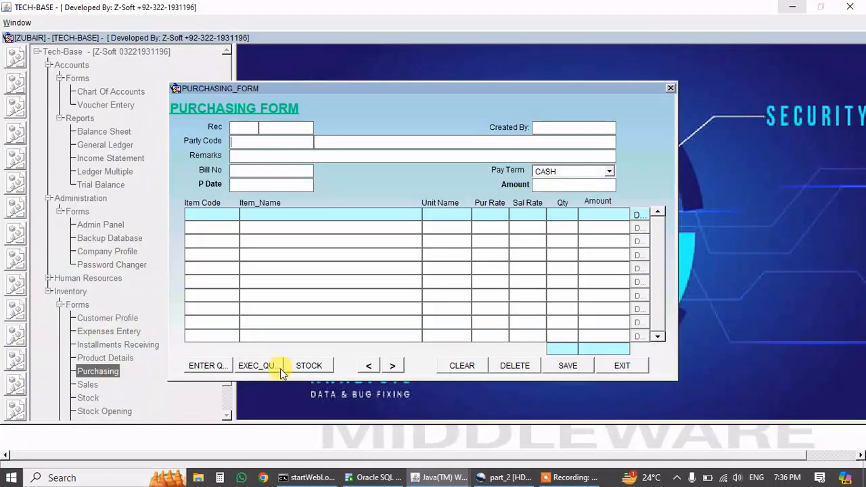
click(305, 371)
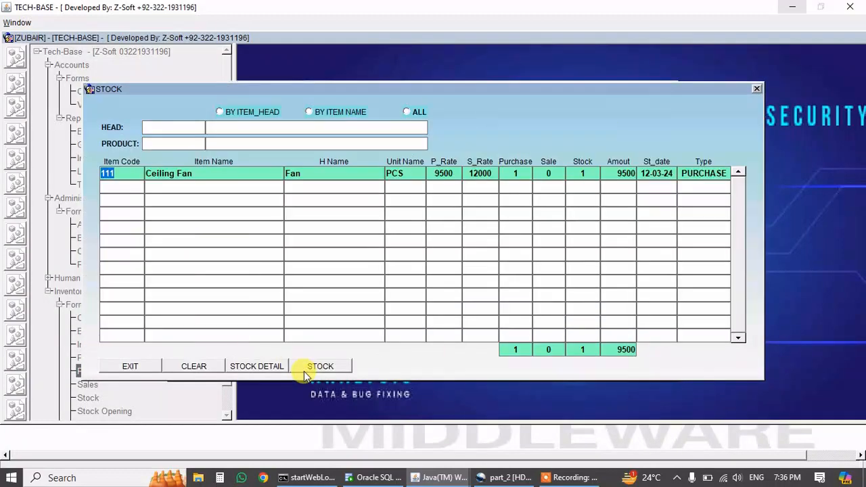
click(338, 174)
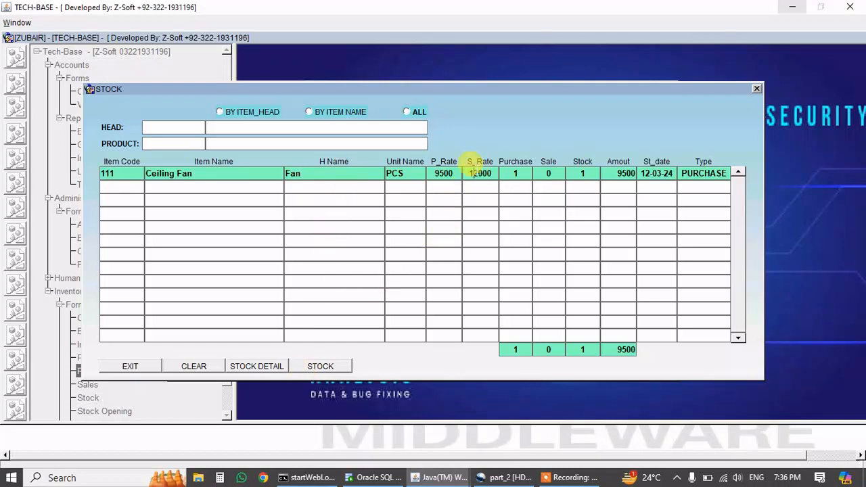
click(329, 371)
click(329, 370)
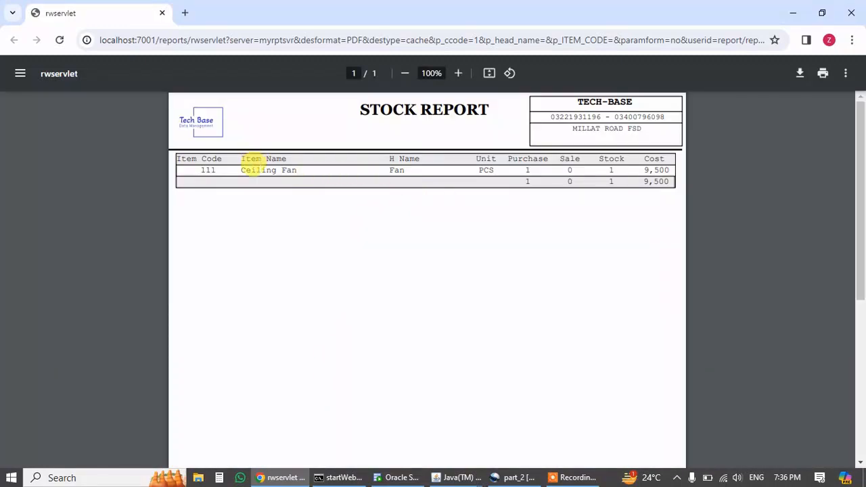
Check the Ceiling Fan line under head Fan at 9,500 cost, then close the PDF and Stock window.
drag(257, 170, 328, 170)
click(378, 164)
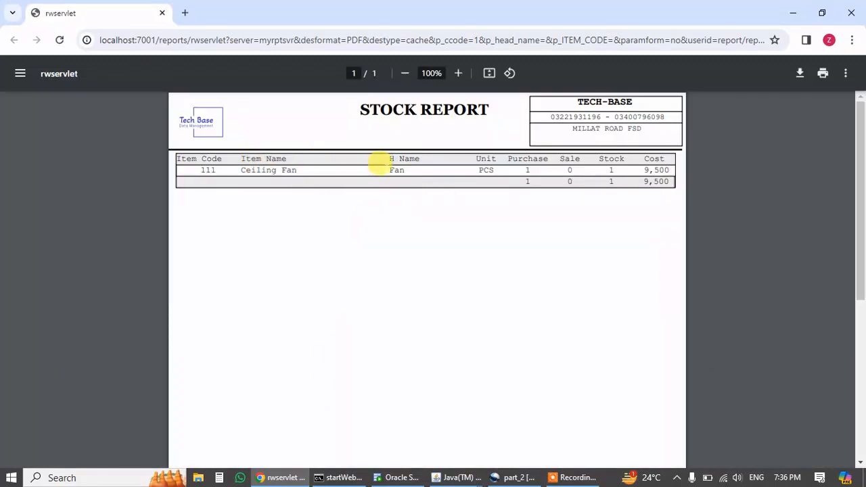
double_click(397, 169)
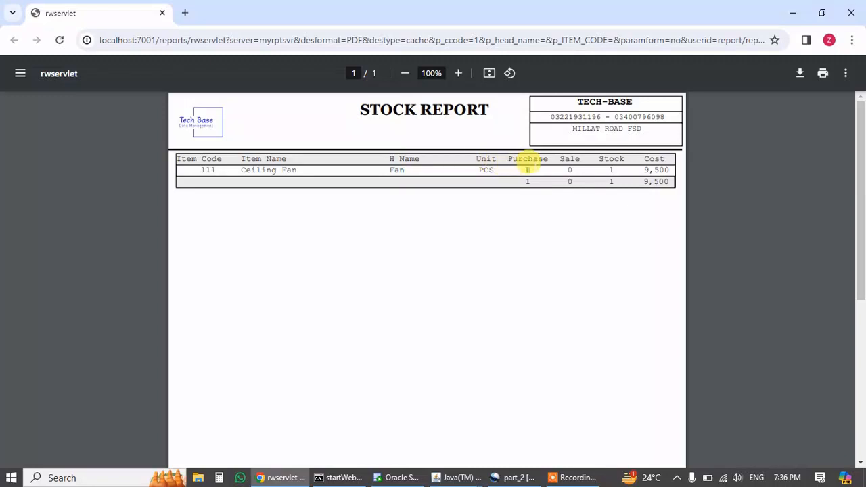
drag(566, 168, 584, 163)
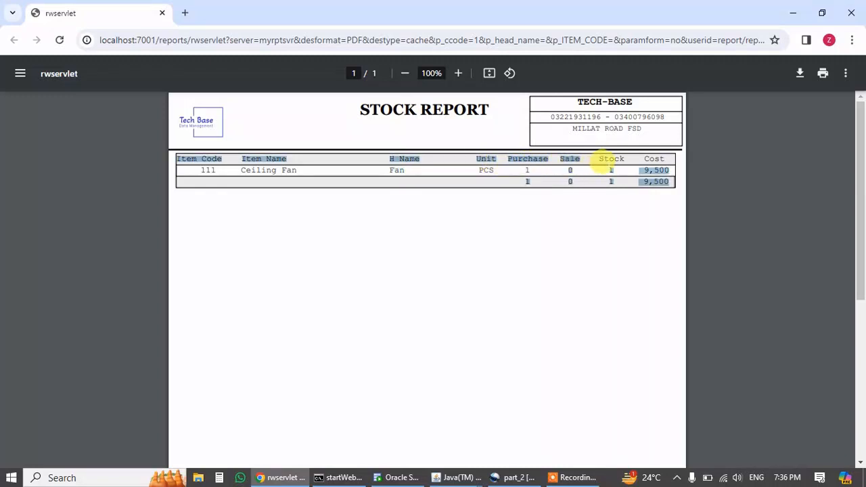
click(608, 165)
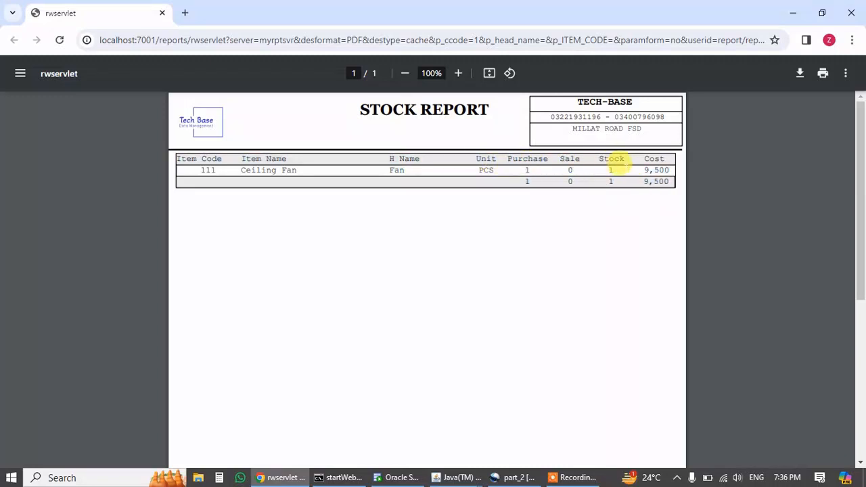
double_click(656, 170)
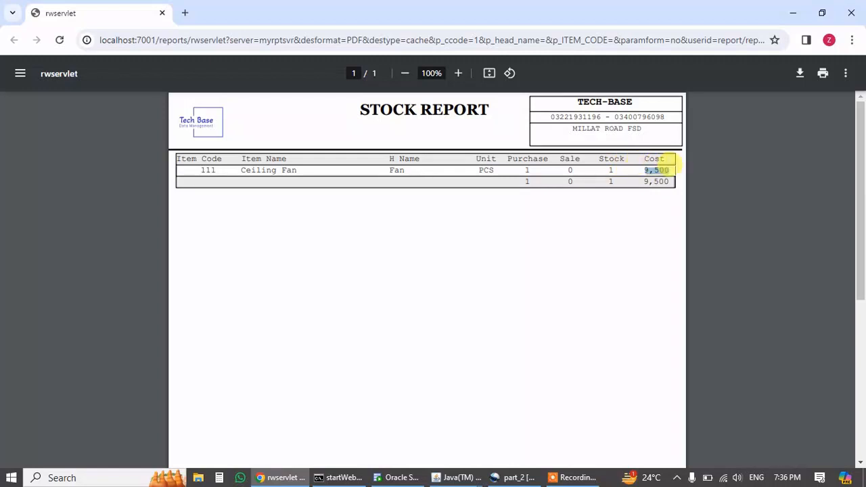
click(851, 13)
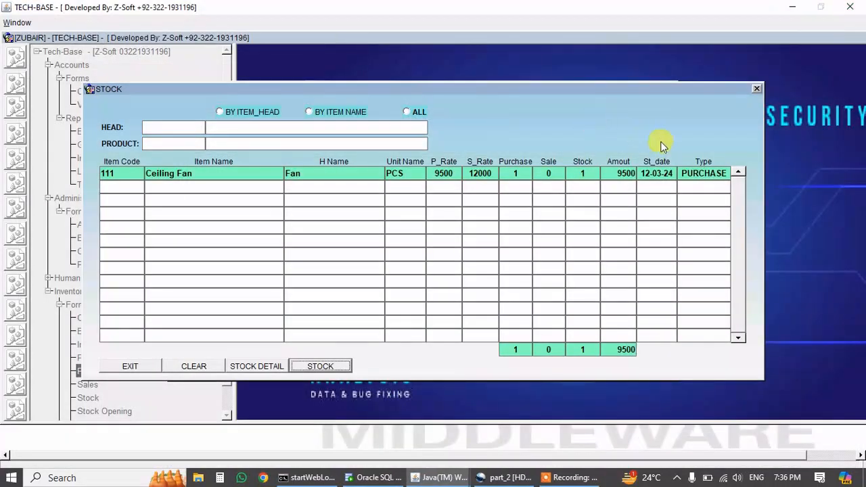
click(756, 88)
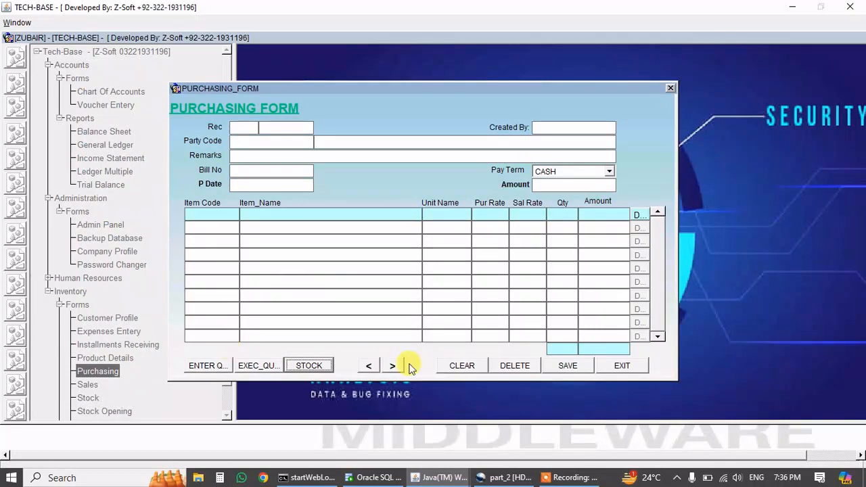
Close the Purchasing form and open the purchase report options.
click(622, 369)
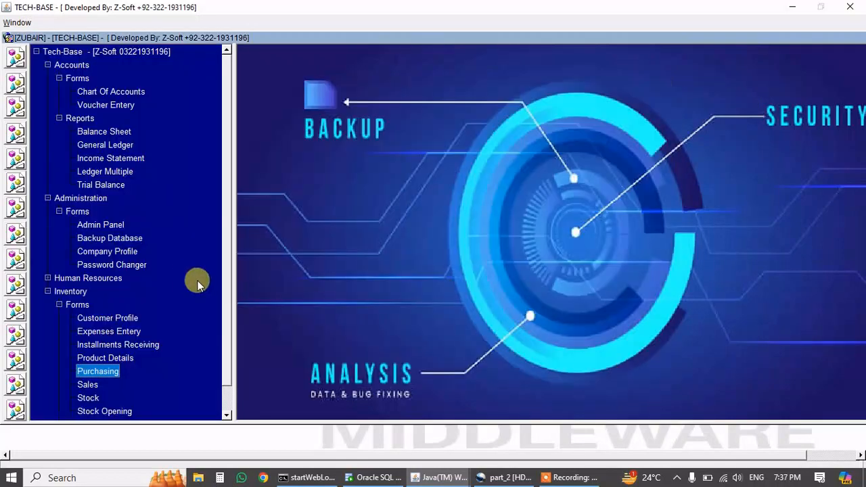
scroll(221, 369, down, 1)
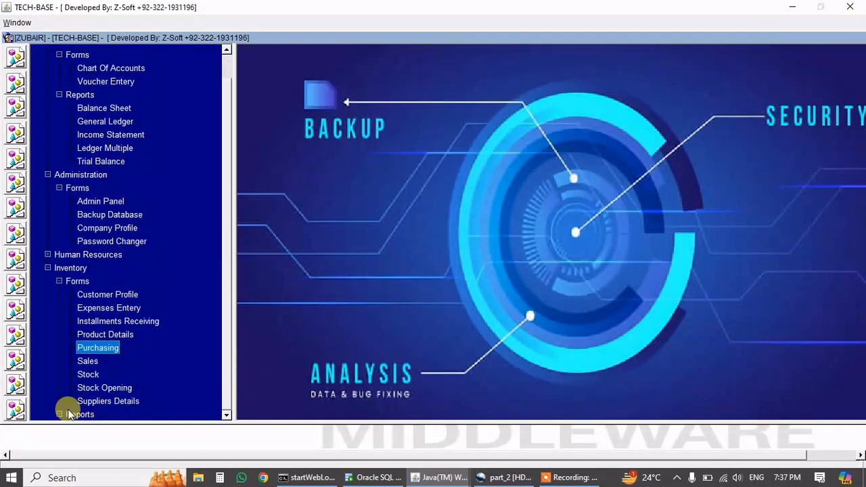
scroll(60, 410, down, 3)
double_click(95, 401)
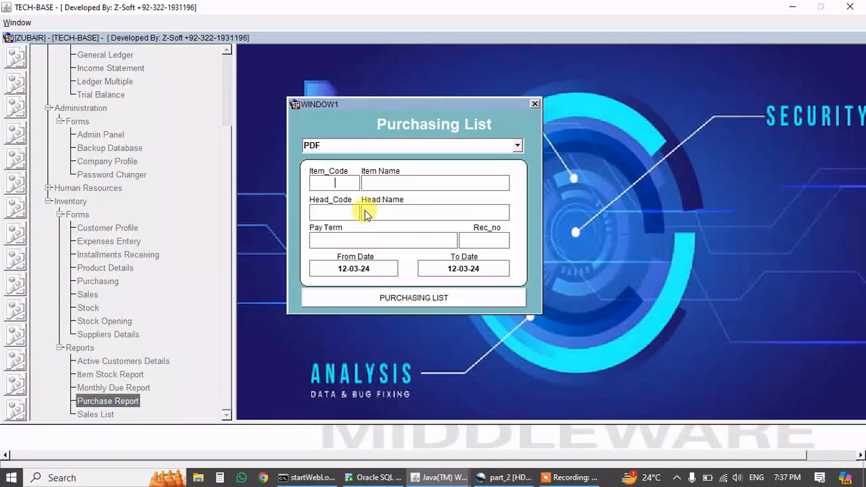
Leave product, head and pay term blank and run the Purchasing List for 12-03-24.
click(363, 213)
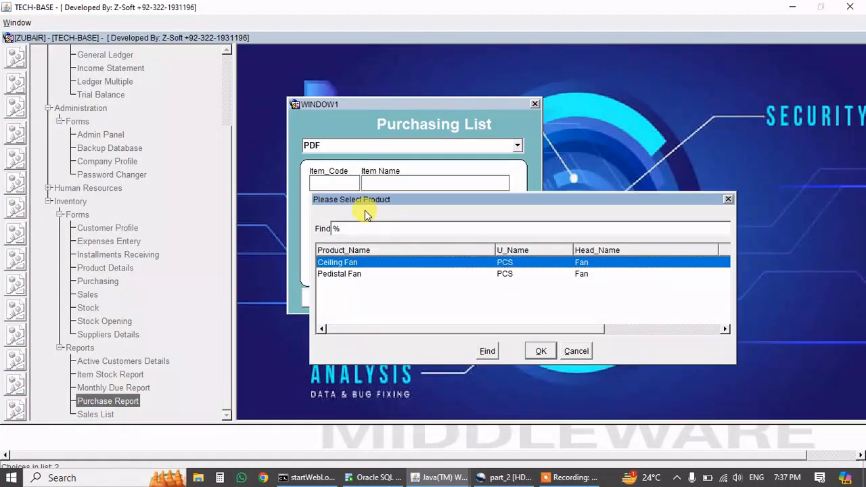
key(Escape)
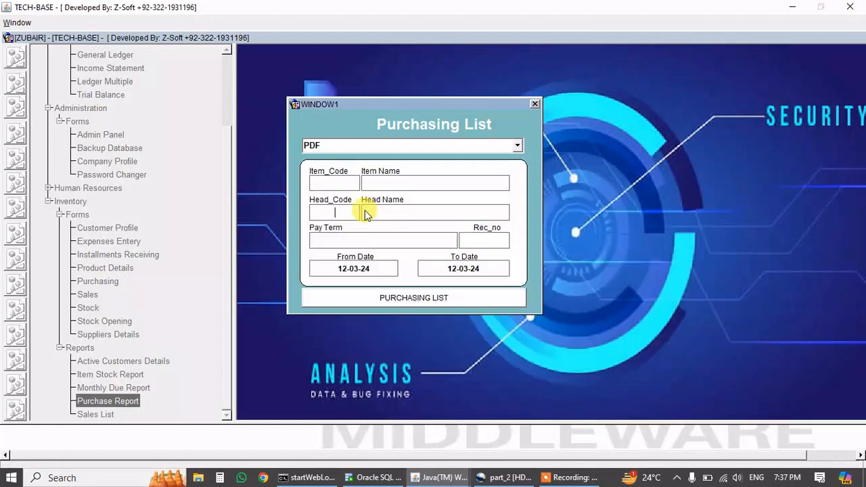
click(365, 213)
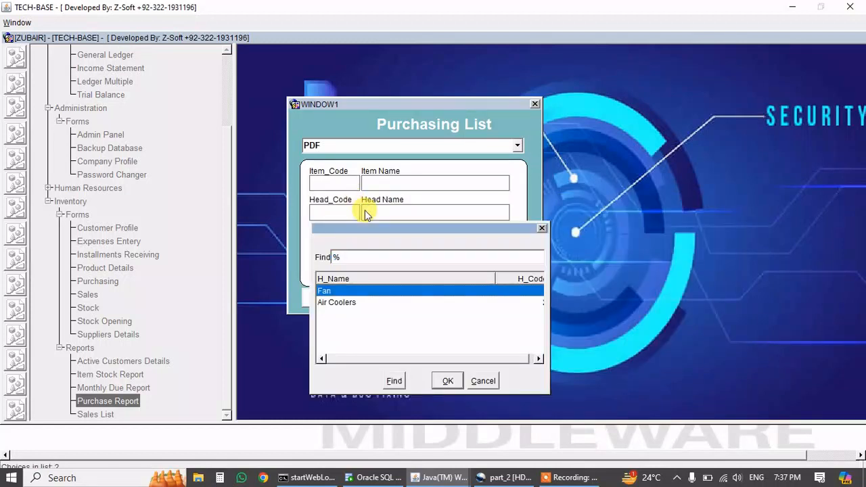
key(Escape)
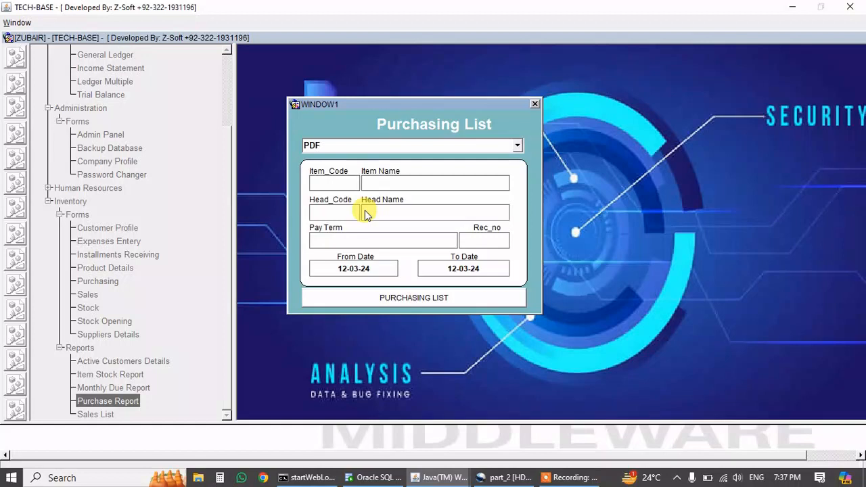
key(Tab)
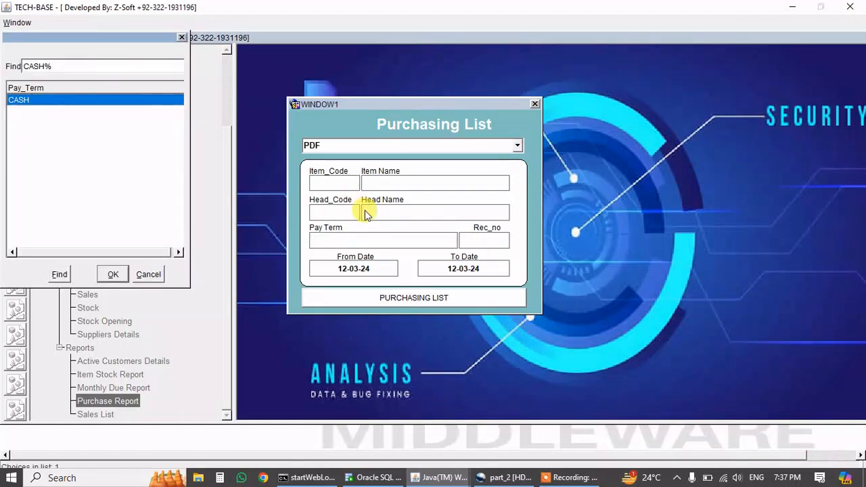
key(Escape)
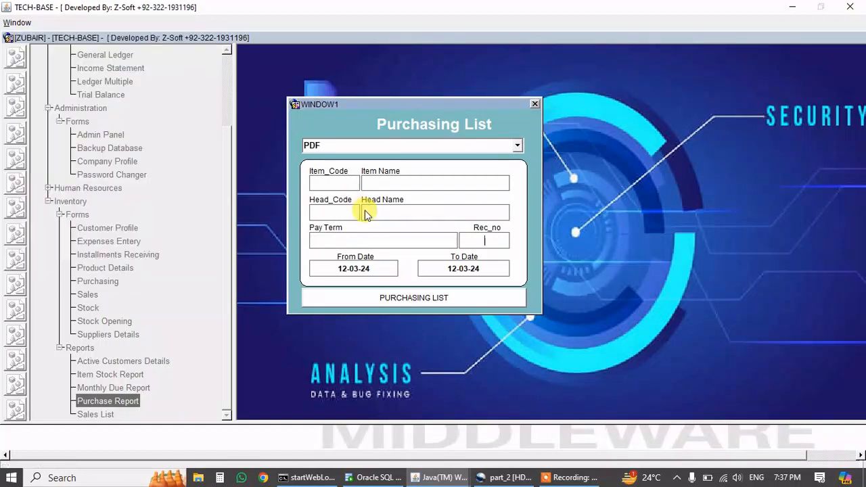
click(348, 269)
click(376, 298)
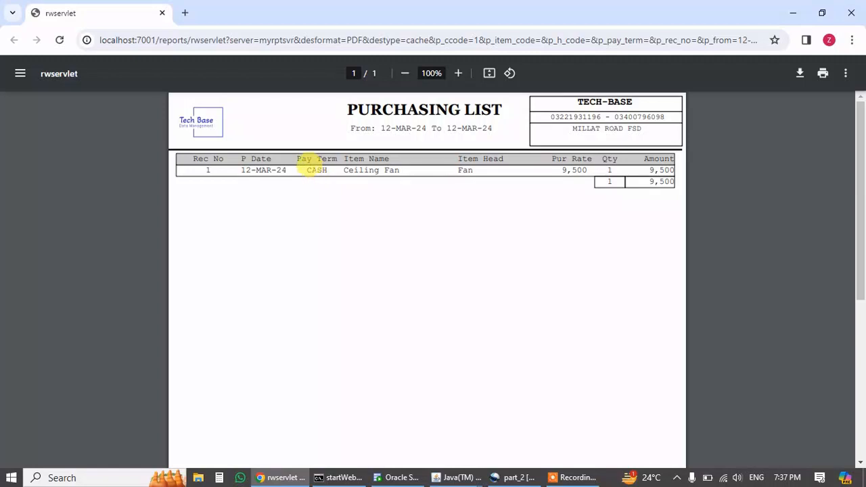
Verify the Ceiling Fan purchase of 9,500, then close the report.
drag(348, 170, 389, 170)
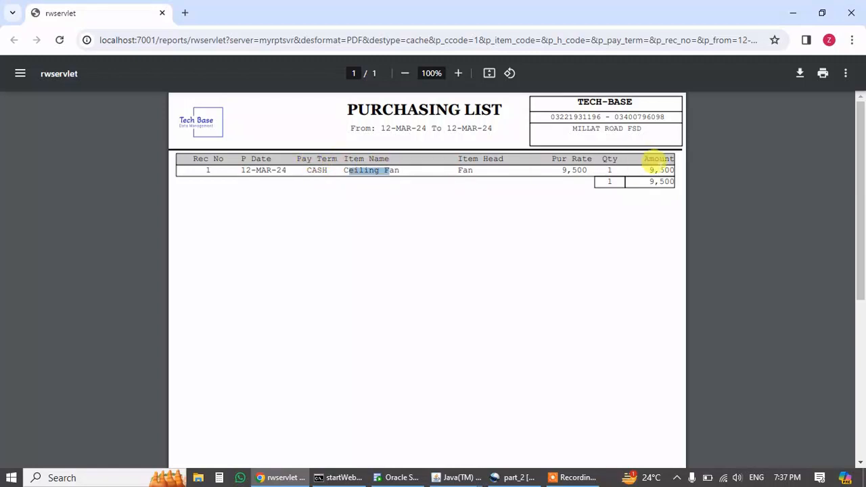
drag(657, 164, 662, 166)
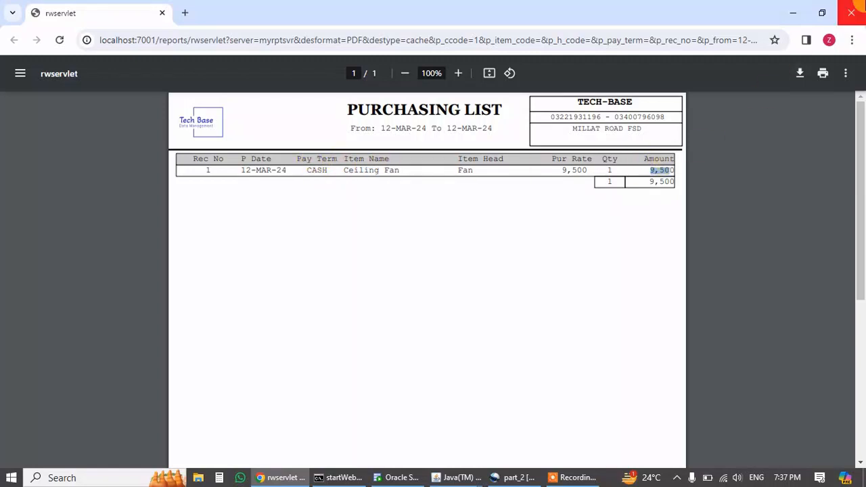
click(851, 13)
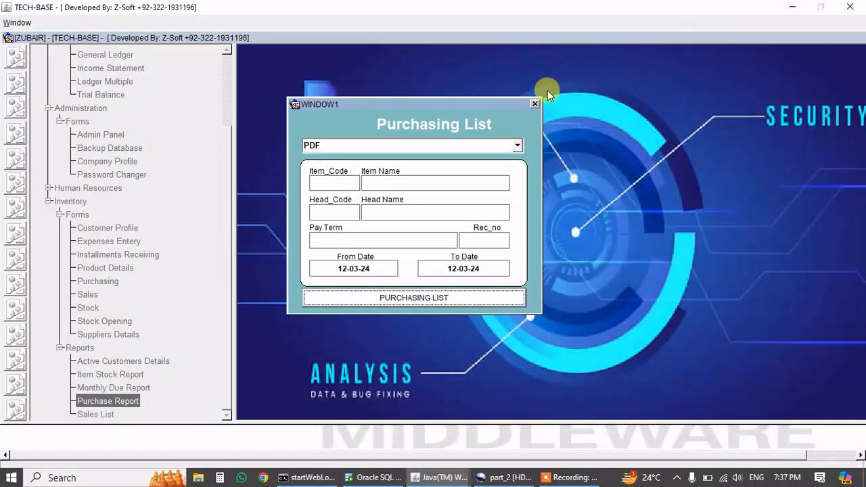
Close the Purchasing List and start a new Customer Profile record with code 1.
click(535, 105)
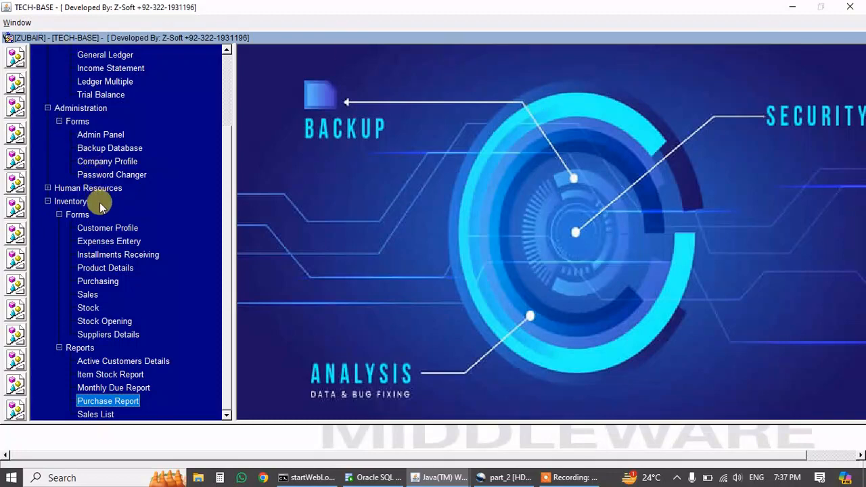
double_click(103, 229)
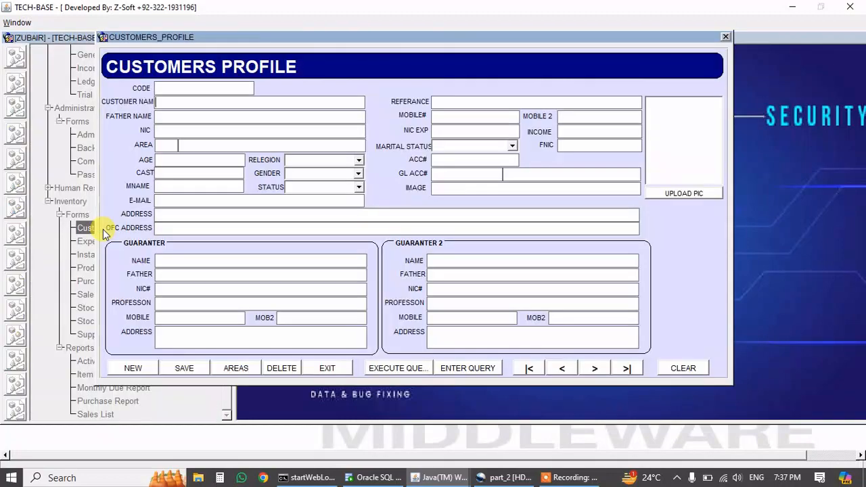
click(132, 368)
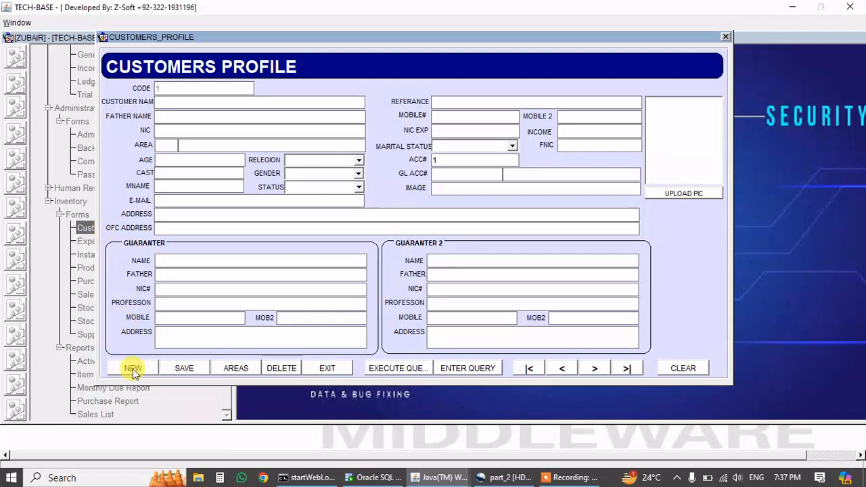
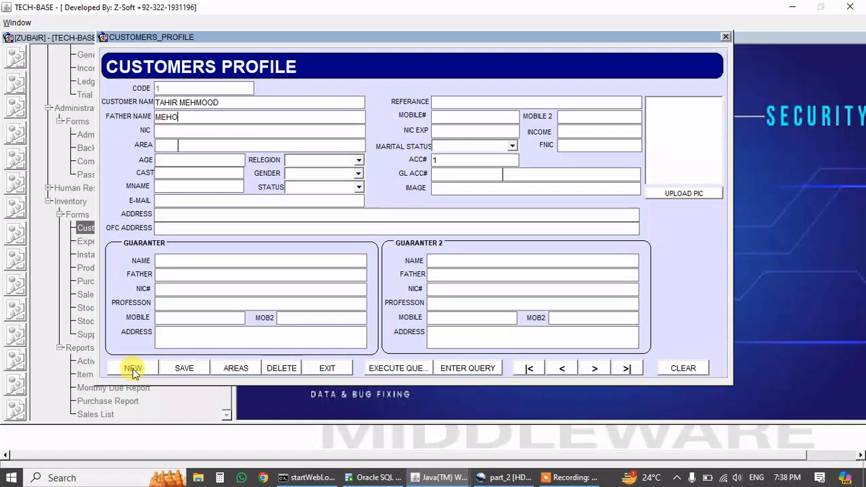
Enter the customer's name and father's name, correcting the mistyped letters.
key(Tab)
Enter the customer's two mobile numbers and NIC number.
key(Tab)
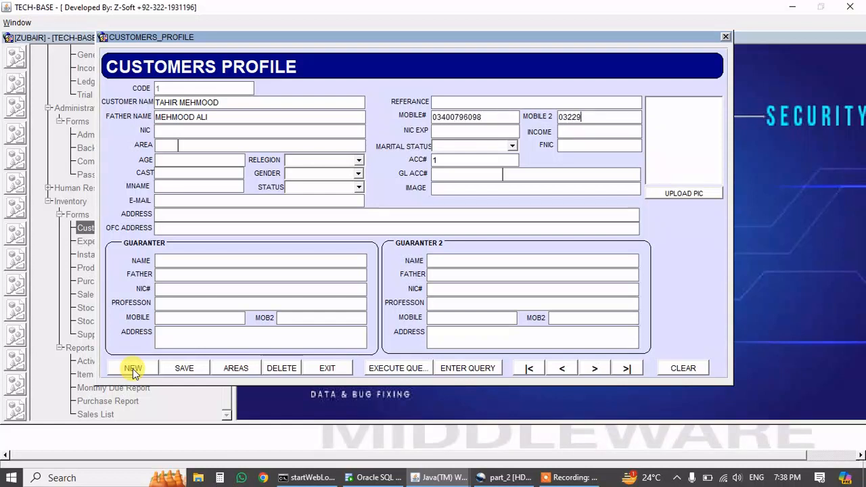
key(Tab)
key(Tab)
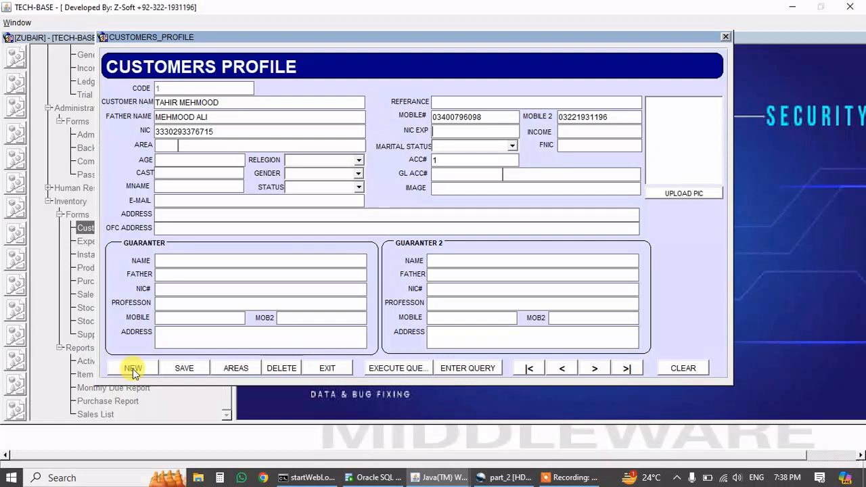
Set the customer's area to 20 MILLAT CHOWK from the area list.
key(F9)
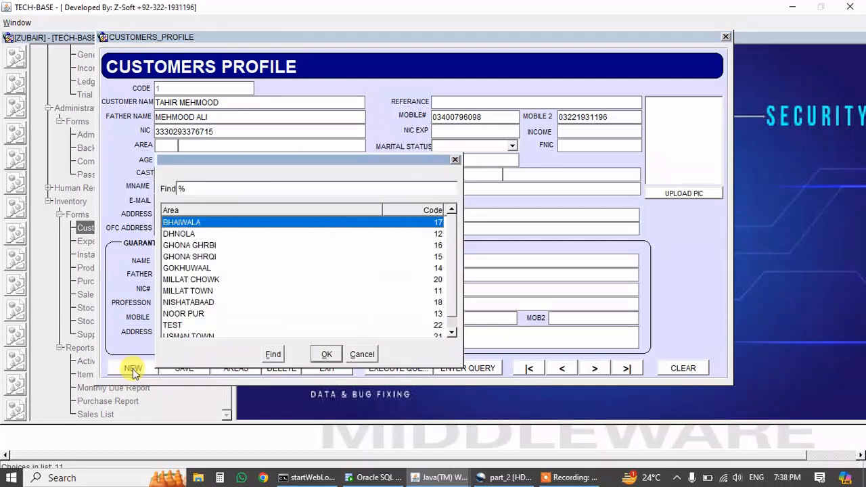
text(MILLAT)
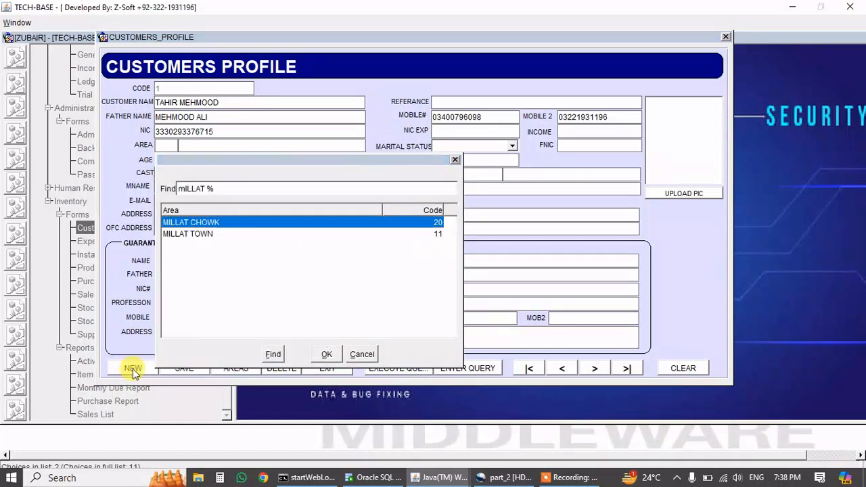
key(Return)
In the Areas list, delete the TEST area and re-add it as code 22.
click(229, 367)
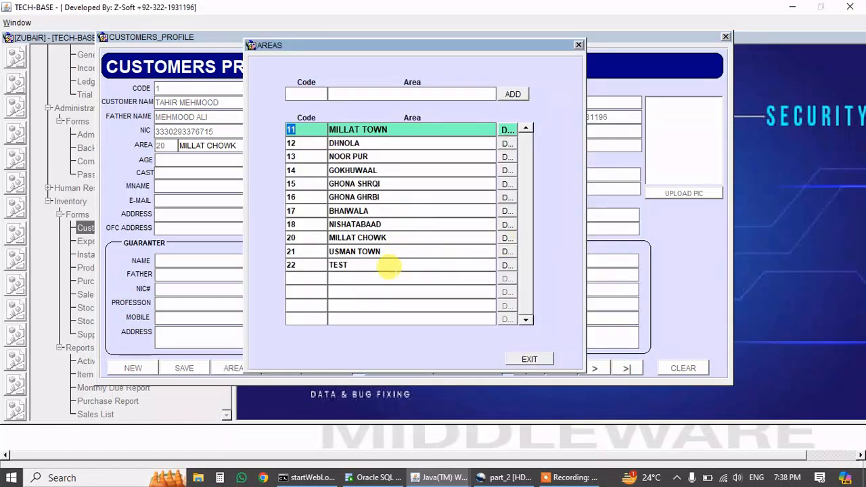
click(507, 265)
click(361, 89)
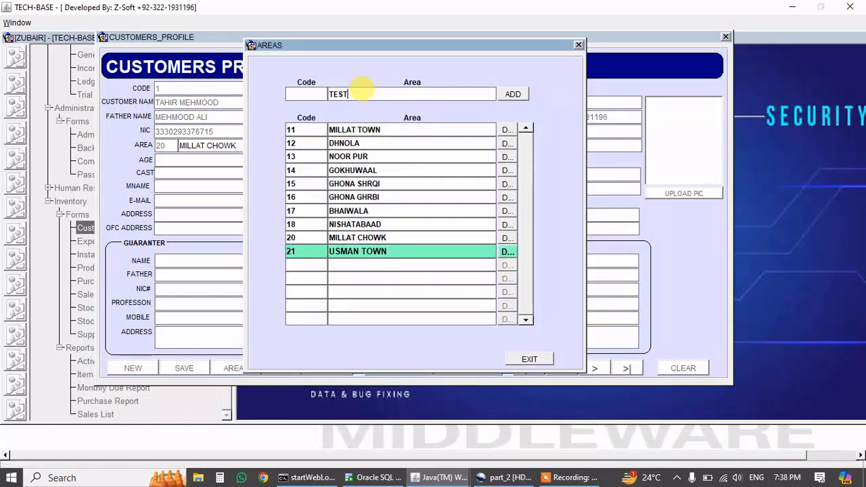
text(TEST)
click(513, 94)
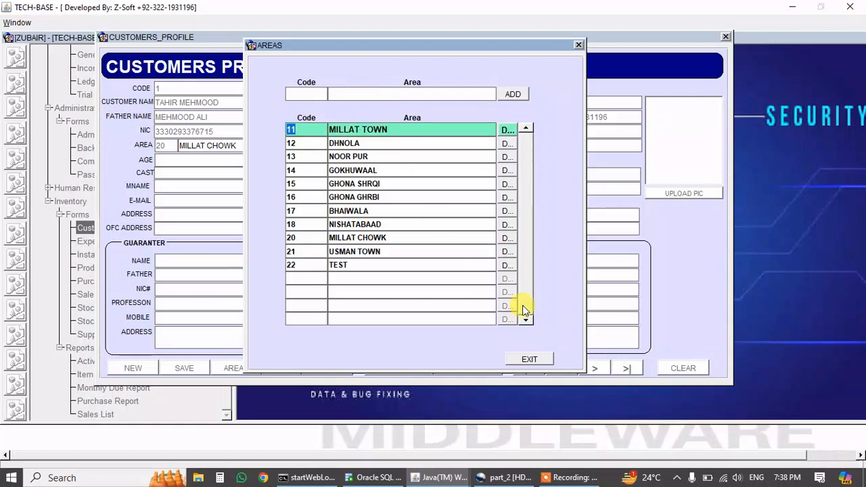
click(529, 359)
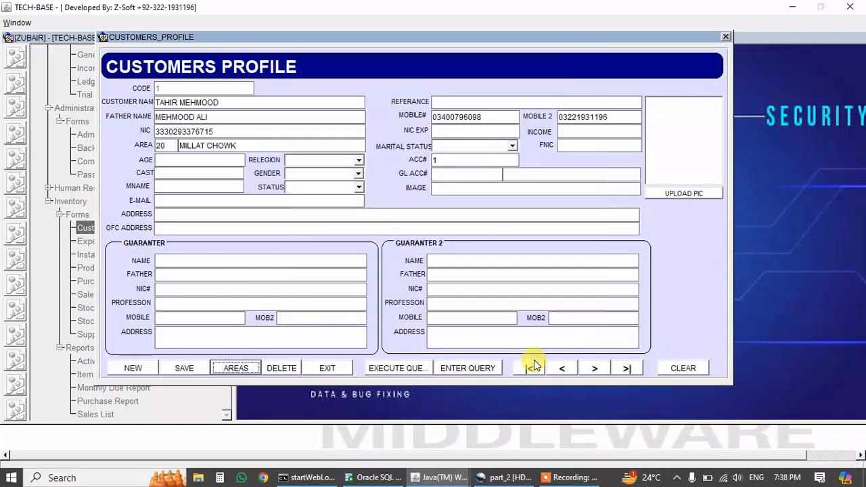
Set marital status to SINGLE and age to 23.
click(453, 146)
click(453, 146)
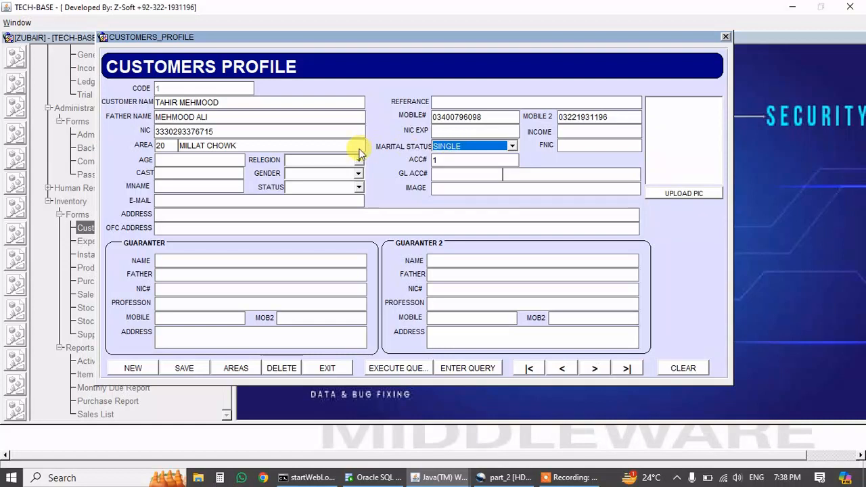
click(218, 160)
text(23)
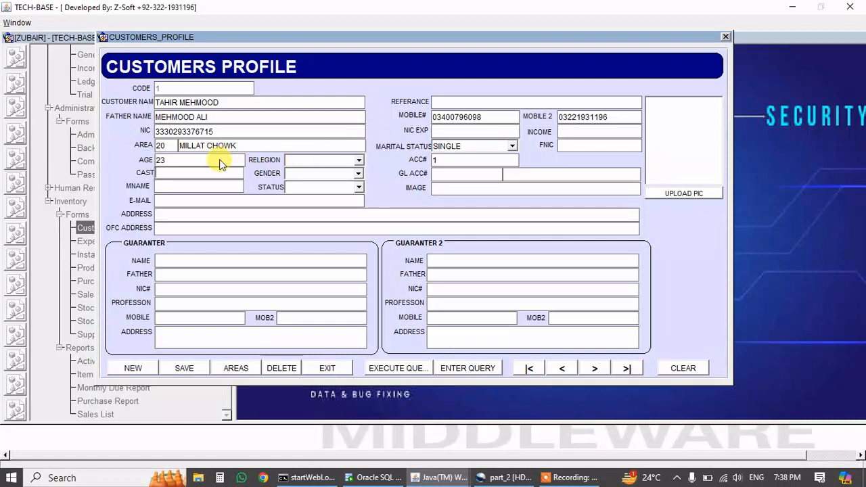
Keep religion as ISLAM, set gender to MALE and status to ACTIVE.
click(306, 159)
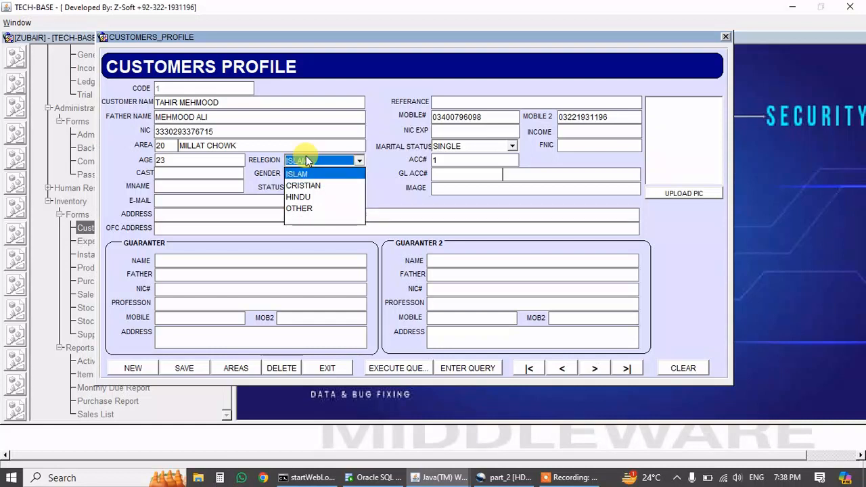
click(305, 160)
key(Tab)
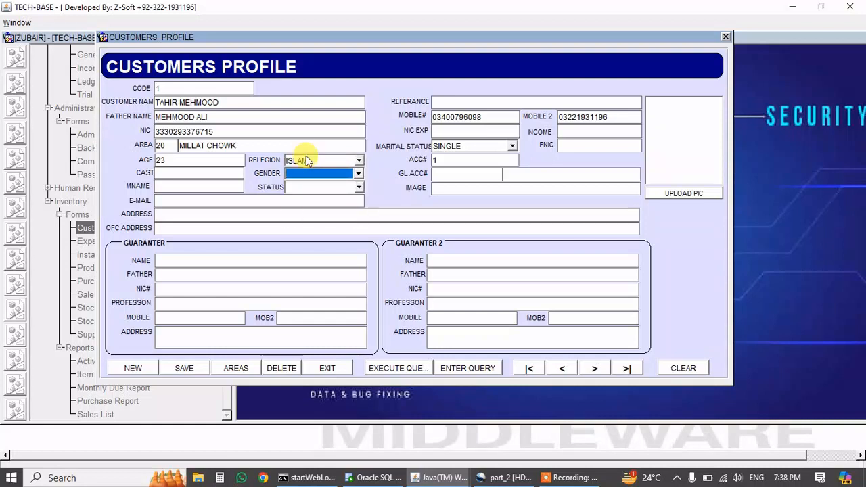
key(Down)
key(Tab)
key(Down)
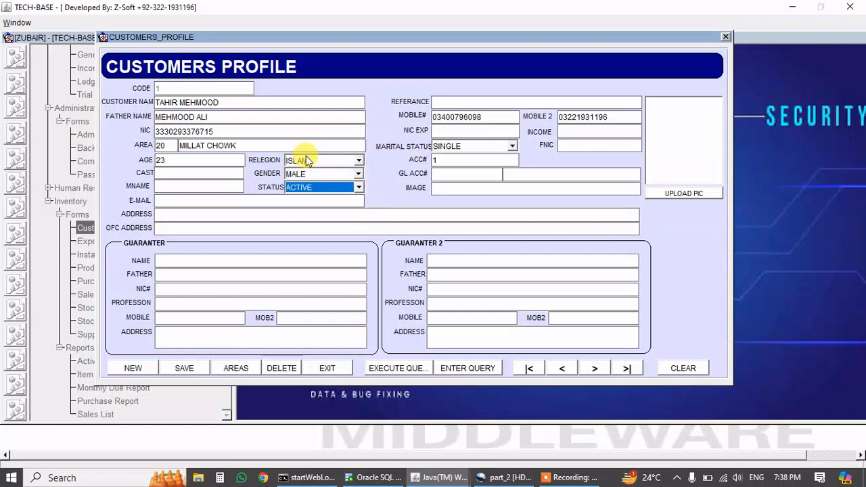
key(Tab)
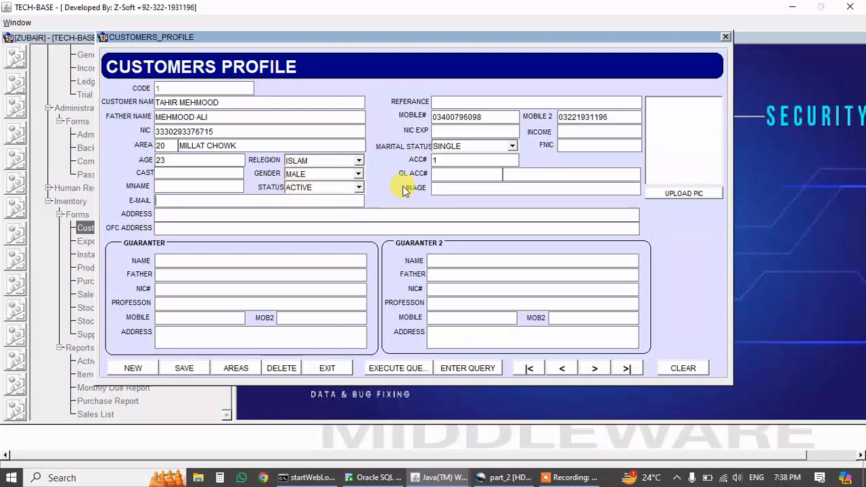
click(450, 187)
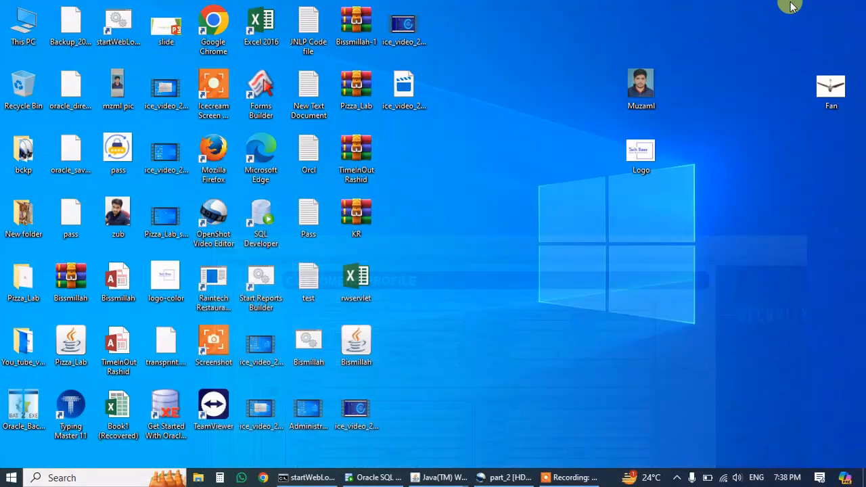
Copy the Desktop folder location from the customer photo's Properties, then return to the profile form.
click(792, 6)
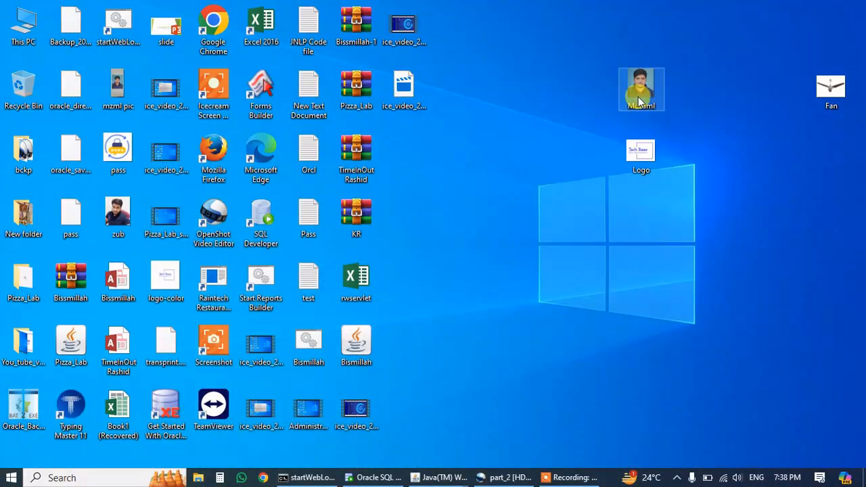
right_click(637, 97)
click(506, 459)
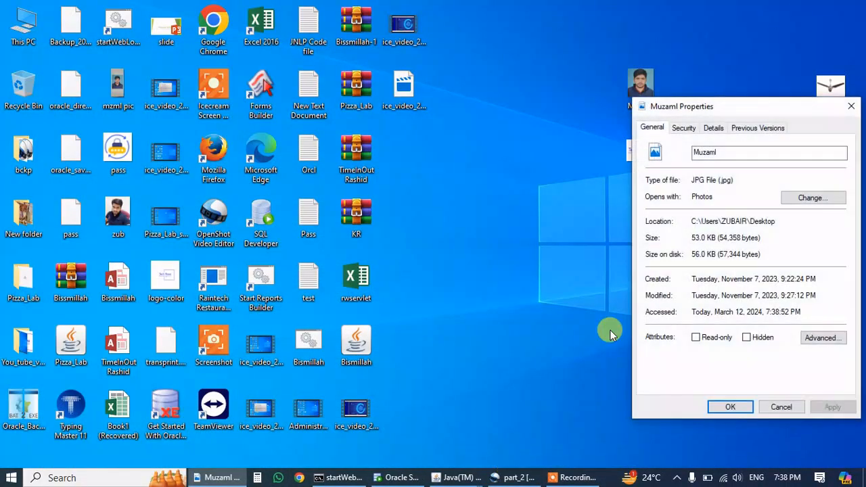
drag(786, 221, 673, 222)
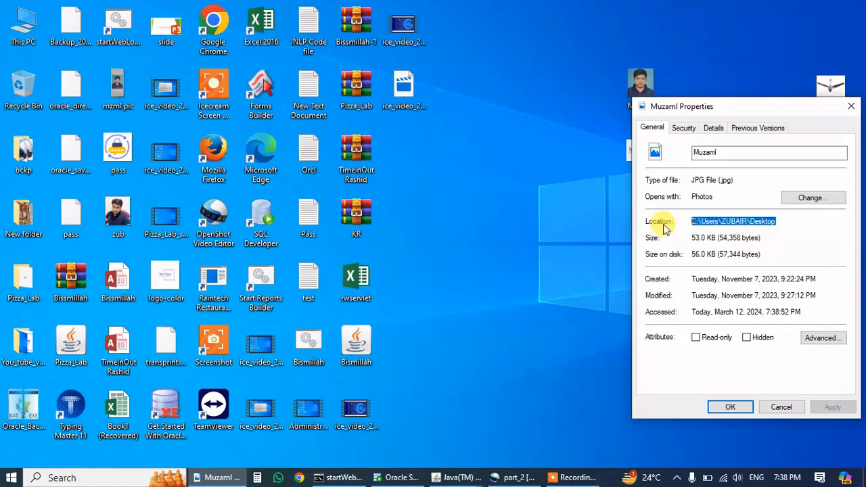
click(457, 477)
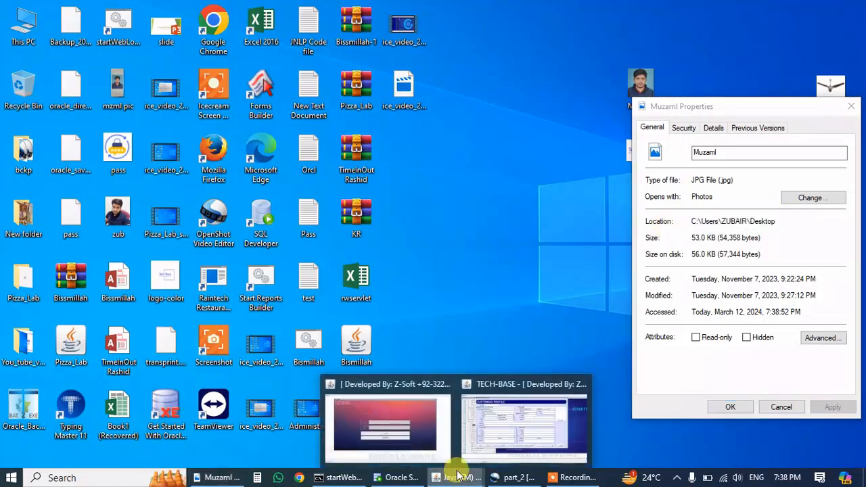
click(484, 404)
Upload the photo from the Desktop path plus \MUZAML.JPG, then save and close the profile.
click(489, 188)
text(C:\USERS\ZUBAIR\DESKTOP)
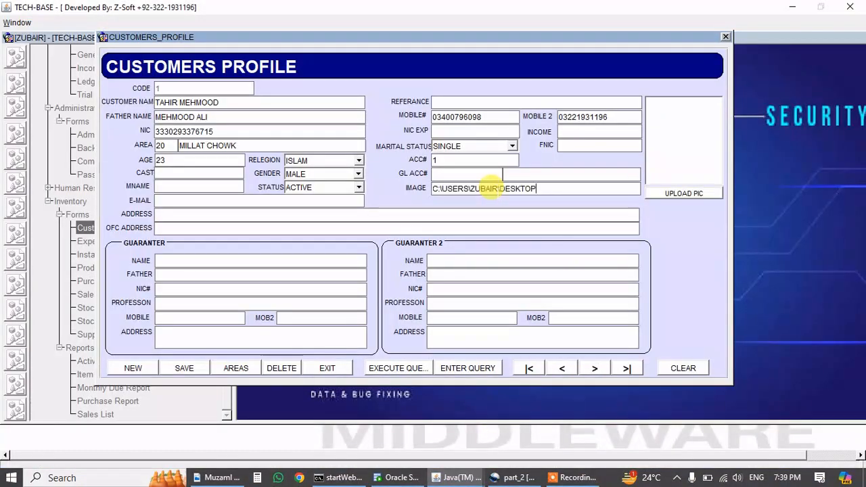
text(\MUZAML.JPG)
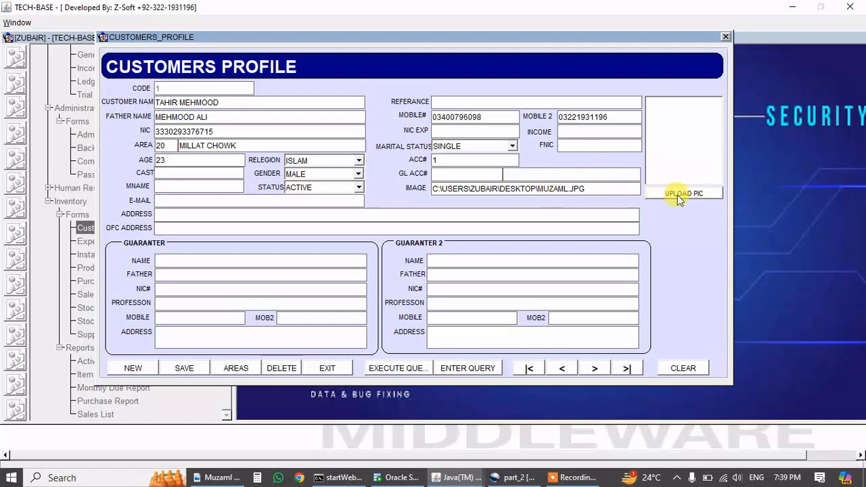
click(679, 194)
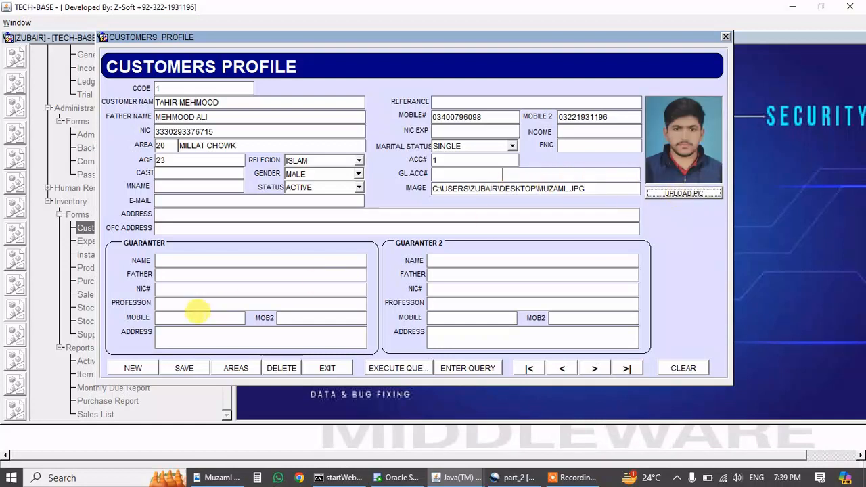
click(180, 367)
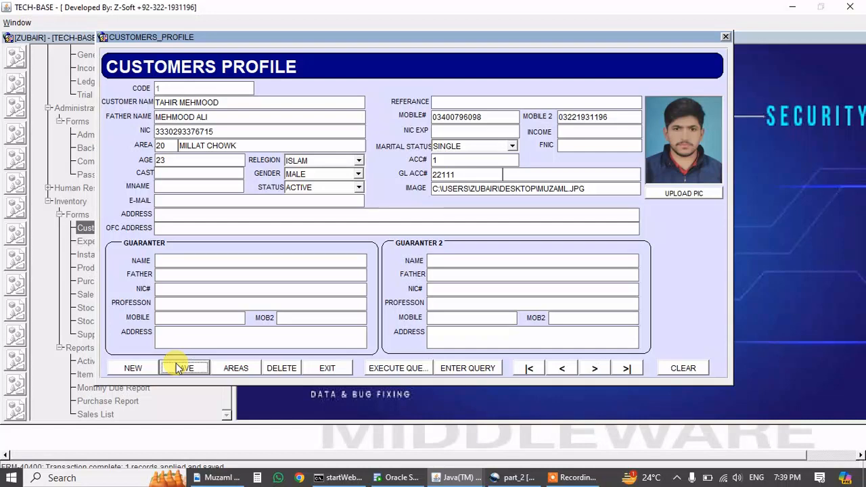
click(328, 368)
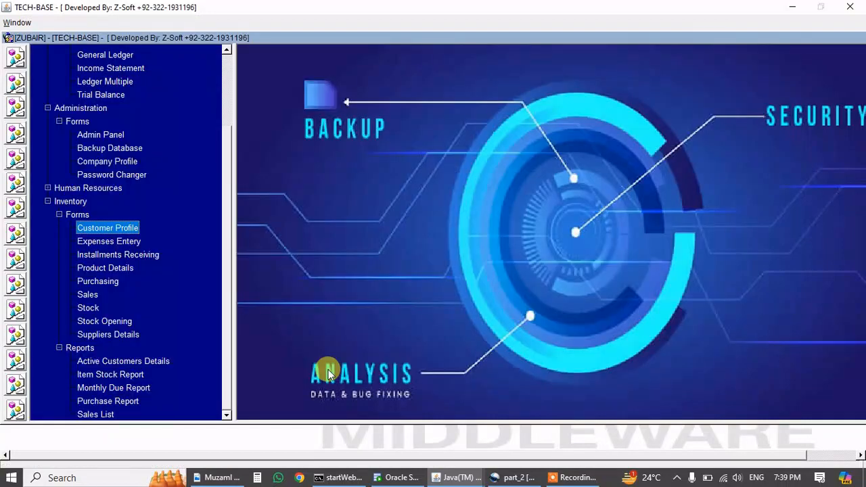
Open Sales Form sale 1001, choose the customer's receivable account, and assign the 3% Sales Officer.
click(85, 295)
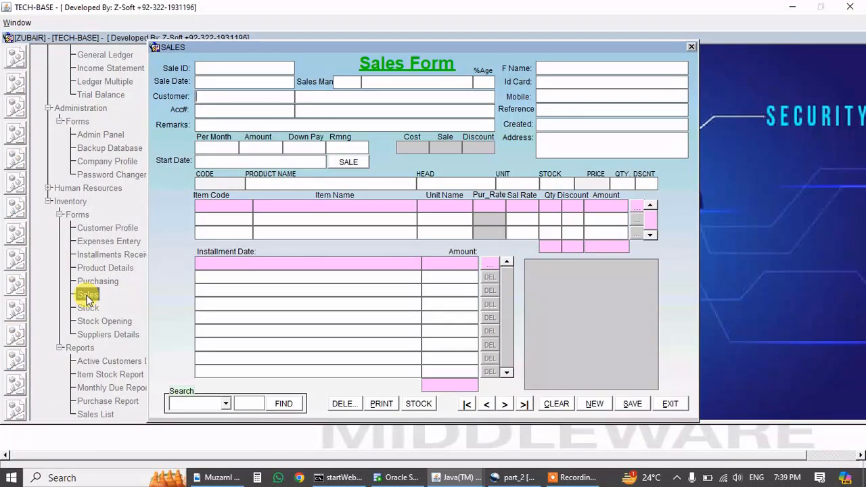
key(F9)
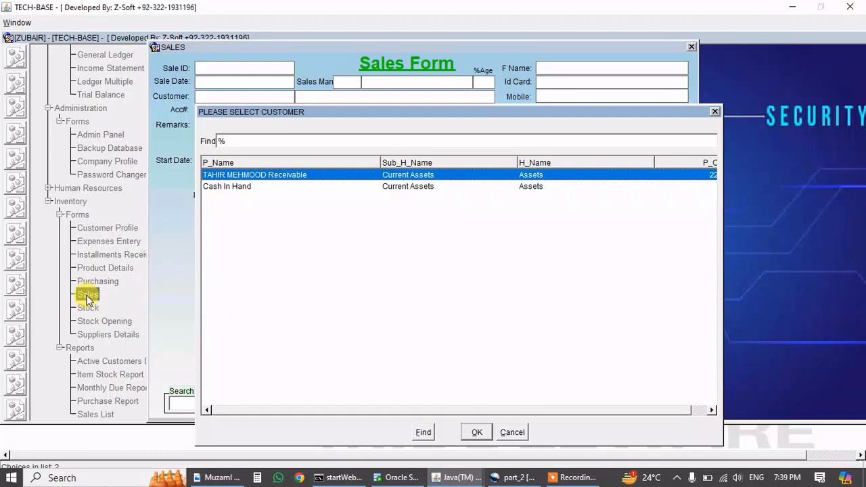
key(Return)
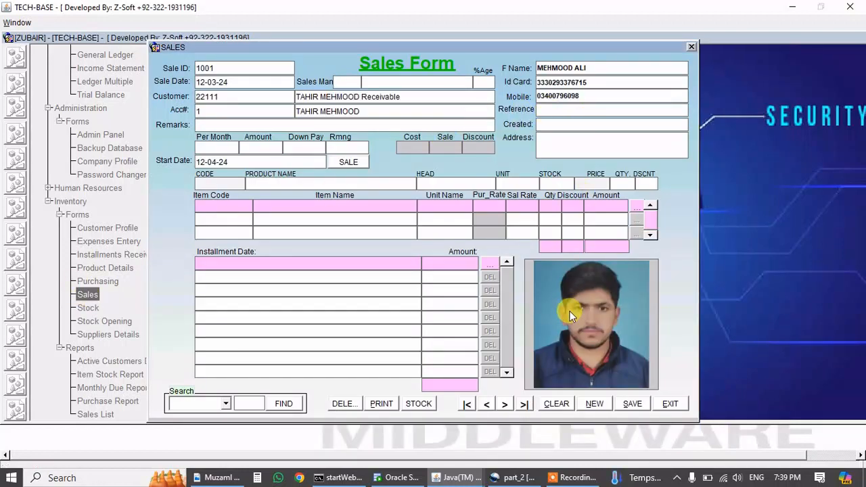
key(ctrl+l)
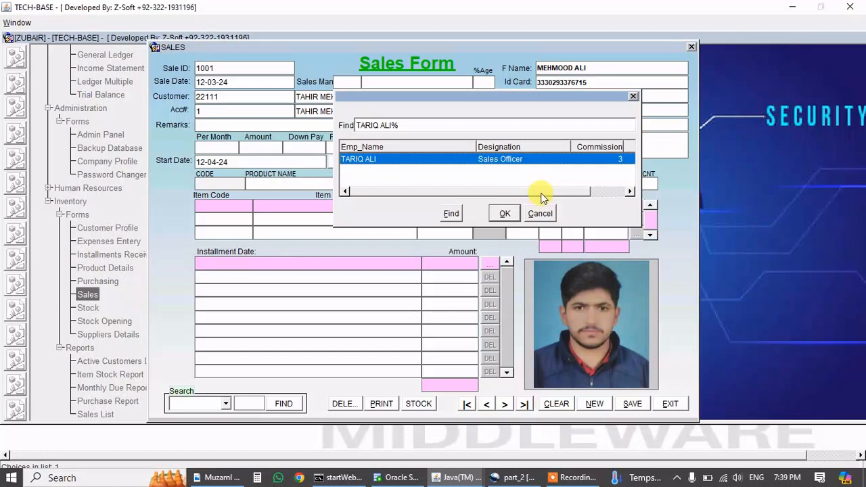
drag(541, 193, 447, 220)
drag(434, 188, 402, 196)
drag(480, 193, 517, 193)
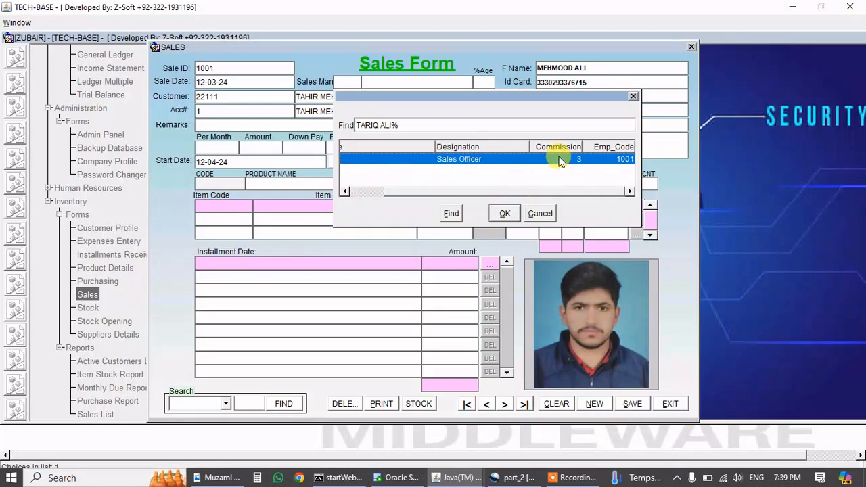
click(504, 213)
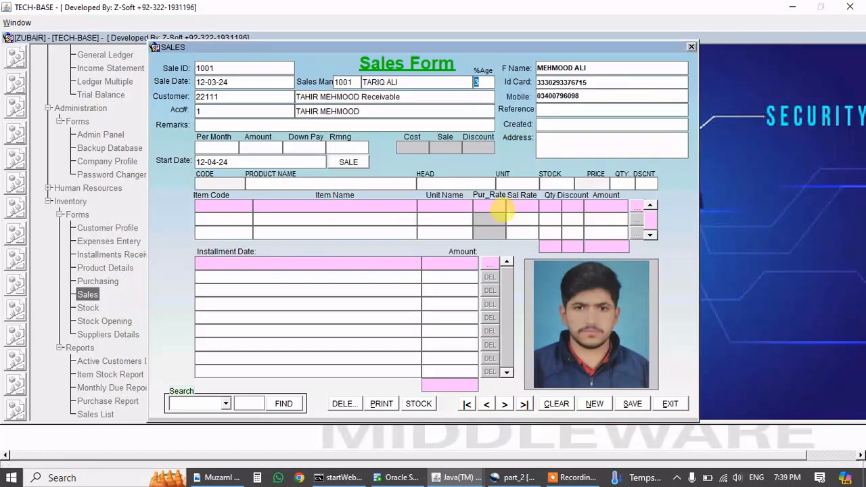
Set 2500 per month and add a Ceiling Fan line, changing its price from 12000 to 13000.
key(Tab)
text(500)
key(Return)
key(Return)
key(Return)
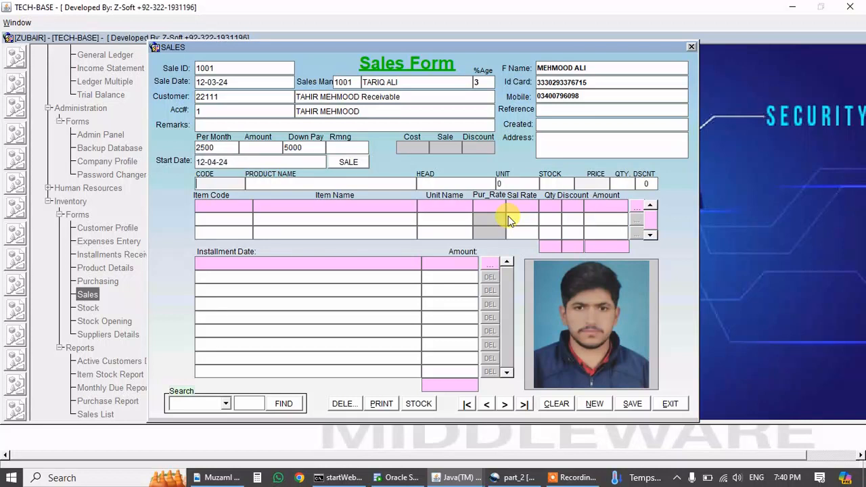
key(F9)
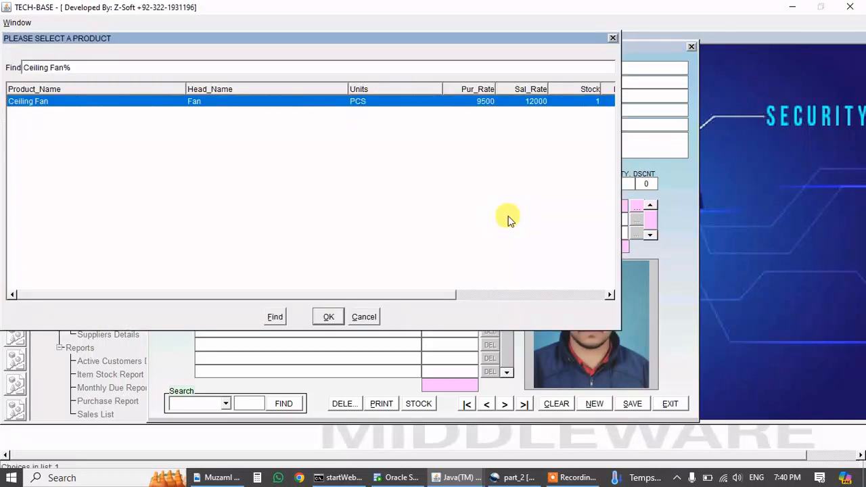
drag(374, 294, 352, 302)
key(Return)
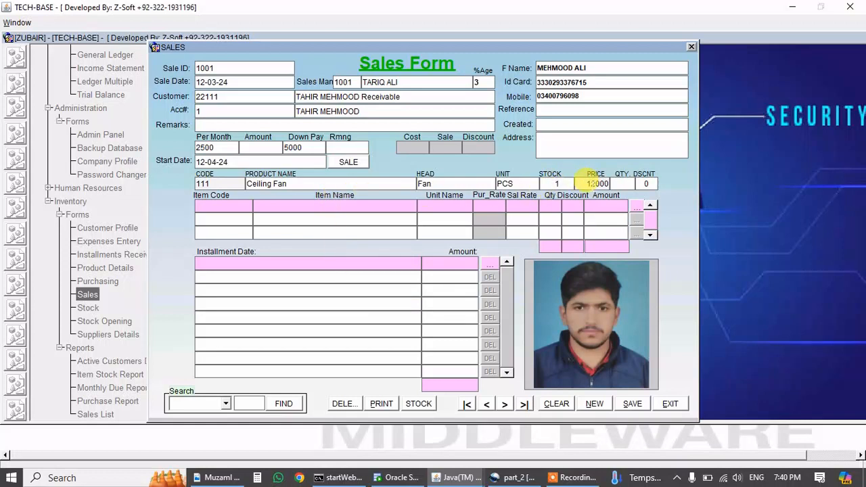
double_click(598, 182)
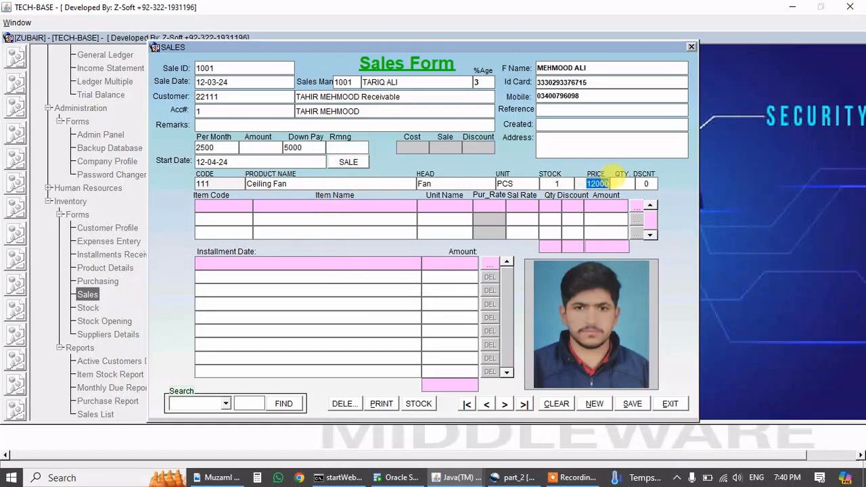
text(13)
key(Return)
key(Return)
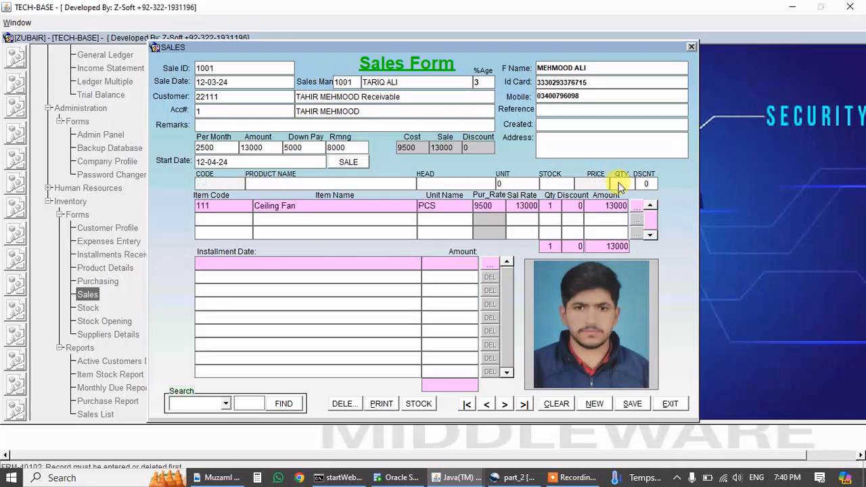
Generate installments of three 2500 payments plus a final 500, review them, then save and close.
click(348, 162)
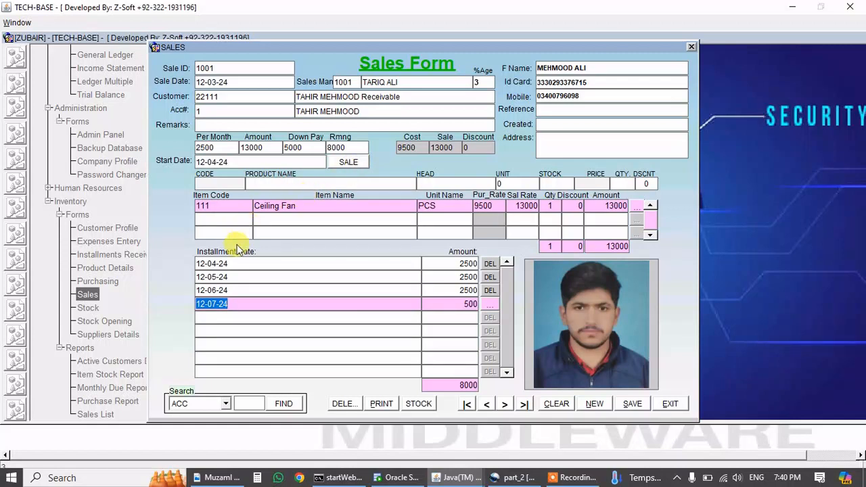
click(226, 263)
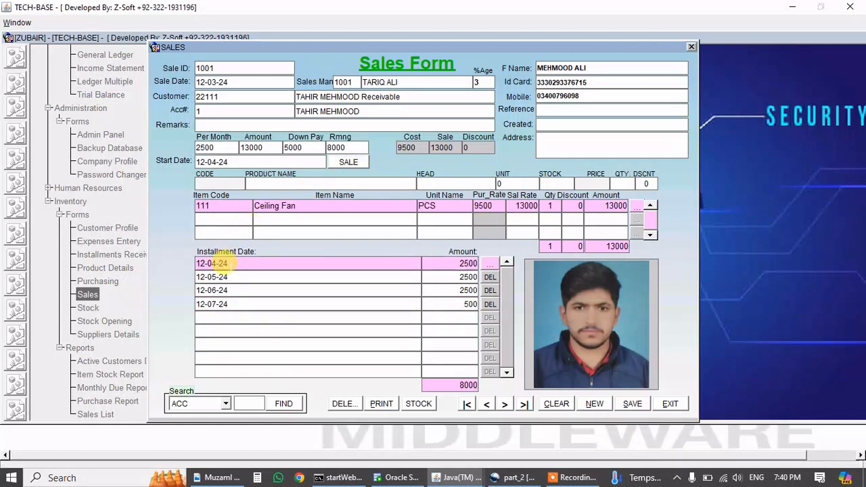
click(227, 275)
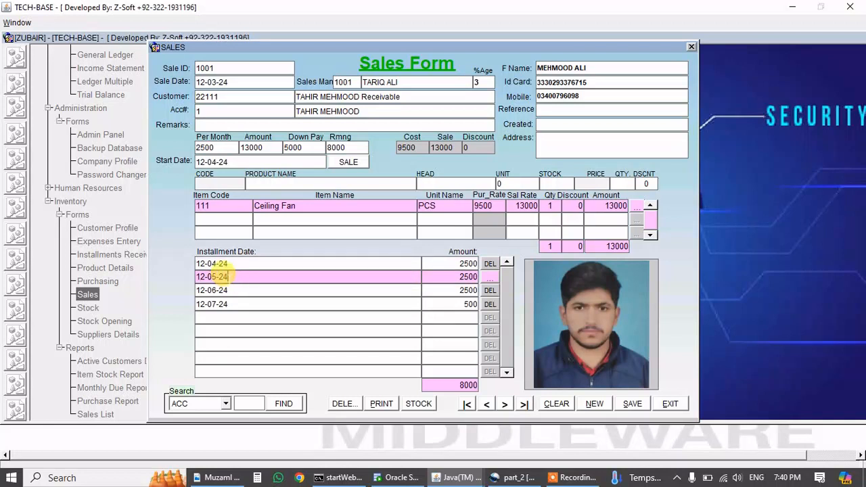
click(237, 290)
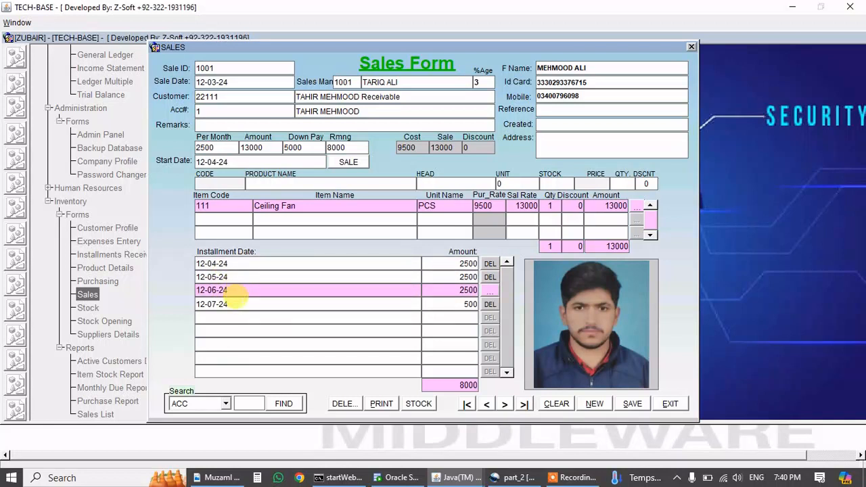
click(233, 304)
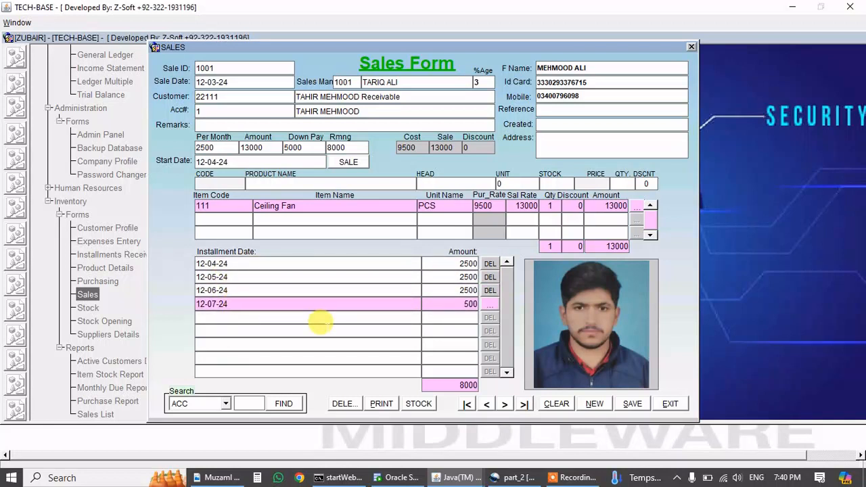
click(632, 406)
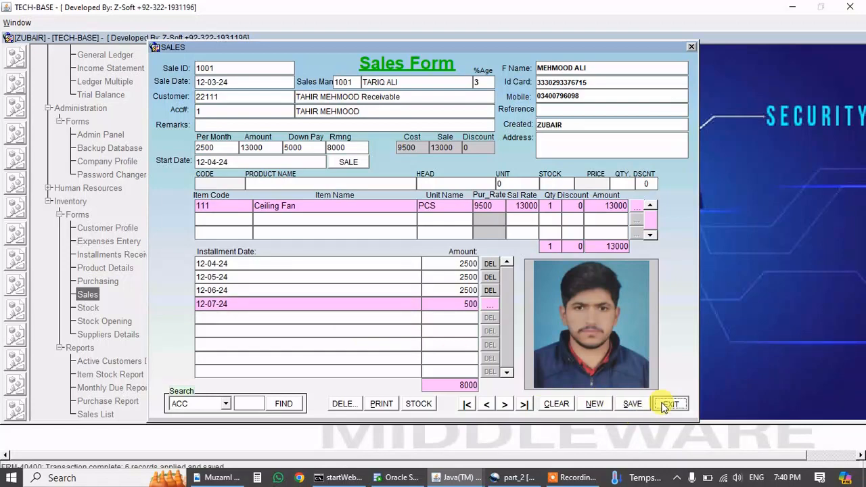
click(663, 403)
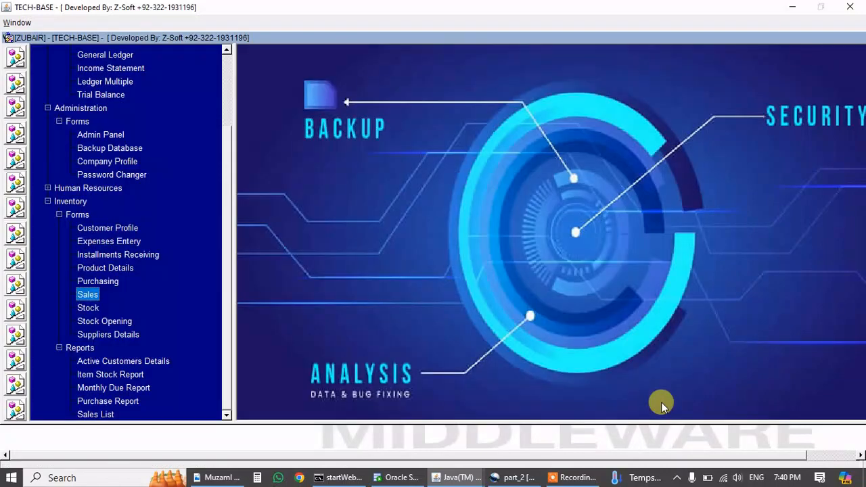
Reopen the Sales Form, search sales by account 1, then clear the form.
double_click(88, 296)
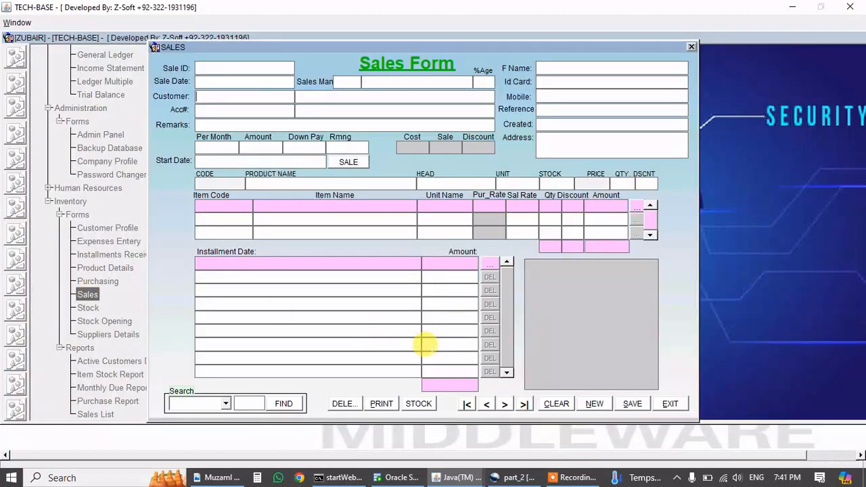
click(226, 404)
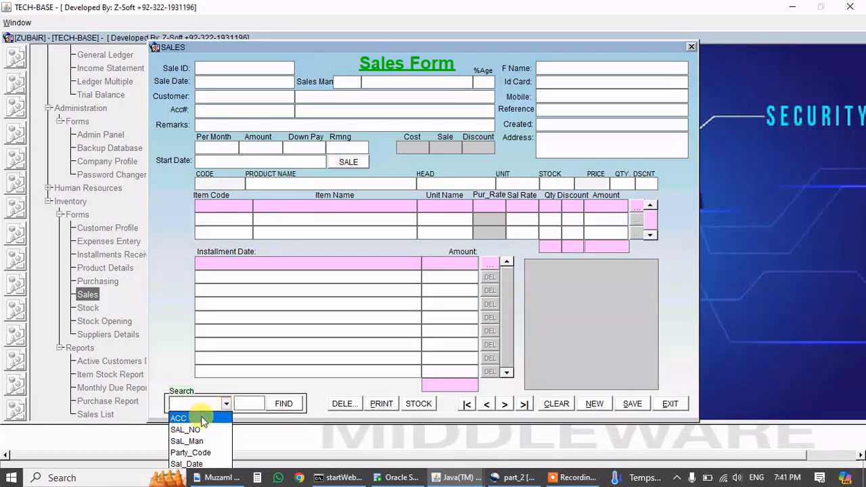
click(201, 418)
click(248, 403)
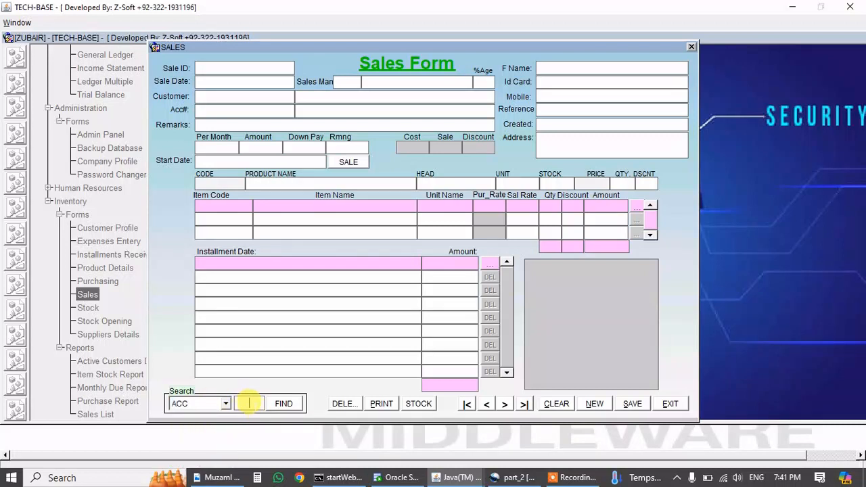
text(1)
key(Return)
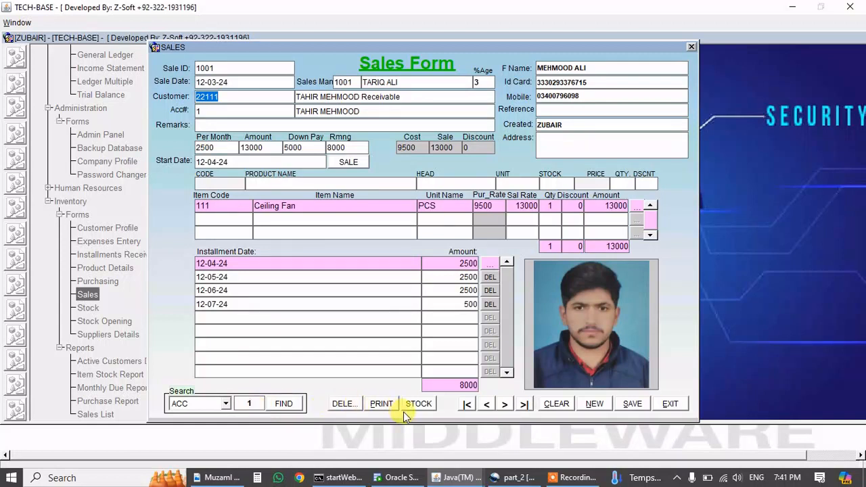
click(556, 403)
Search by sale number 1001, then clear the form.
click(226, 403)
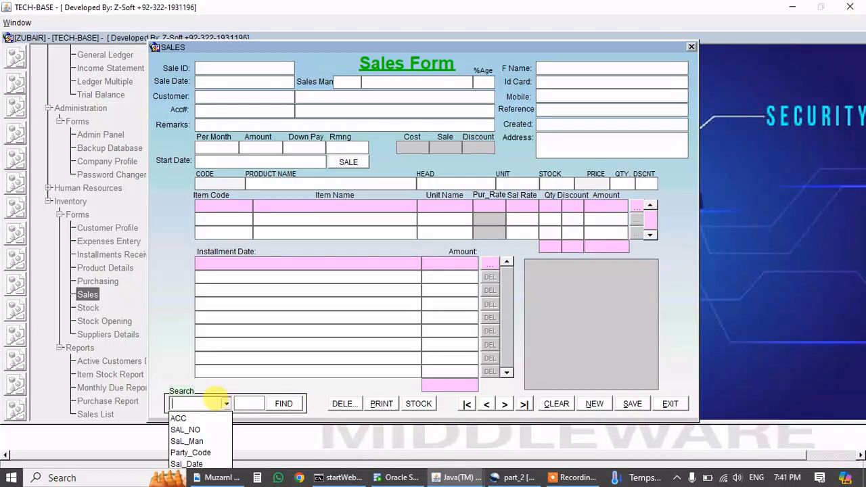
click(193, 425)
click(247, 403)
text(1)
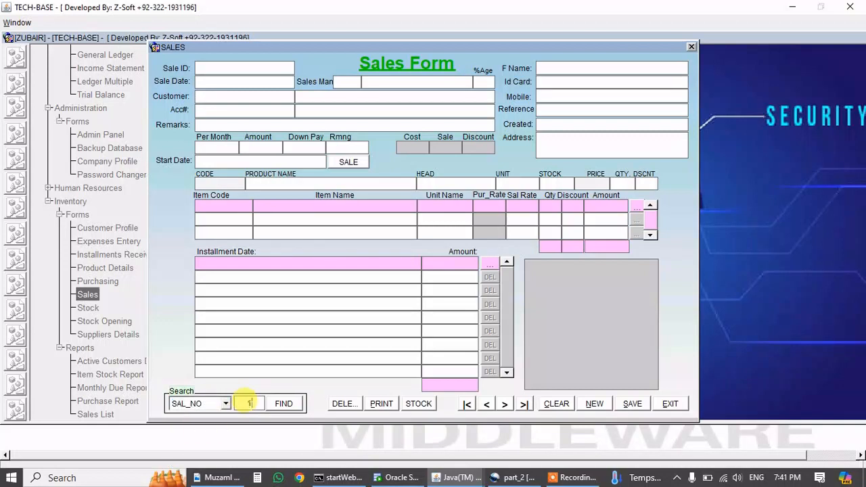
text(001)
key(Return)
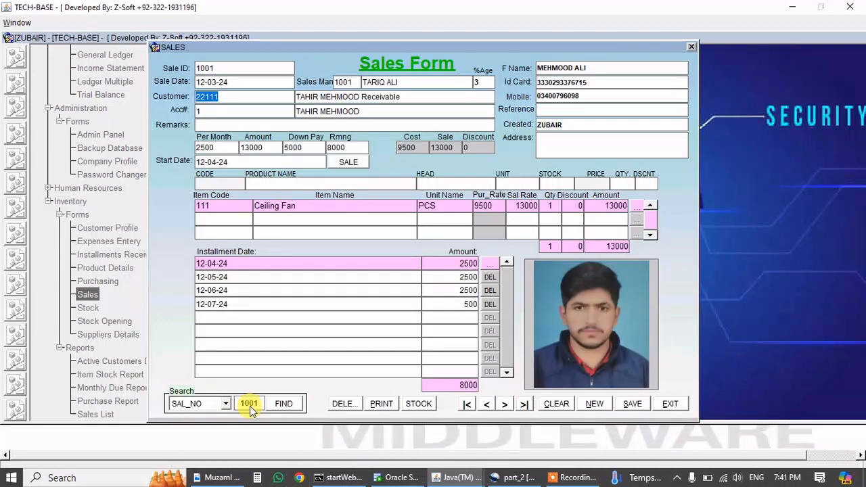
click(556, 403)
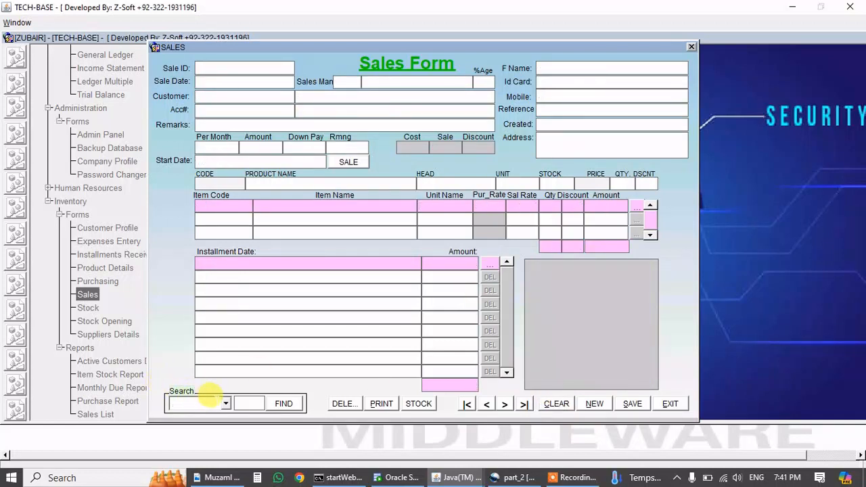
Search by salesman code 1001, then close the Sales form.
click(226, 405)
click(201, 441)
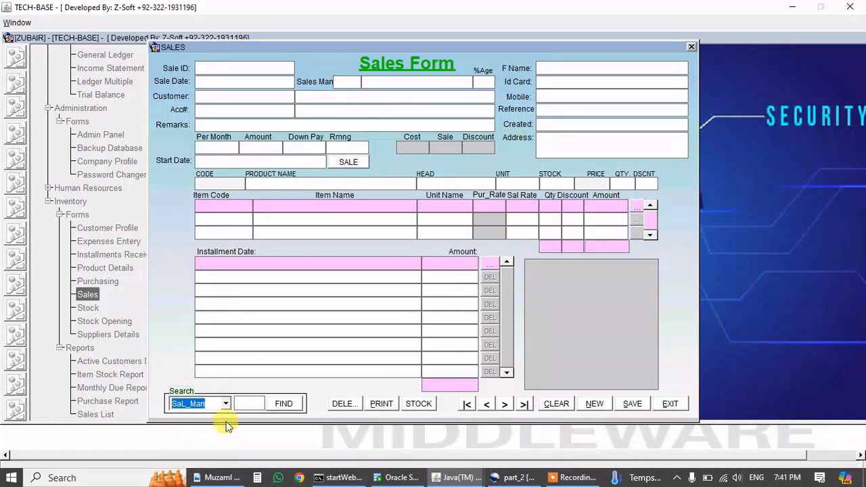
click(244, 403)
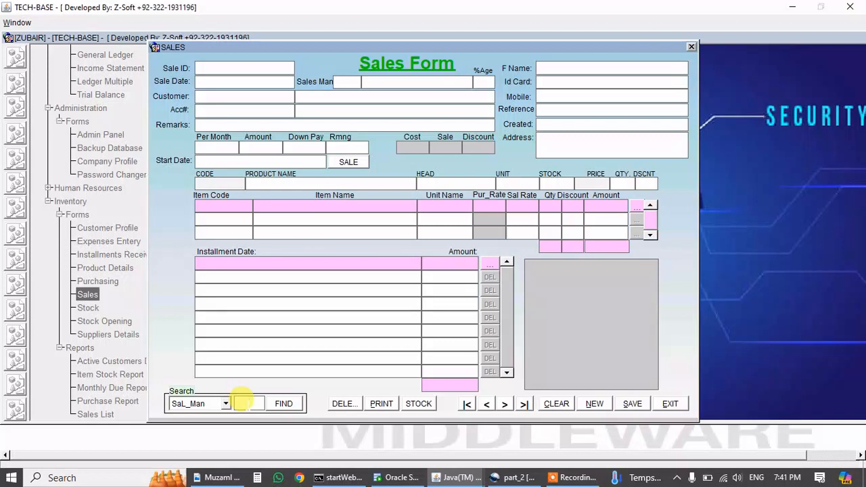
text(1001)
key(Return)
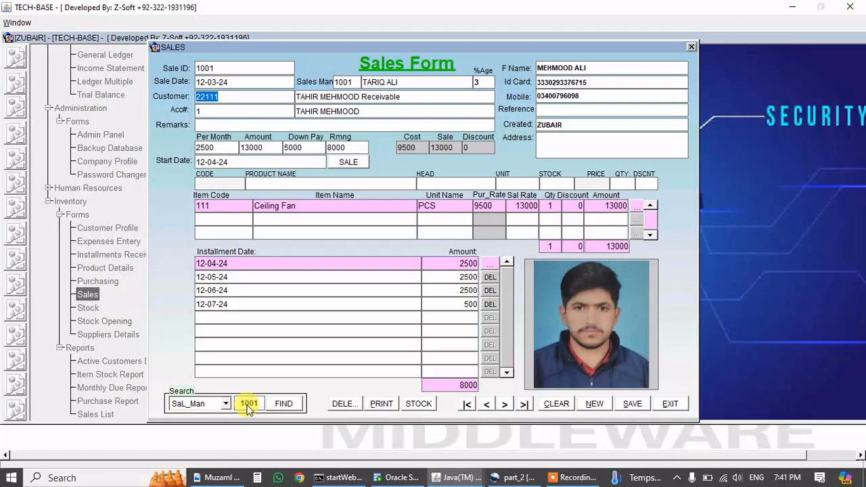
click(666, 403)
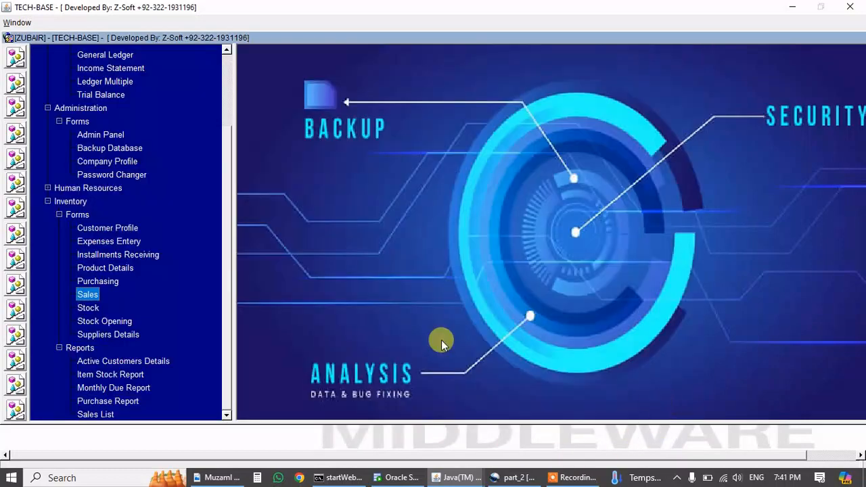
Generate the Sales List PDF report for 12-MAR-24 from Reports.
click(100, 413)
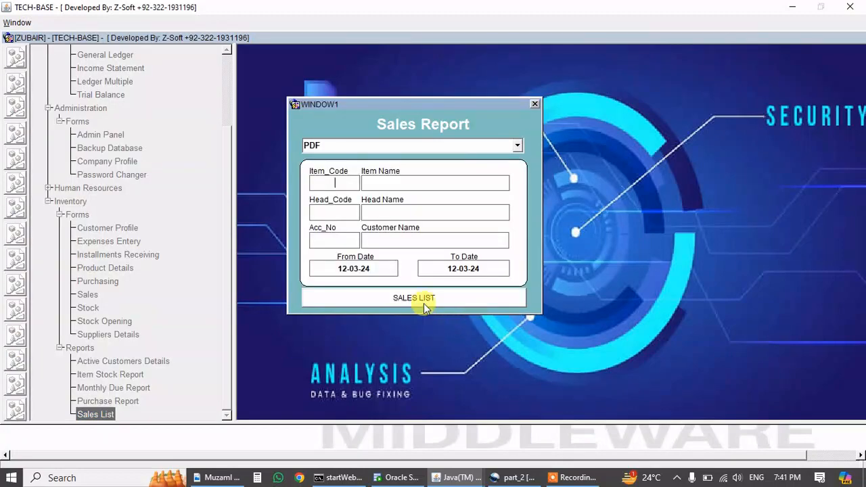
click(423, 301)
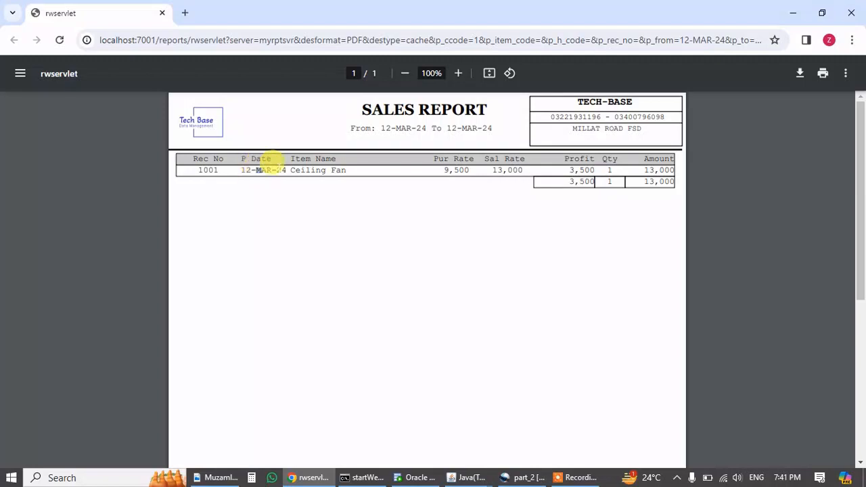
Check the sales report's Ceiling Fan sale rate and 3,500 profit, then close Chrome.
drag(295, 168, 337, 166)
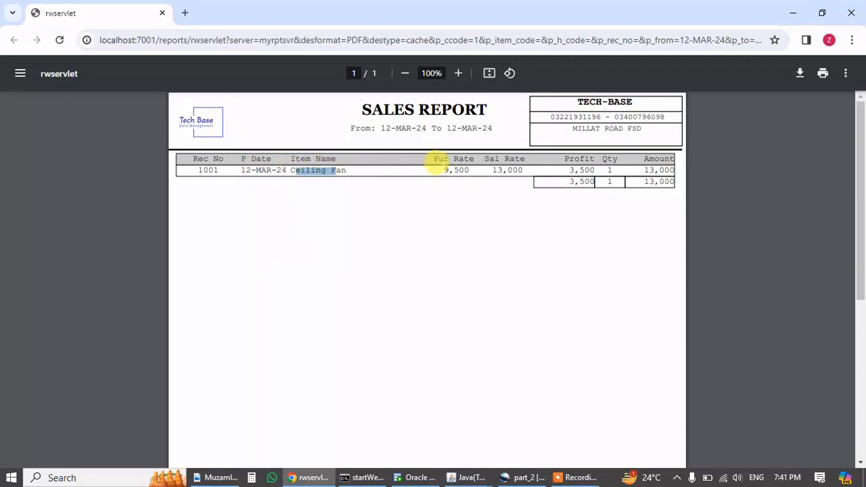
drag(444, 167, 515, 167)
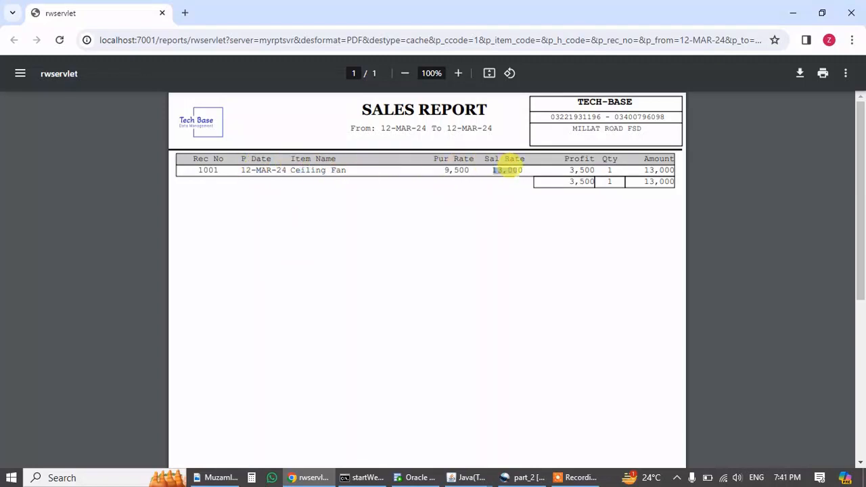
drag(568, 169, 610, 161)
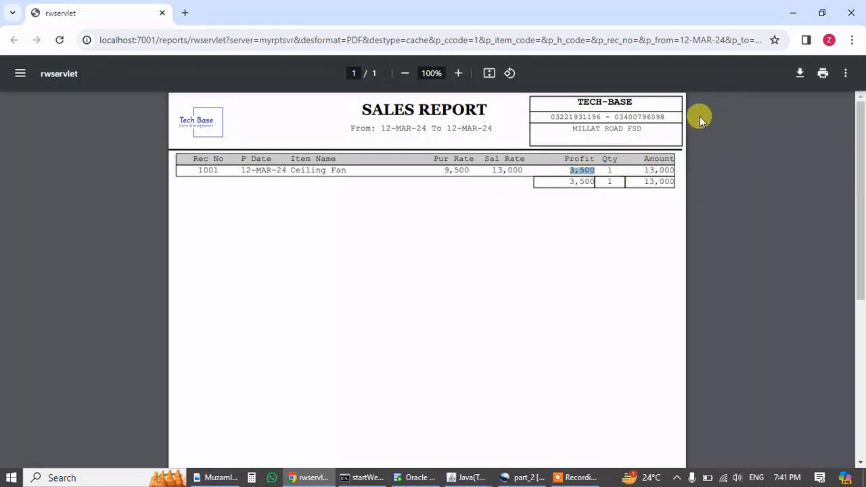
click(851, 12)
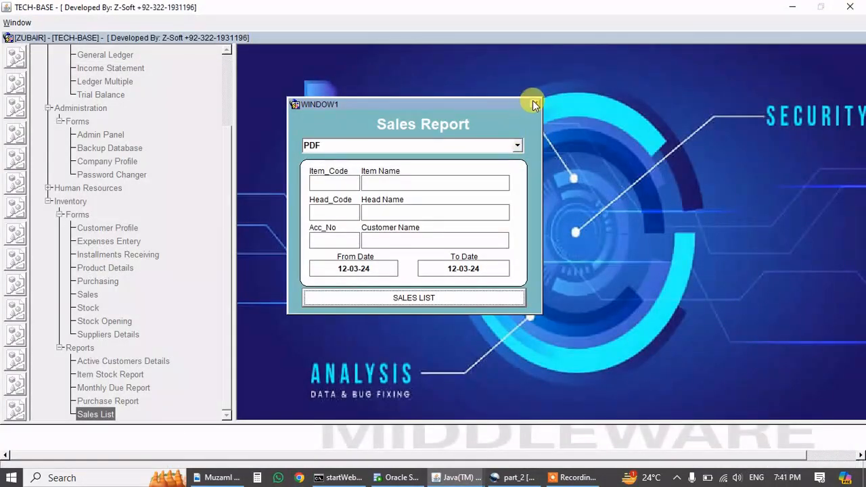
Close the Sales Report dialog and generate the Ceiling Fan stock report from the Purchasing form.
click(533, 105)
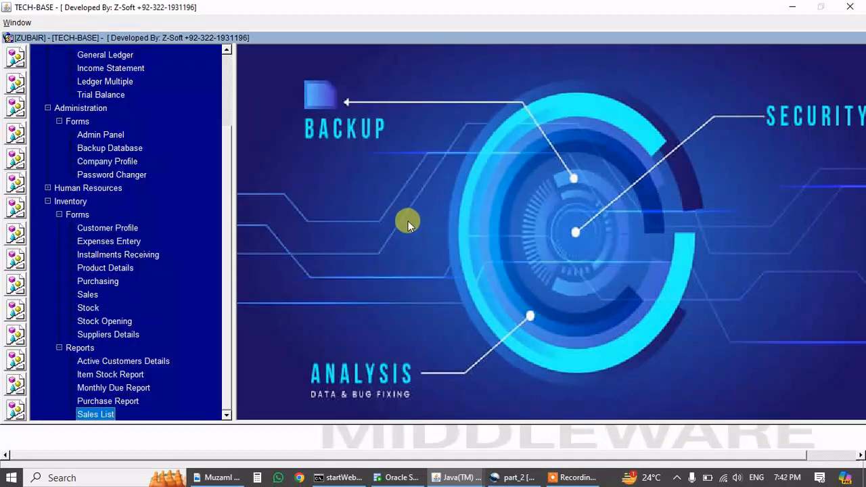
click(102, 281)
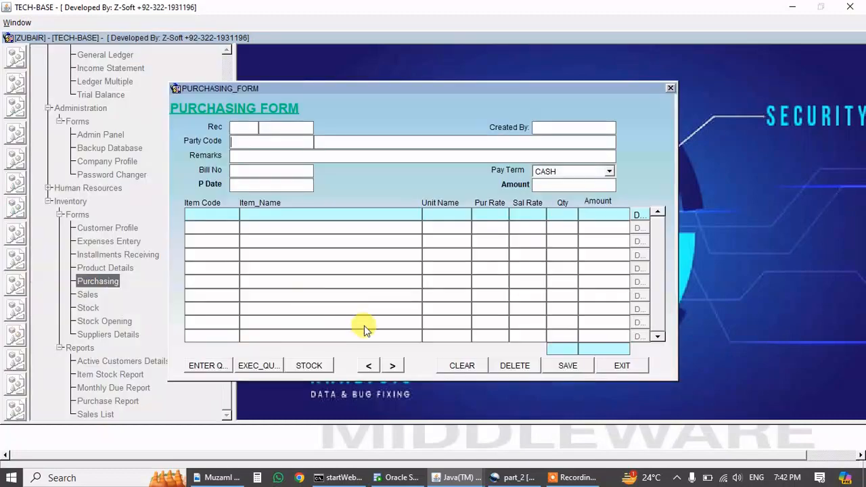
click(310, 364)
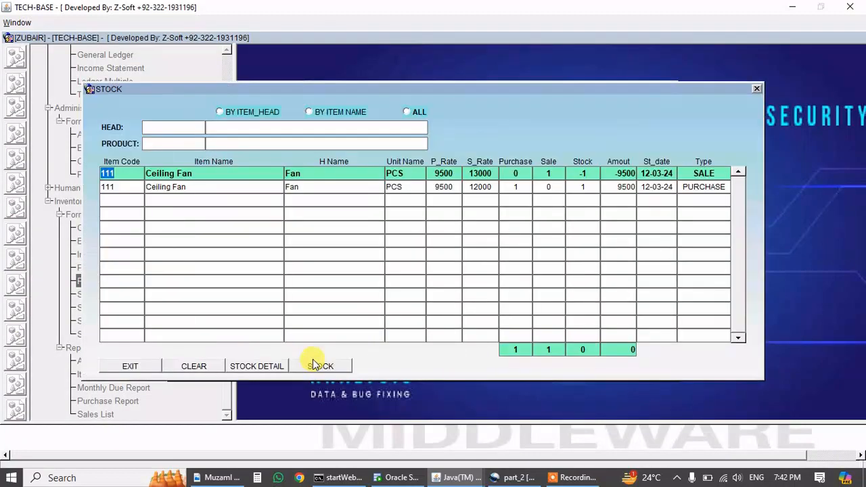
click(479, 188)
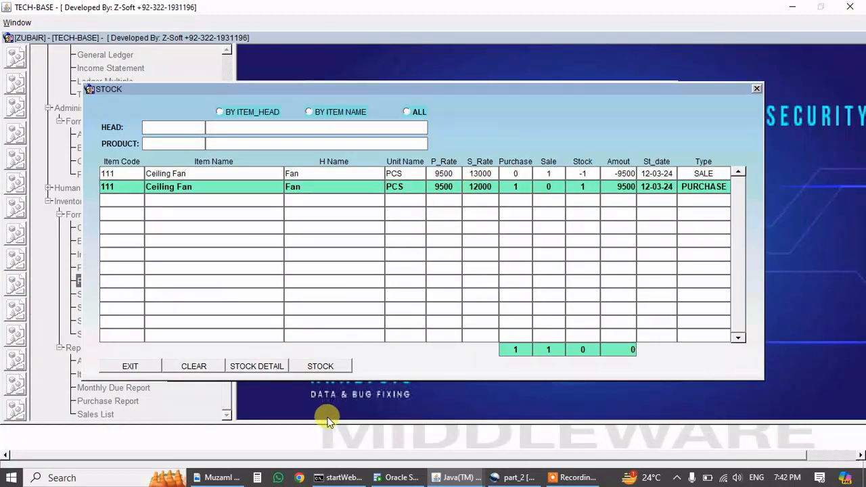
click(328, 368)
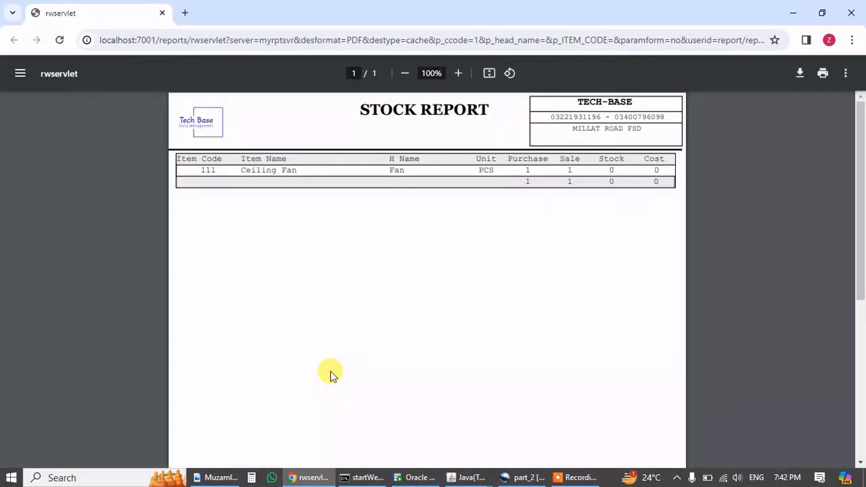
Confirm the Stock Report PDF shows Ceiling Fan with 1 purchased, 1 sold, then close Chrome.
drag(251, 169, 294, 170)
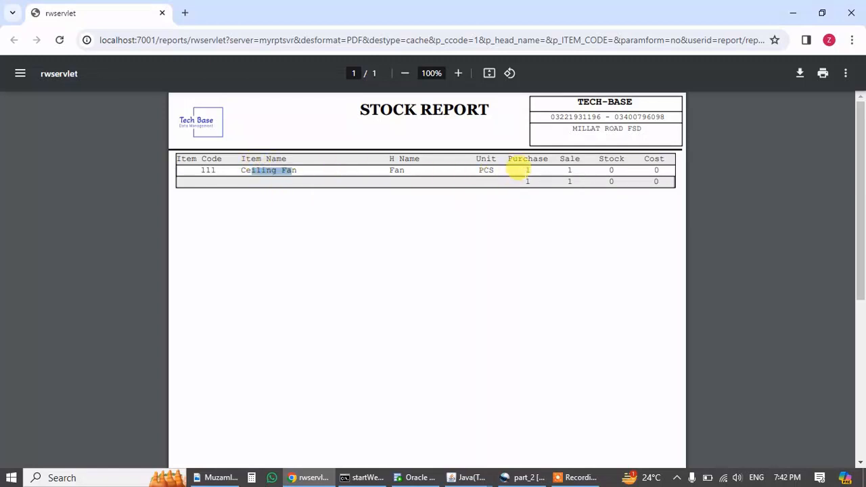
drag(525, 170, 558, 170)
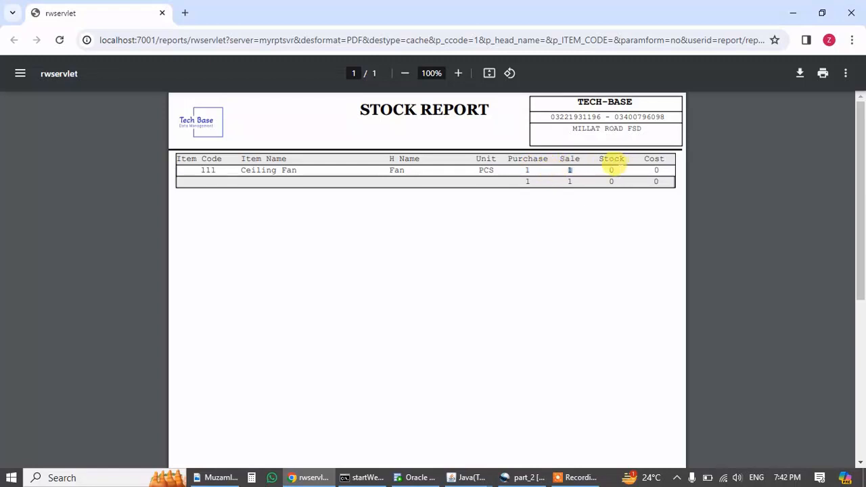
drag(617, 169, 611, 168)
click(851, 12)
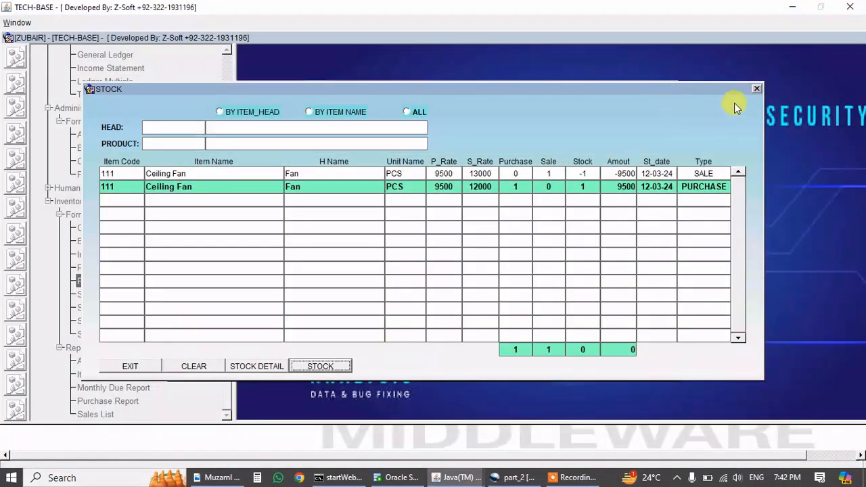
Close the STOCK window and the PURCHASING_FORM window.
click(755, 90)
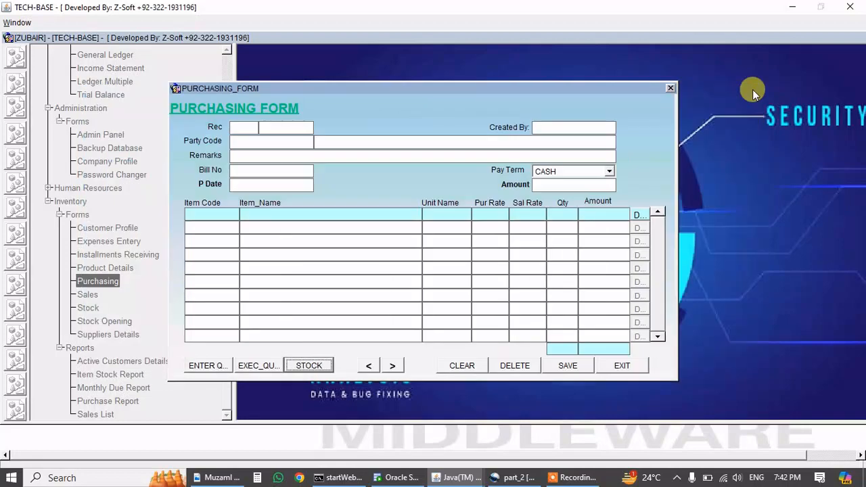
click(671, 89)
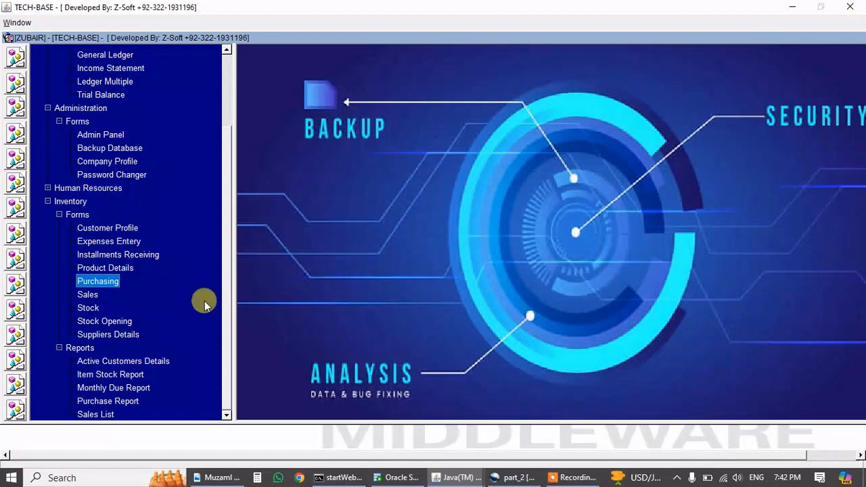
Open the Monthly Due Report and change its month to Apr-2024.
click(127, 390)
double_click(128, 389)
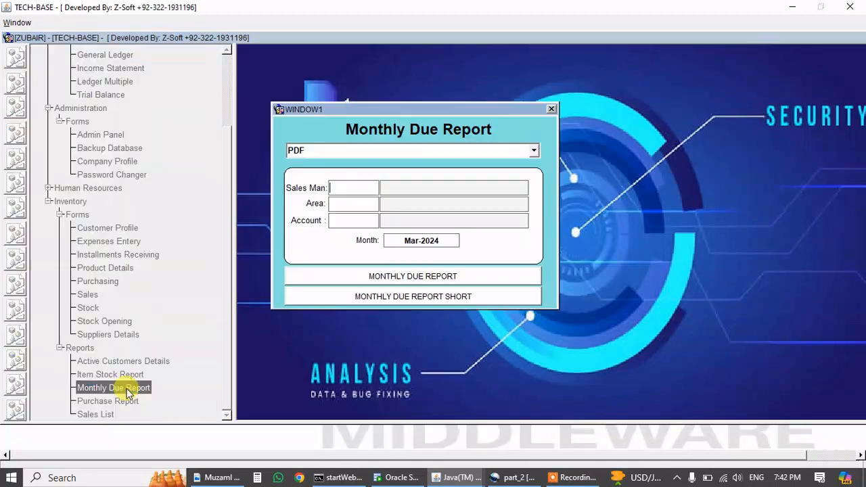
click(415, 236)
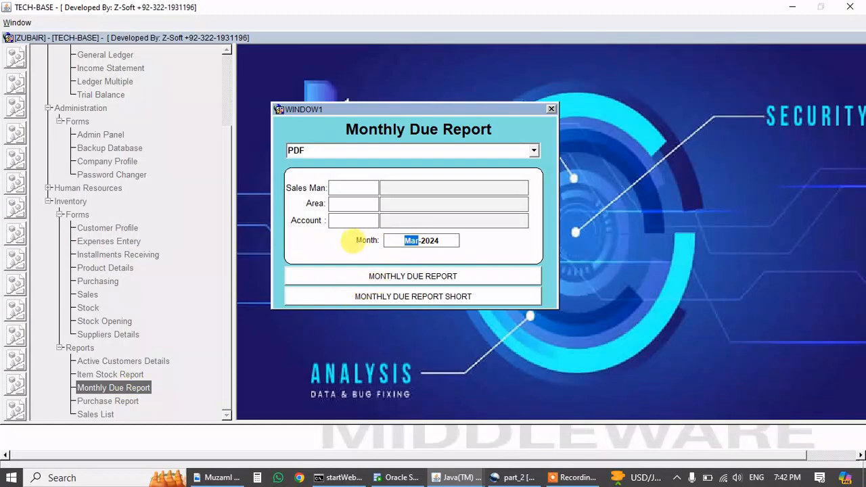
text(Apr)
key(Tab)
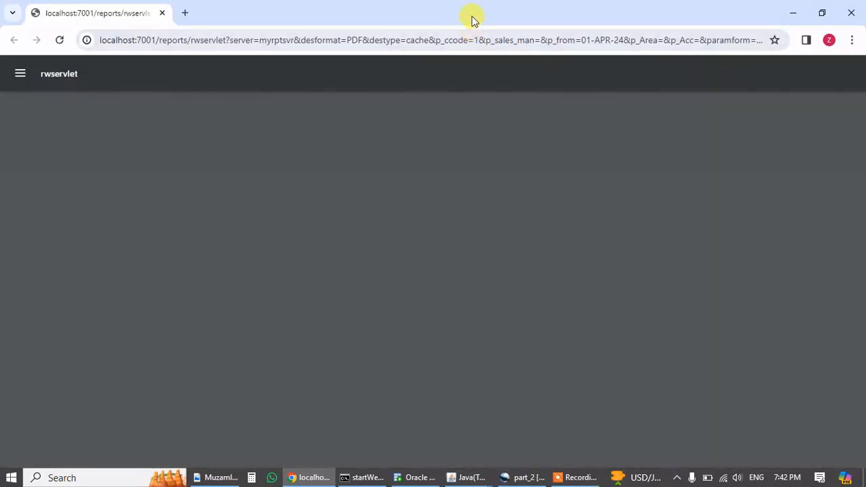
Check the APR-24 due report's 13,000 Ceiling Fan rate, receiving summary and April due date, then close it.
drag(472, 17, 373, 3)
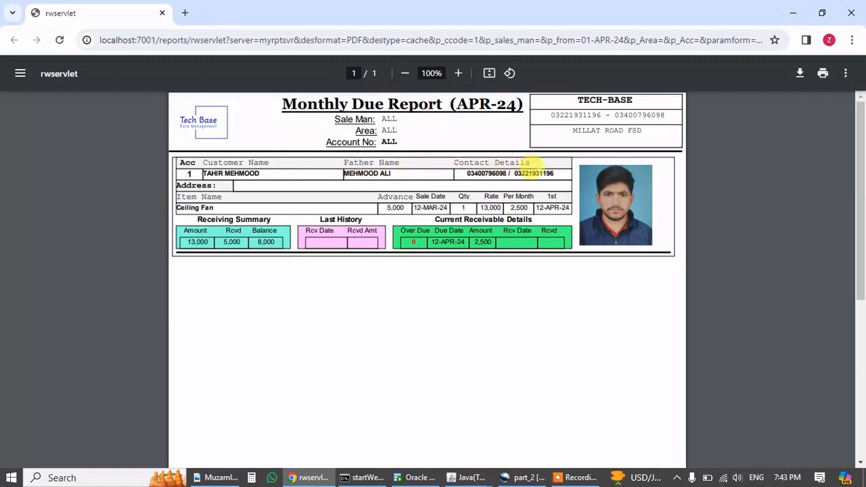
drag(194, 207, 427, 223)
click(430, 200)
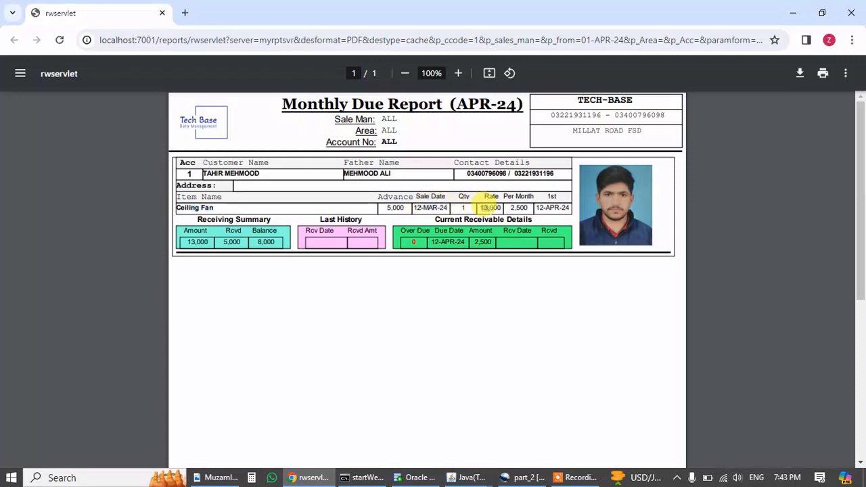
double_click(490, 207)
drag(206, 219, 269, 217)
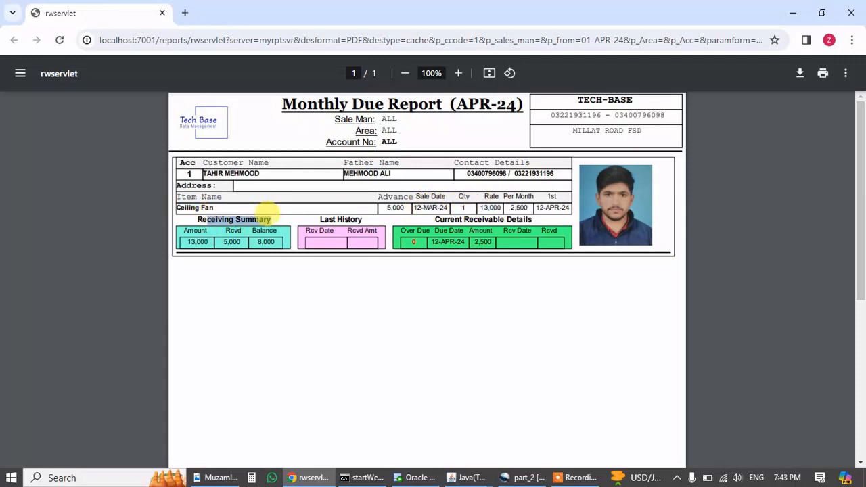
drag(190, 237, 275, 237)
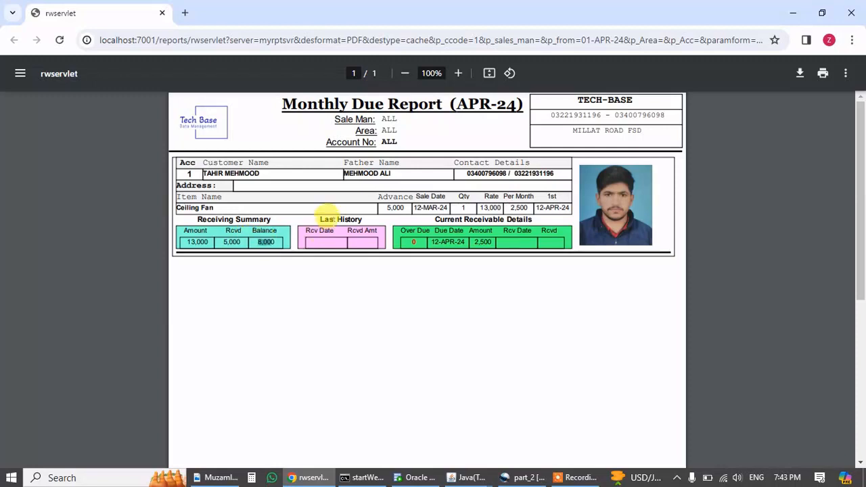
drag(318, 220, 361, 217)
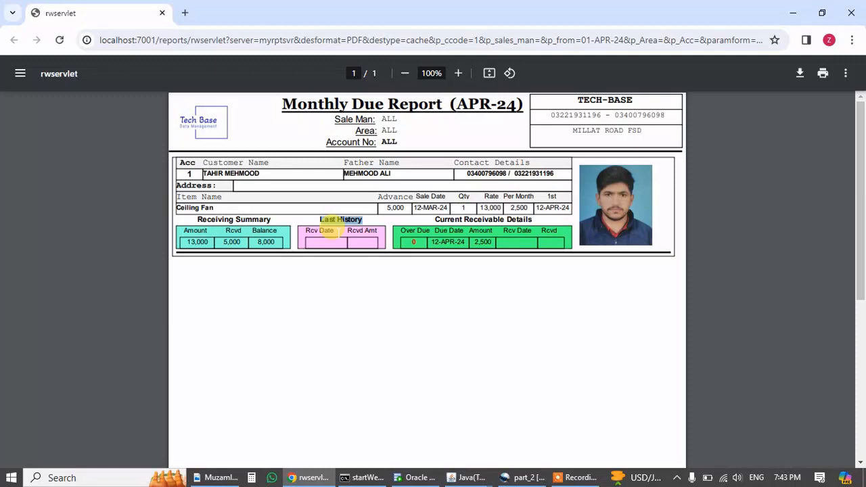
click(448, 237)
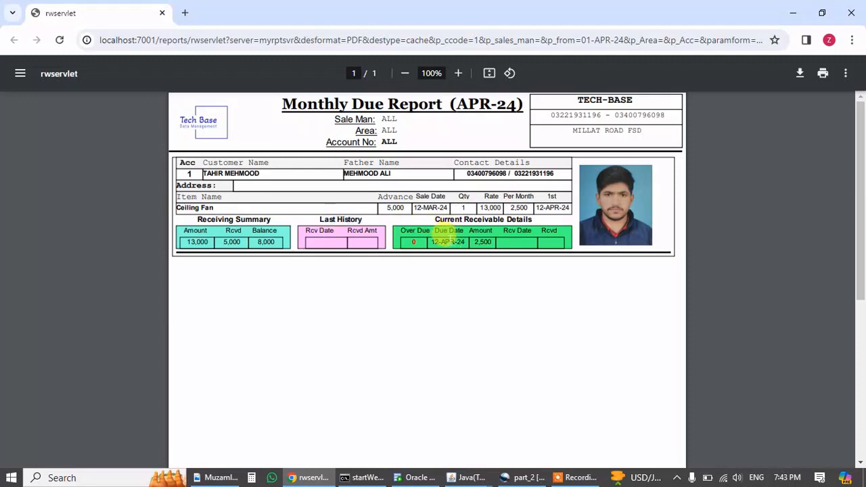
drag(451, 240, 477, 240)
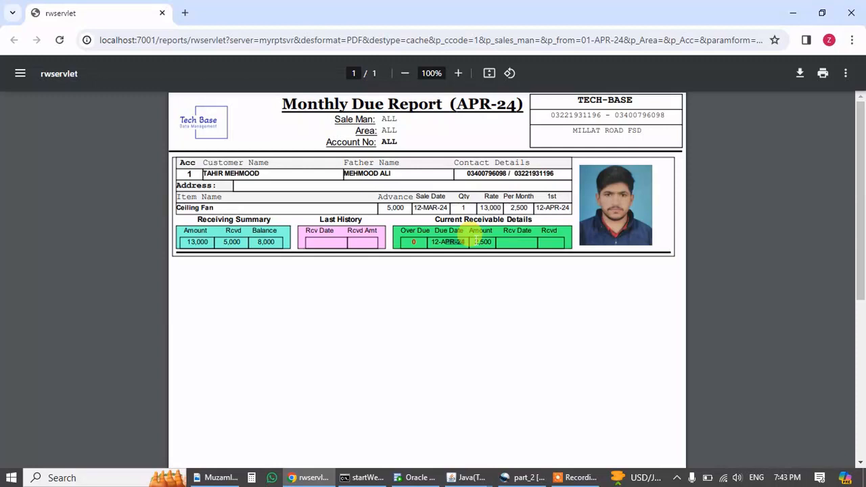
click(850, 13)
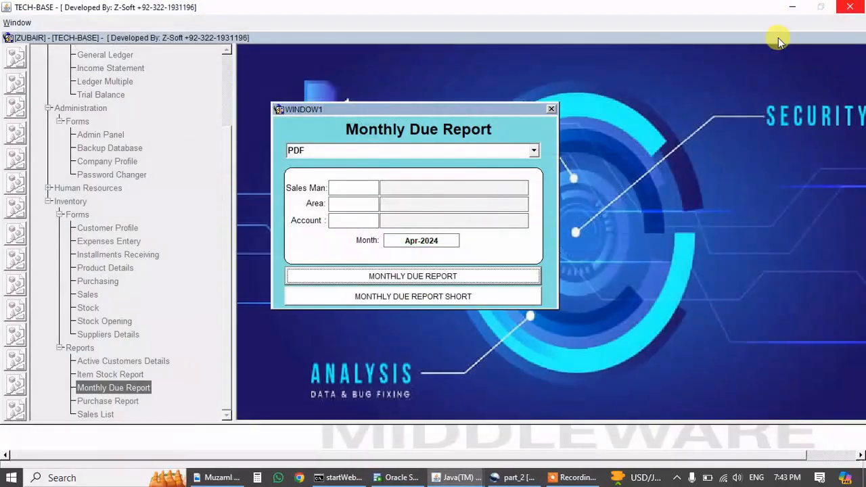
Generate the short due report showing 13000 total, 5000 received, 2500 due, then close it.
click(400, 299)
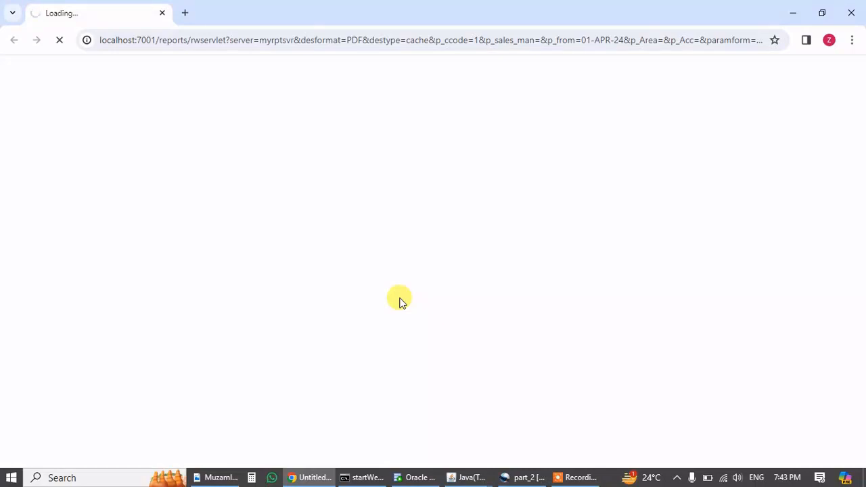
drag(405, 2, 443, 4)
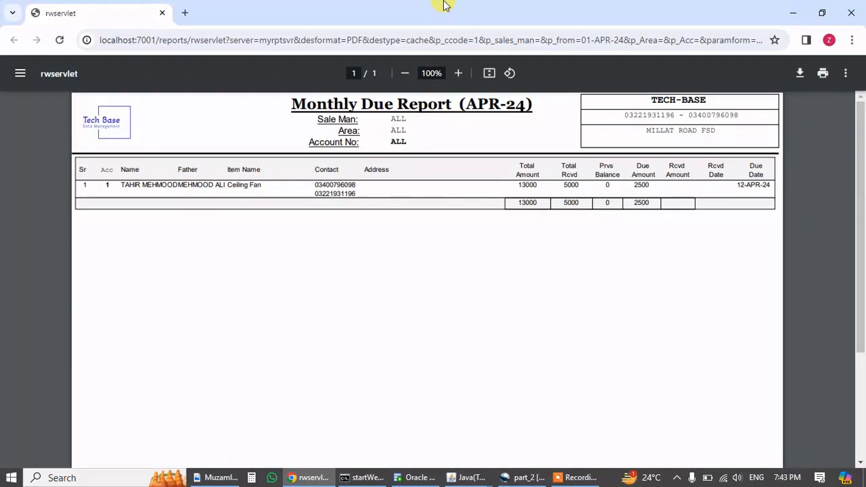
click(851, 12)
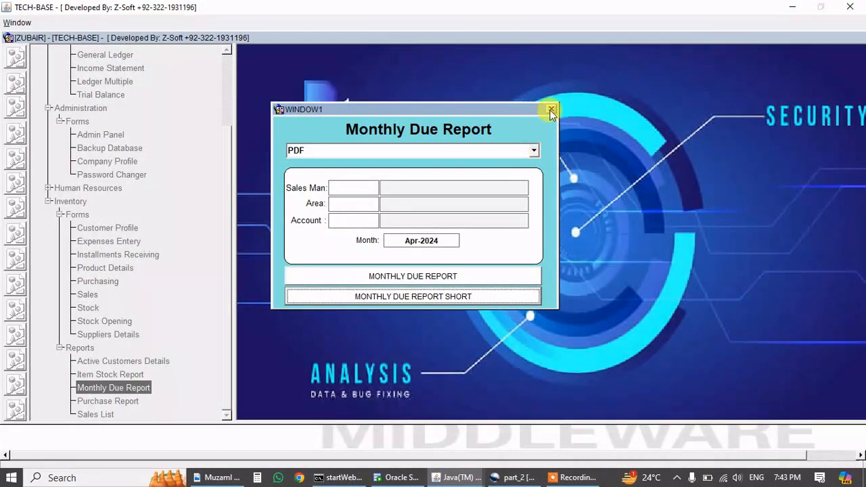
Close the due report form, then view and close the Customers Account Details report for Ceiling Fan.
click(551, 109)
double_click(157, 363)
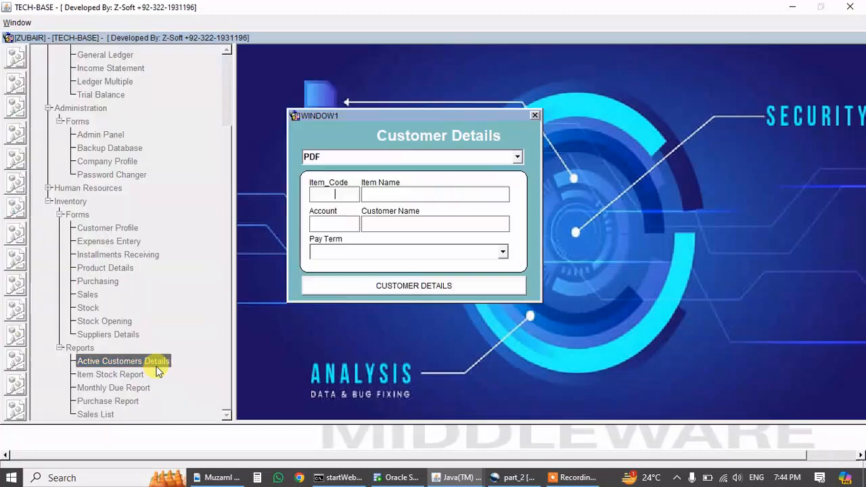
click(422, 285)
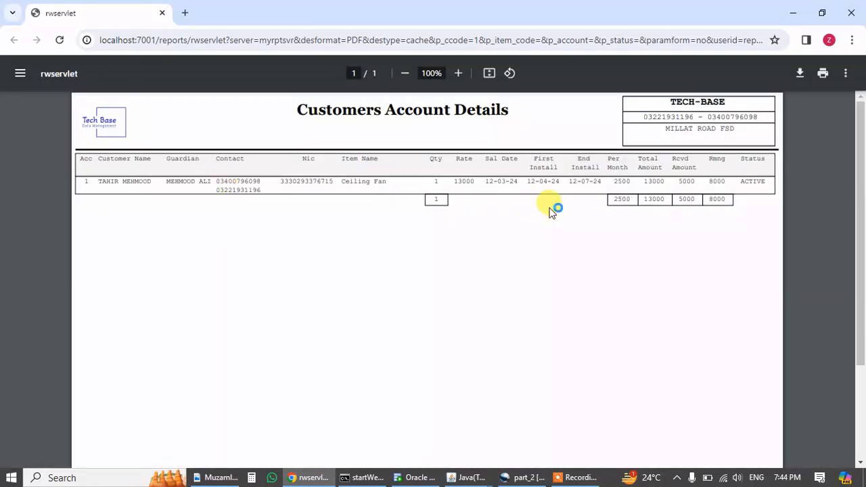
click(851, 13)
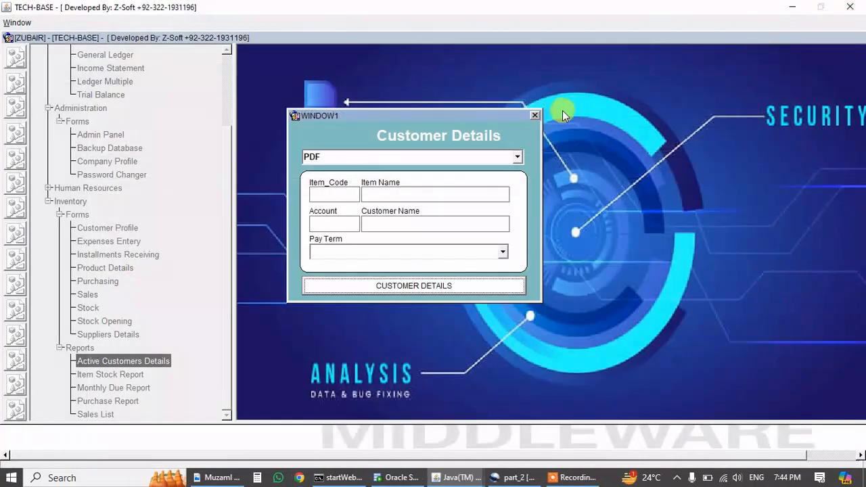
click(534, 116)
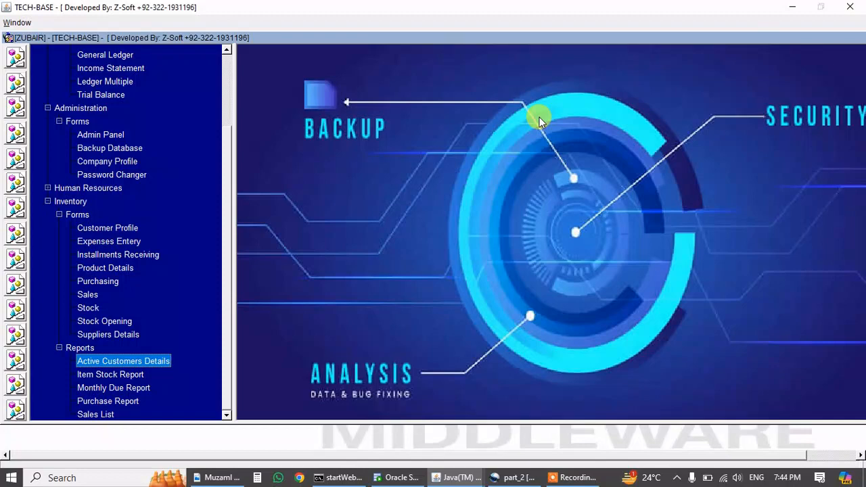
Open Installments Receiving for sale 1001 and select the April installment.
click(120, 255)
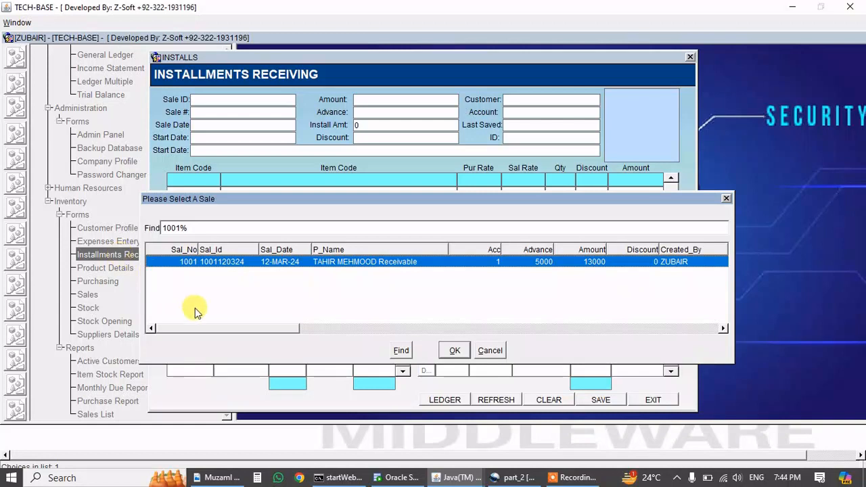
key(Return)
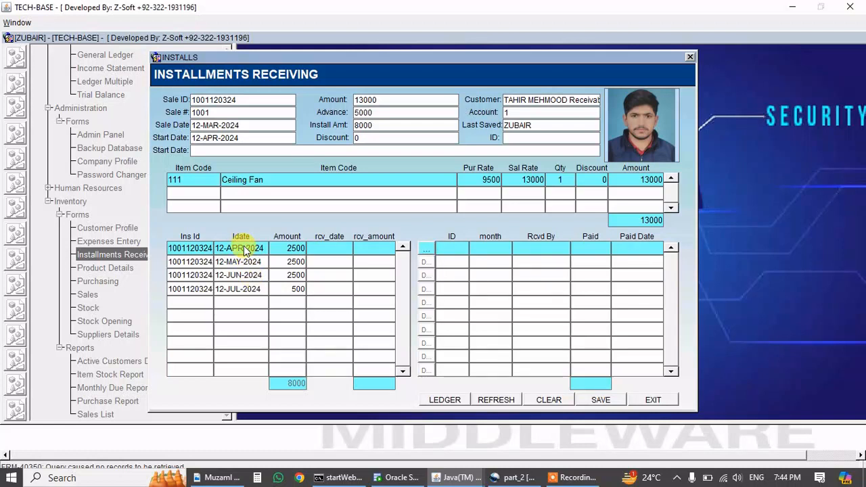
click(416, 277)
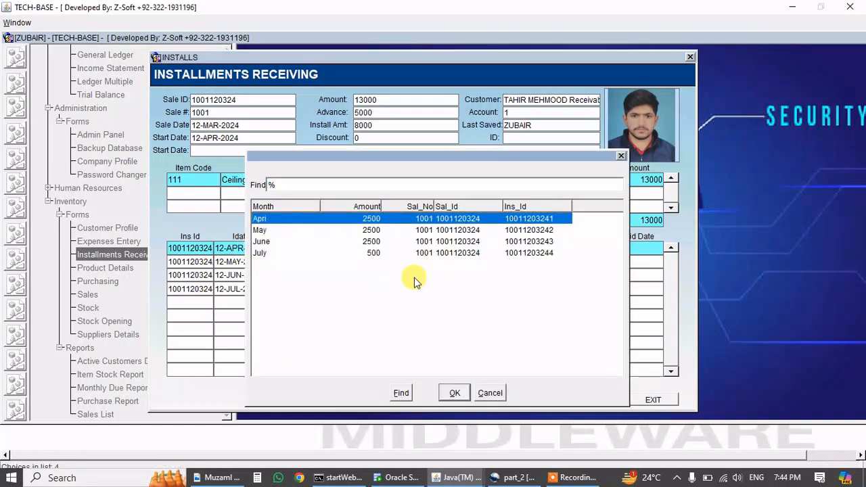
text(apri)
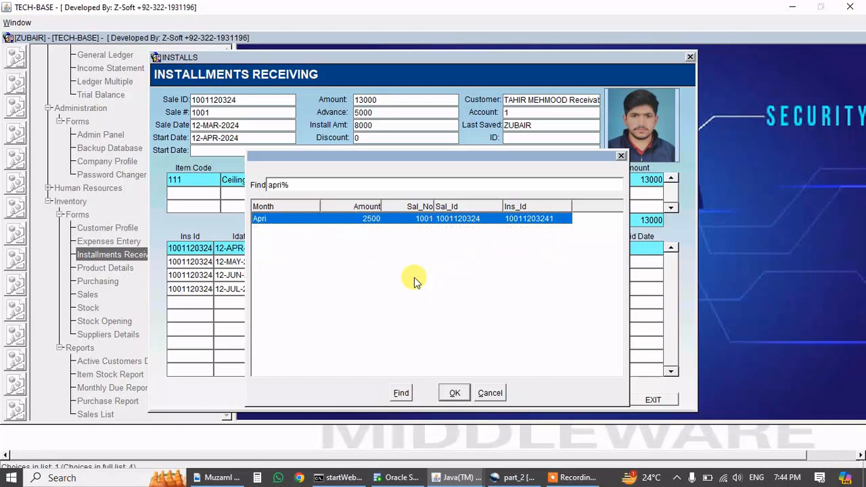
key(Return)
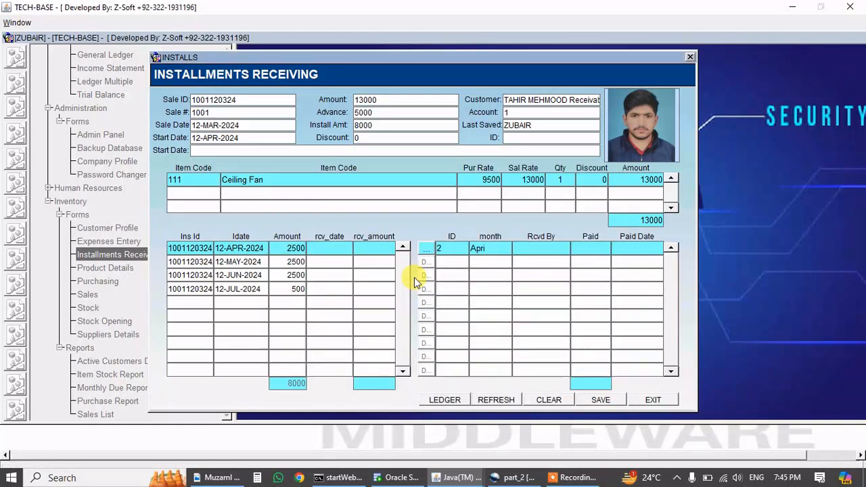
Enter 2000 as the paid amount, save, refresh, and exit the form.
text(2000)
key(Tab)
key(F10)
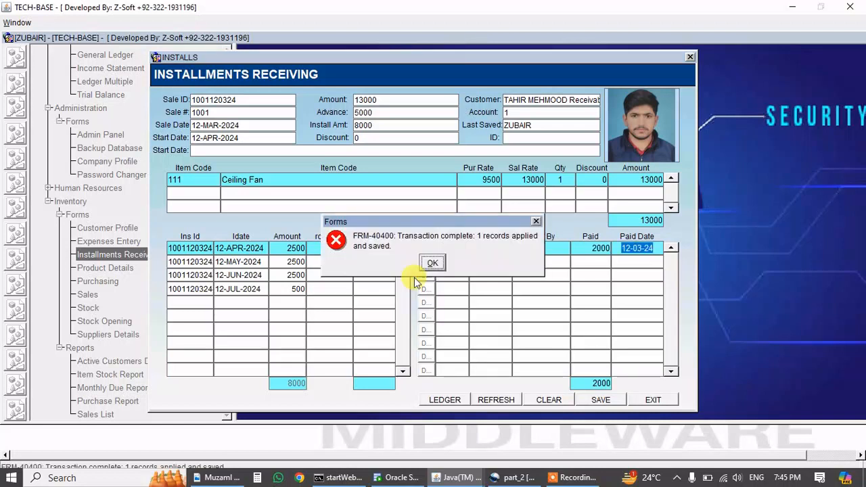
click(433, 266)
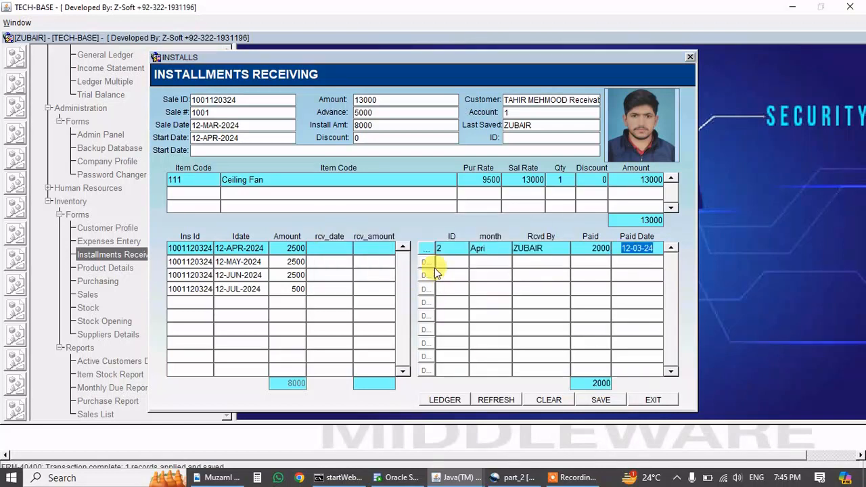
click(494, 400)
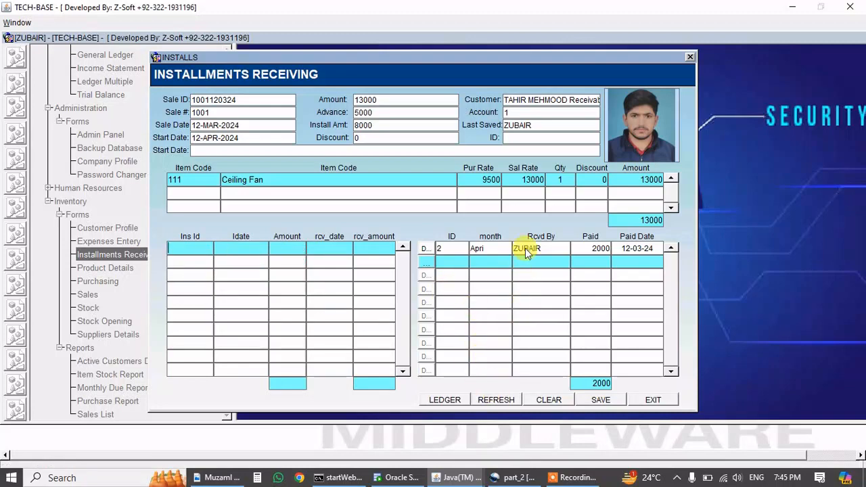
click(652, 399)
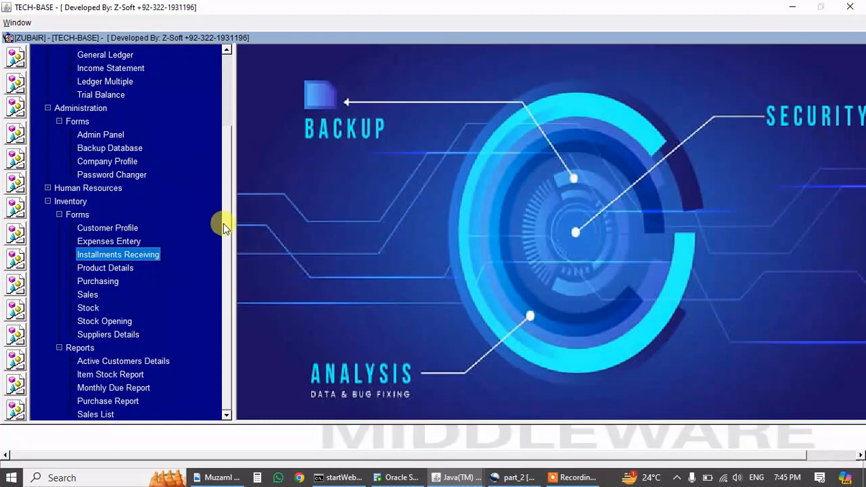
Open the General Ledger report form and type 't' to filter accounts to the receivable account.
drag(225, 208, 226, 145)
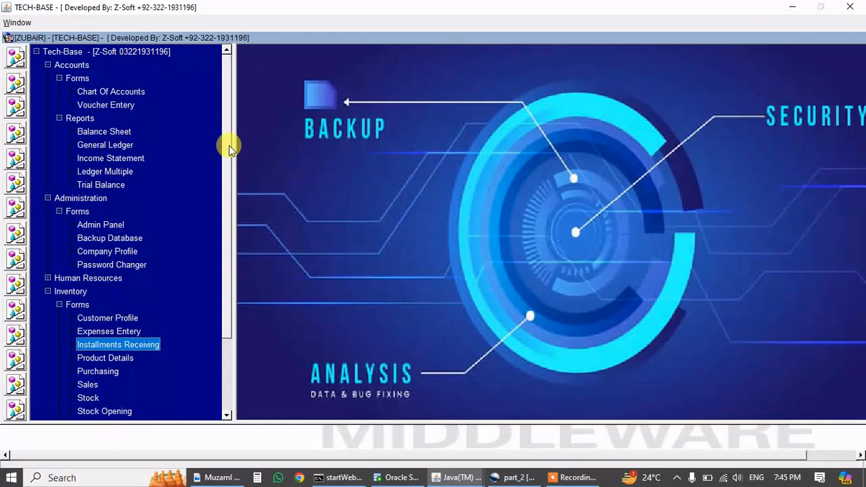
double_click(120, 148)
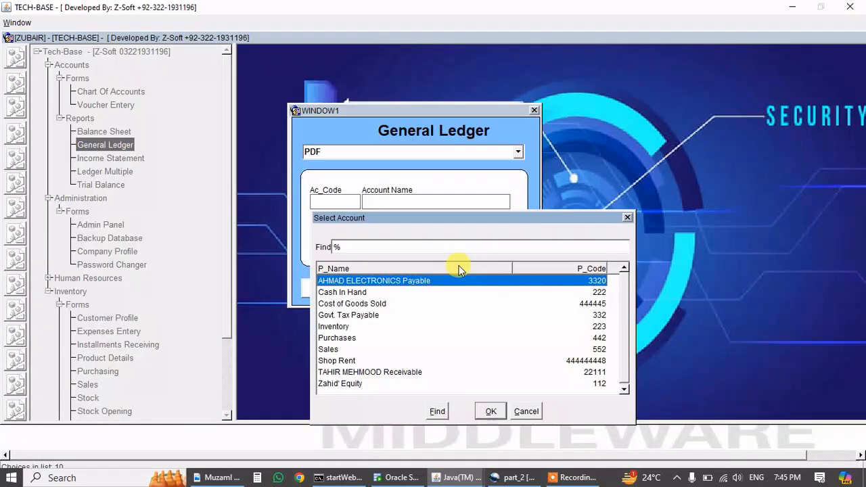
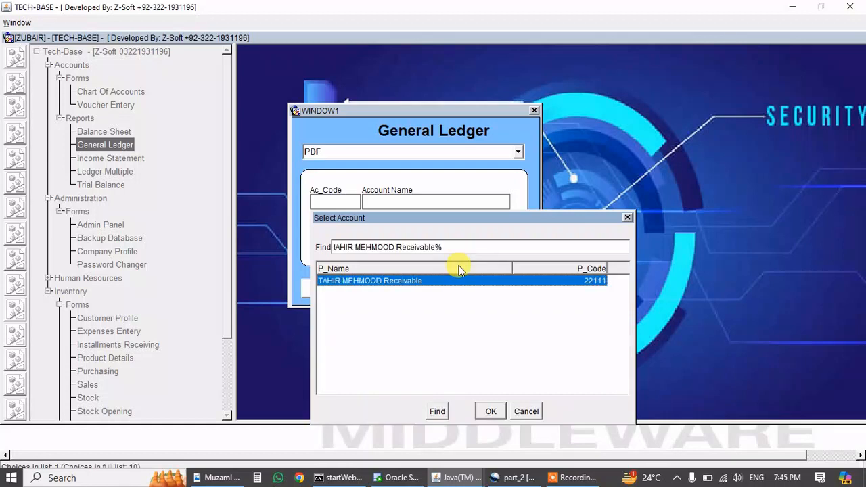